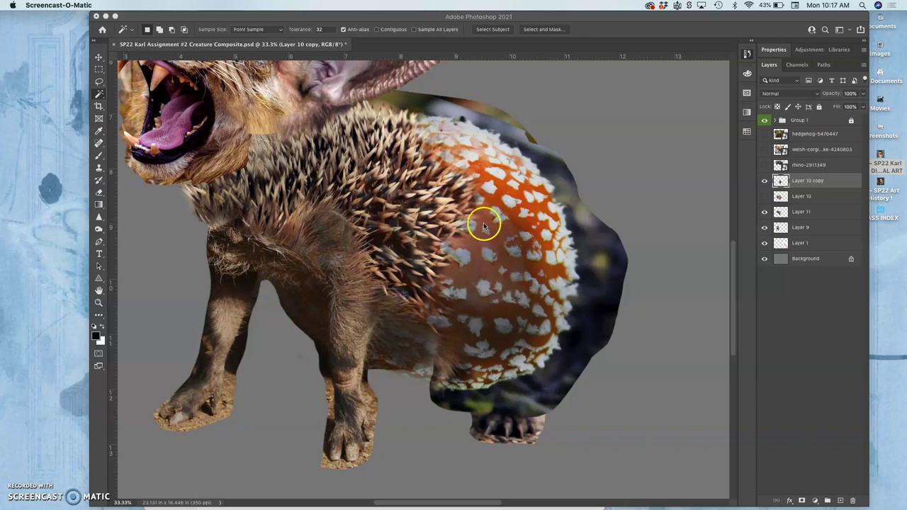
Compare with the mushroom layer on and off, then pick the Eraser at 22% opacity.
{"action": "left_click", "coordinate": [765, 182]}
{"action": "left_click", "coordinate": [764, 182]}
{"action": "left_click", "coordinate": [765, 182]}
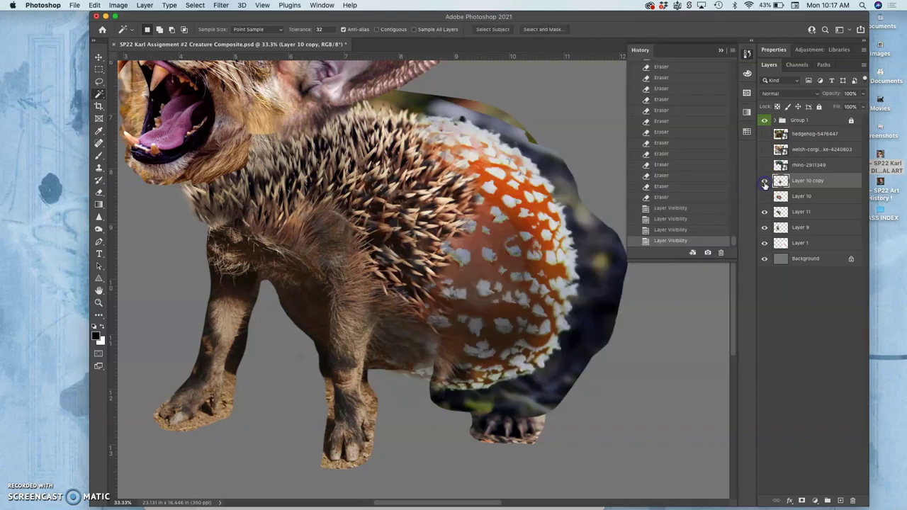
{"action": "left_click", "coordinate": [98, 192]}
Lightly erase along the hedgehog–mushroom seam, fading it further down the body.
{"action": "left_click_drag", "start_coordinate": [430, 227], "coordinate": [441, 245]}
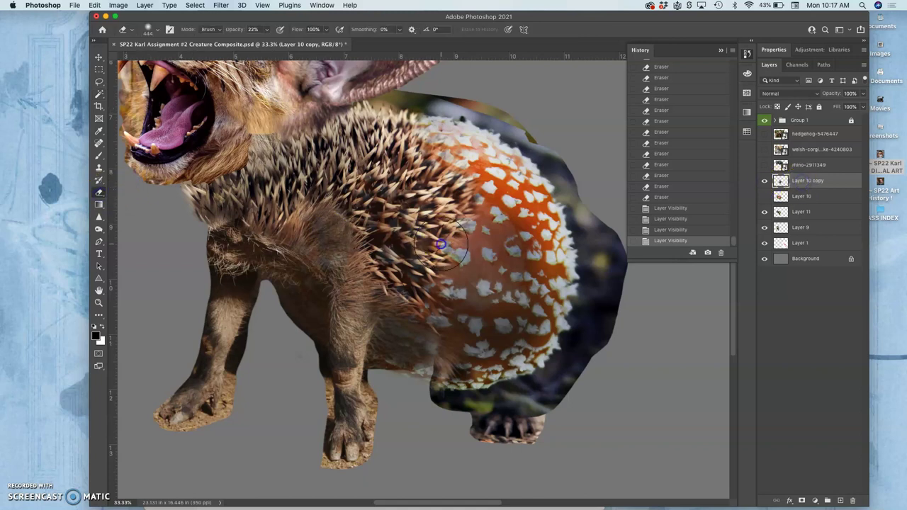
{"action": "left_click", "coordinate": [458, 244]}
{"action": "left_click", "coordinate": [455, 244]}
{"action": "left_click", "coordinate": [450, 250]}
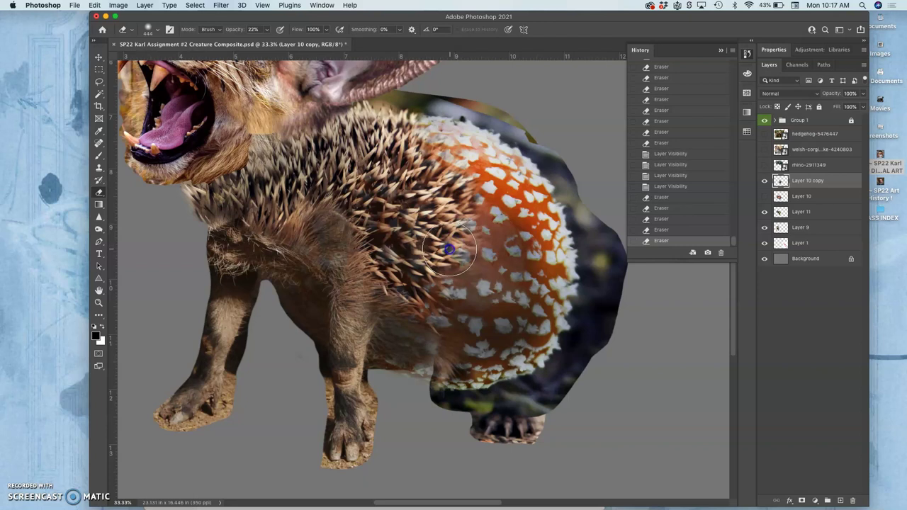
{"action": "left_click", "coordinate": [445, 257]}
{"action": "left_click", "coordinate": [438, 268]}
{"action": "left_click", "coordinate": [432, 281]}
{"action": "left_click", "coordinate": [433, 281]}
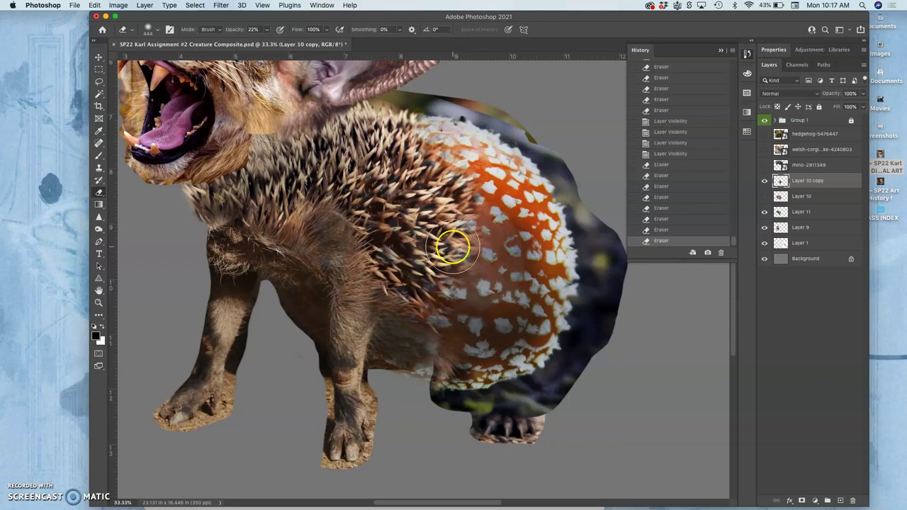
Soften the upper seam and the overlapping spines, undoing the last two strokes.
{"action": "left_click", "coordinate": [443, 216]}
{"action": "left_click", "coordinate": [440, 188]}
{"action": "left_click", "coordinate": [438, 162]}
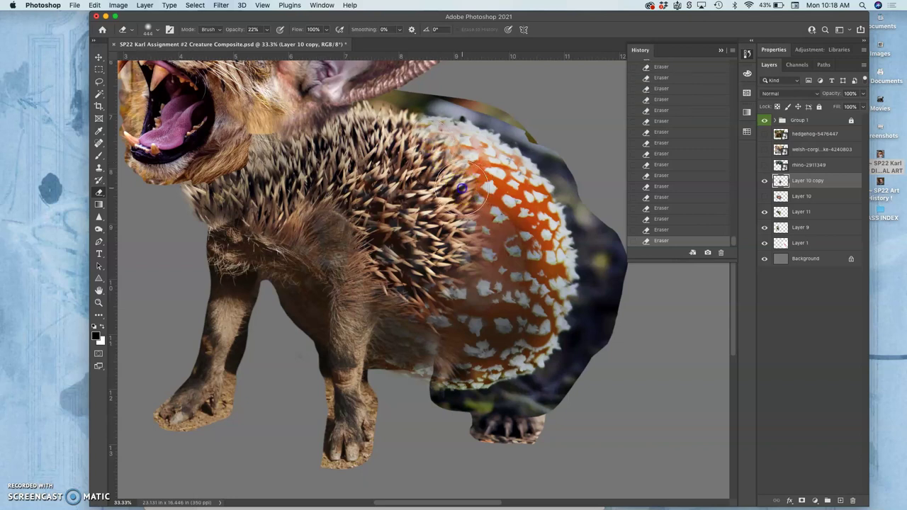
{"action": "mouse_move", "coordinate": [462, 188]}
{"action": "left_mouse_down"}
{"action": "mouse_move", "coordinate": [461, 253]}
{"action": "mouse_move", "coordinate": [450, 271]}
{"action": "mouse_move", "coordinate": [479, 278]}
{"action": "mouse_move", "coordinate": [495, 238]}
{"action": "mouse_move", "coordinate": [484, 225]}
{"action": "left_mouse_up"}
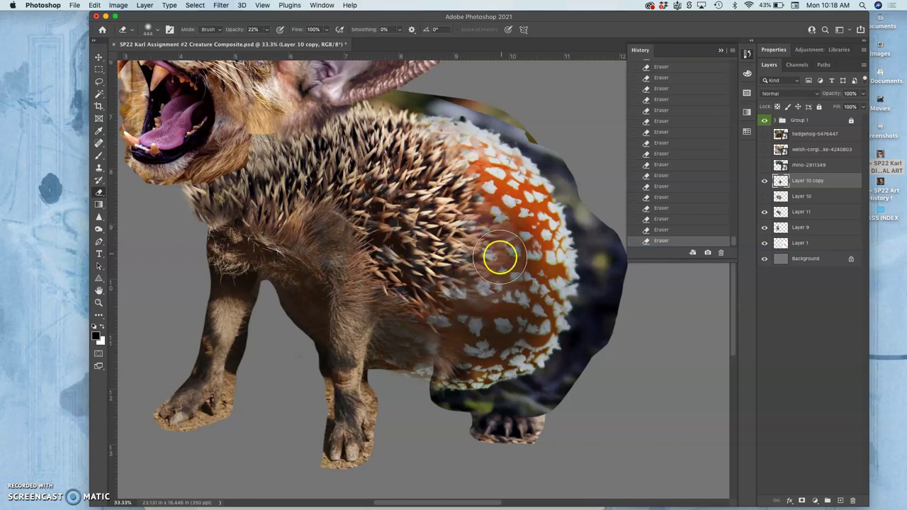
{"action": "key", "text": "super+z"}
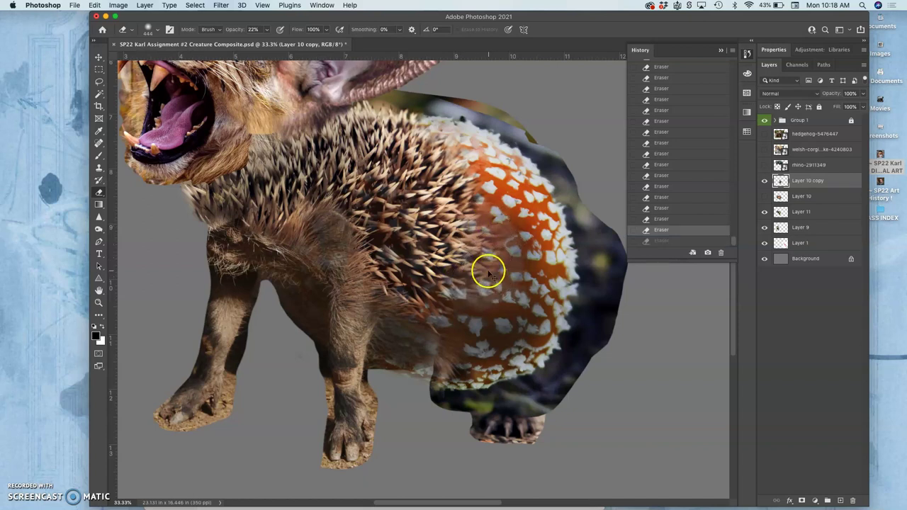
{"action": "key", "text": "super+z"}
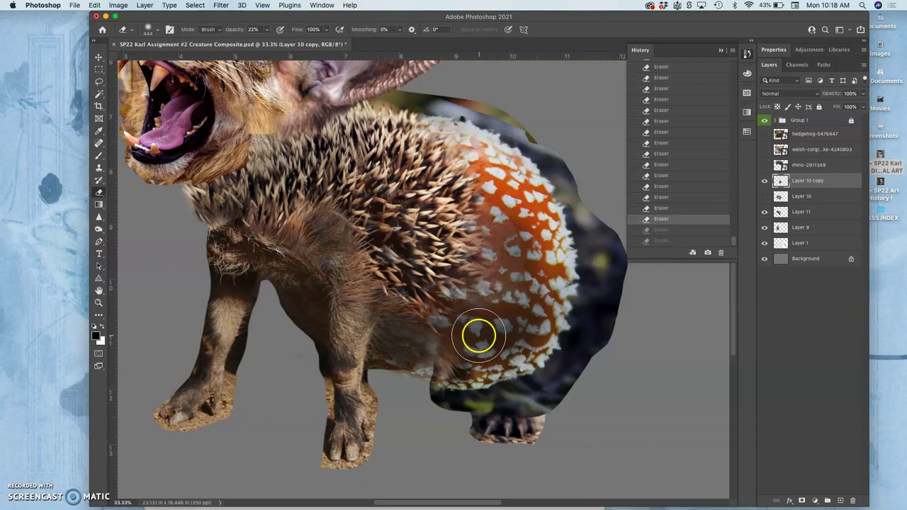
Re-erase the seam, fading the lower and upper spines softly into the cap.
{"action": "left_click", "coordinate": [454, 259]}
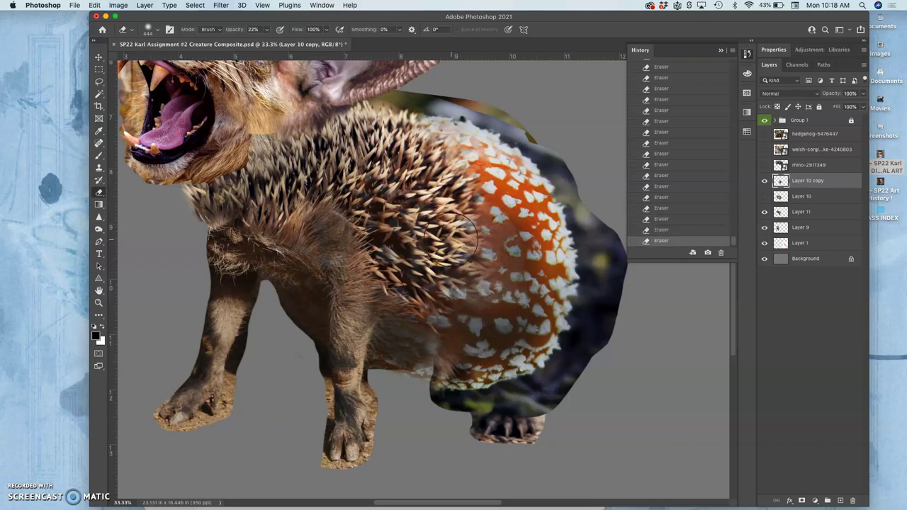
{"action": "left_click", "coordinate": [463, 260]}
{"action": "mouse_move", "coordinate": [466, 271]}
{"action": "left_mouse_down"}
{"action": "mouse_move", "coordinate": [461, 293]}
{"action": "mouse_move", "coordinate": [422, 303]}
{"action": "mouse_move", "coordinate": [390, 295]}
{"action": "mouse_move", "coordinate": [365, 232]}
{"action": "mouse_move", "coordinate": [304, 229]}
{"action": "left_mouse_up"}
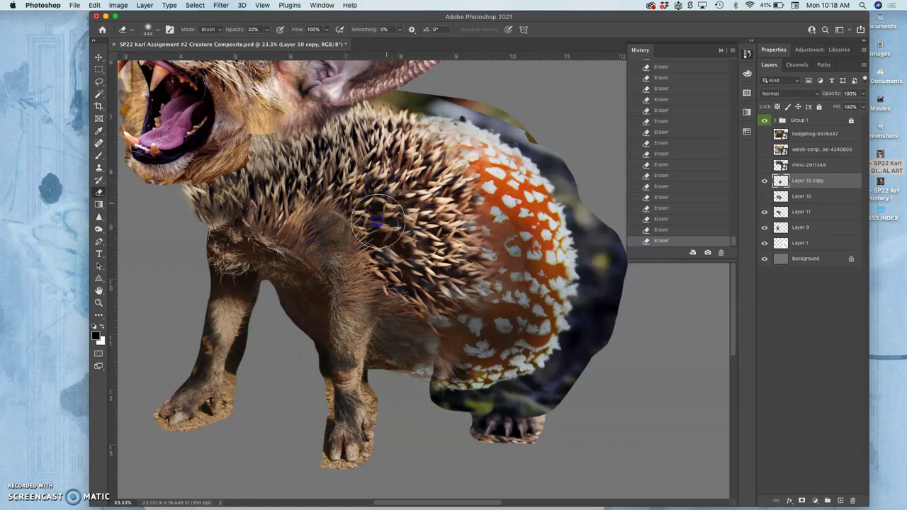
{"action": "mouse_move", "coordinate": [397, 241]}
{"action": "left_mouse_down"}
{"action": "mouse_move", "coordinate": [465, 308]}
{"action": "mouse_move", "coordinate": [460, 241]}
{"action": "mouse_move", "coordinate": [482, 210]}
{"action": "mouse_move", "coordinate": [520, 195]}
{"action": "mouse_move", "coordinate": [505, 287]}
{"action": "mouse_move", "coordinate": [452, 348]}
{"action": "mouse_move", "coordinate": [417, 250]}
{"action": "mouse_move", "coordinate": [432, 287]}
{"action": "mouse_move", "coordinate": [405, 312]}
{"action": "mouse_move", "coordinate": [453, 286]}
{"action": "mouse_move", "coordinate": [452, 373]}
{"action": "mouse_move", "coordinate": [435, 394]}
{"action": "mouse_move", "coordinate": [515, 394]}
{"action": "mouse_move", "coordinate": [486, 357]}
{"action": "mouse_move", "coordinate": [536, 156]}
{"action": "mouse_move", "coordinate": [452, 103]}
{"action": "mouse_move", "coordinate": [494, 124]}
{"action": "mouse_move", "coordinate": [605, 248]}
{"action": "mouse_move", "coordinate": [549, 141]}
{"action": "mouse_move", "coordinate": [619, 303]}
{"action": "mouse_move", "coordinate": [613, 312]}
{"action": "mouse_move", "coordinate": [570, 212]}
{"action": "mouse_move", "coordinate": [523, 152]}
{"action": "mouse_move", "coordinate": [561, 182]}
{"action": "mouse_move", "coordinate": [594, 261]}
{"action": "mouse_move", "coordinate": [592, 285]}
{"action": "mouse_move", "coordinate": [555, 187]}
{"action": "mouse_move", "coordinate": [574, 221]}
{"action": "mouse_move", "coordinate": [580, 294]}
{"action": "mouse_move", "coordinate": [558, 203]}
{"action": "mouse_move", "coordinate": [561, 242]}
{"action": "mouse_move", "coordinate": [535, 181]}
{"action": "mouse_move", "coordinate": [570, 219]}
{"action": "mouse_move", "coordinate": [574, 277]}
{"action": "left_mouse_up"}
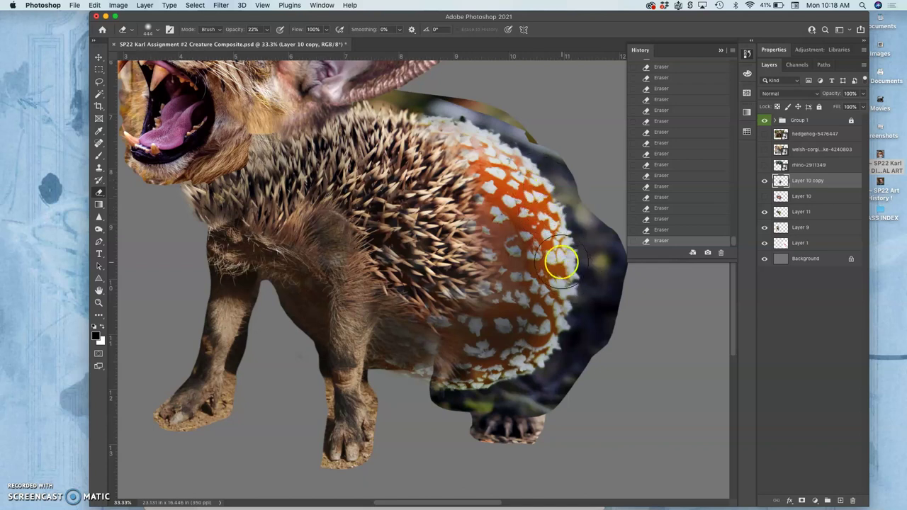
{"action": "left_click", "coordinate": [99, 83]}
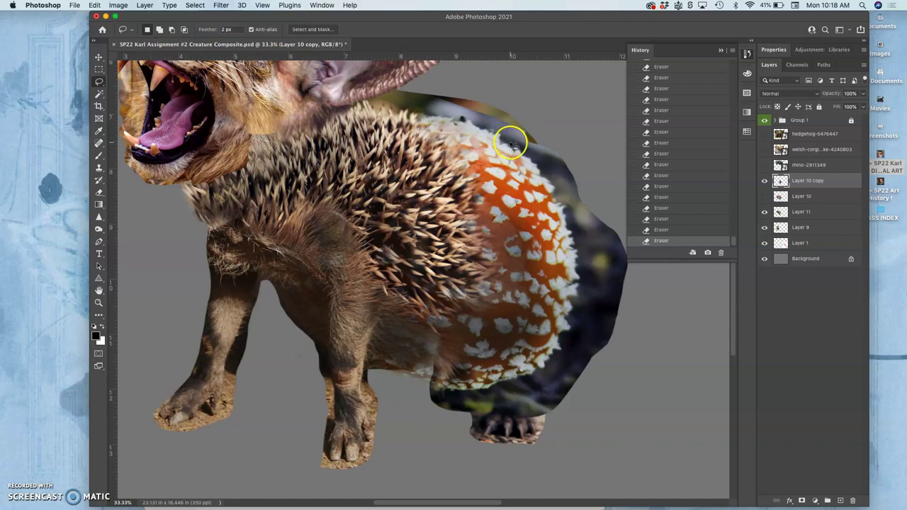
Hide the hedgehog-spine Layer 11 after a trial trace along the cap's upper edge.
{"action": "scroll", "coordinate": [510, 145], "scroll_direction": "up", "scroll_amount": 5}
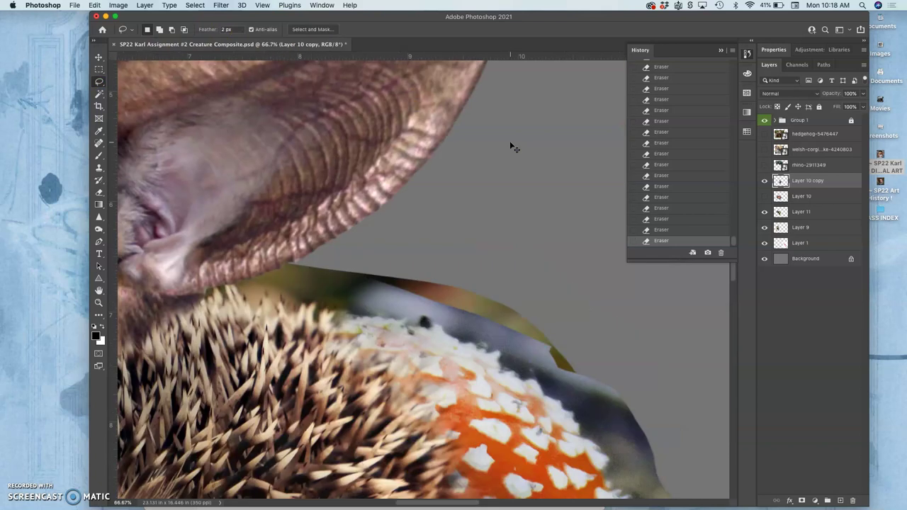
{"action": "mouse_move", "coordinate": [397, 269]}
{"action": "left_mouse_down"}
{"action": "mouse_move", "coordinate": [383, 296]}
{"action": "mouse_move", "coordinate": [351, 310]}
{"action": "left_mouse_up"}
{"action": "scroll", "coordinate": [574, 273], "scroll_direction": "down", "scroll_amount": 5}
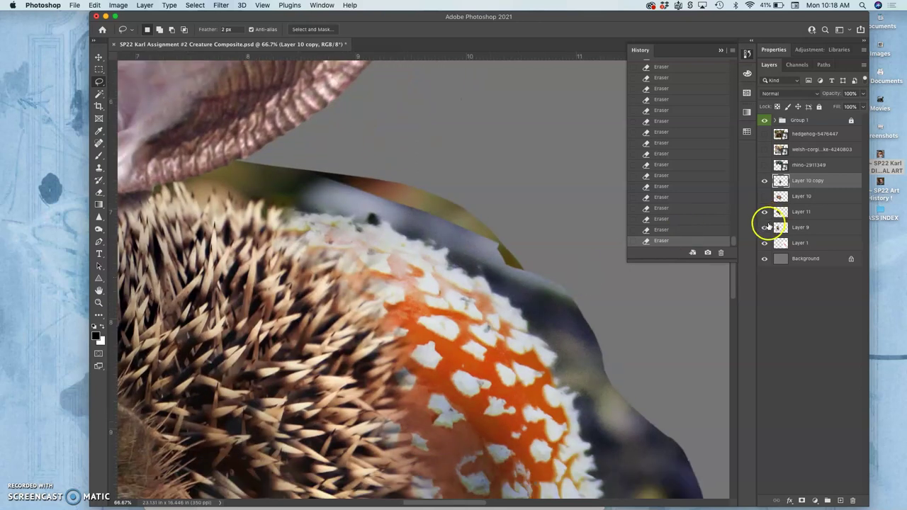
{"action": "left_click", "coordinate": [764, 243]}
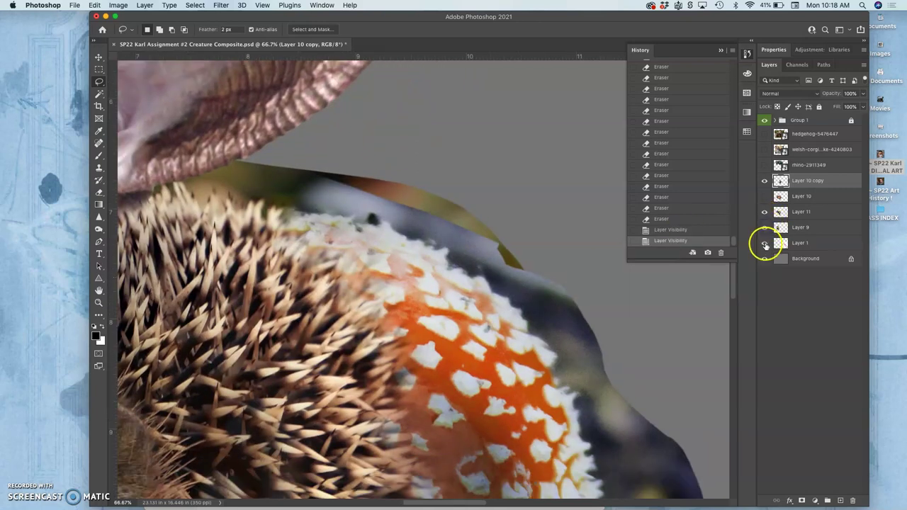
{"action": "left_click", "coordinate": [765, 214]}
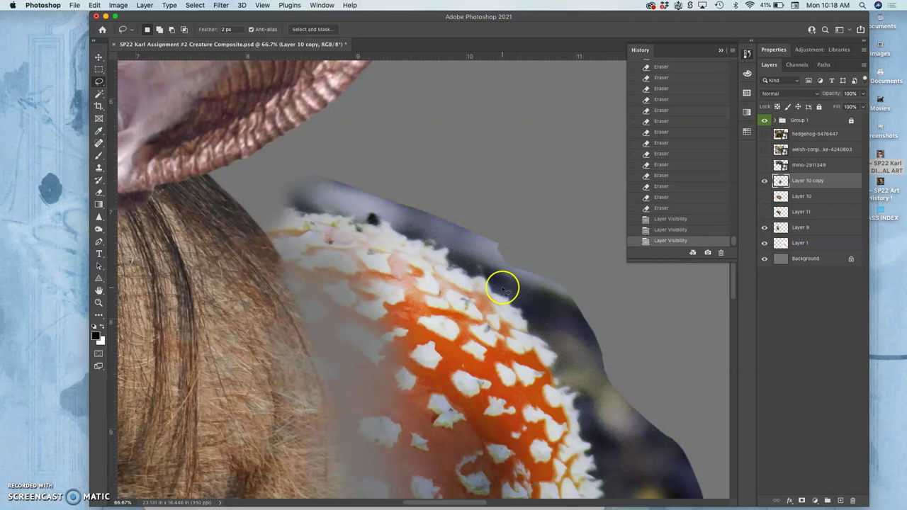
{"action": "scroll", "coordinate": [503, 286], "scroll_direction": "down", "scroll_amount": 5}
{"action": "scroll", "coordinate": [501, 287], "scroll_direction": "up", "scroll_amount": 3}
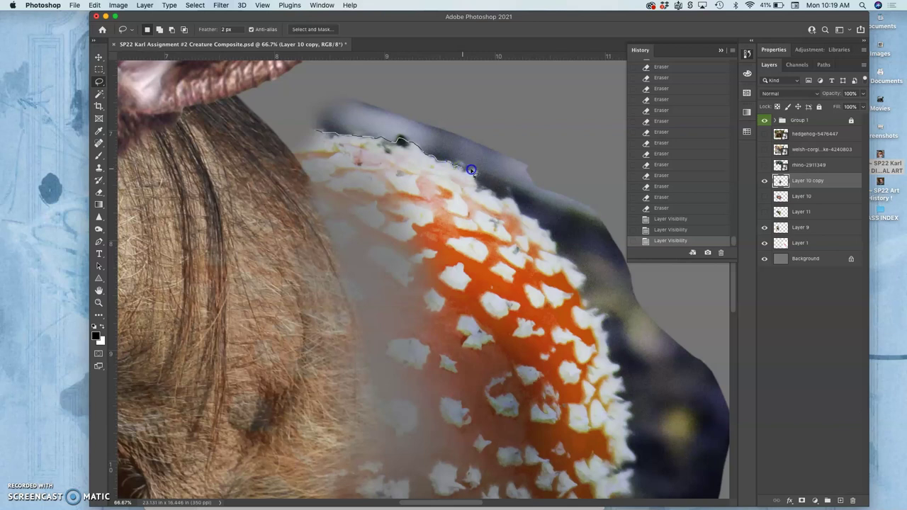
Lasso the dark strip above the mushroom cap's top edge and delete it.
{"action": "mouse_move", "coordinate": [471, 170]}
{"action": "left_mouse_down"}
{"action": "mouse_move", "coordinate": [479, 146]}
{"action": "mouse_move", "coordinate": [458, 111]}
{"action": "mouse_move", "coordinate": [350, 83]}
{"action": "left_mouse_up"}
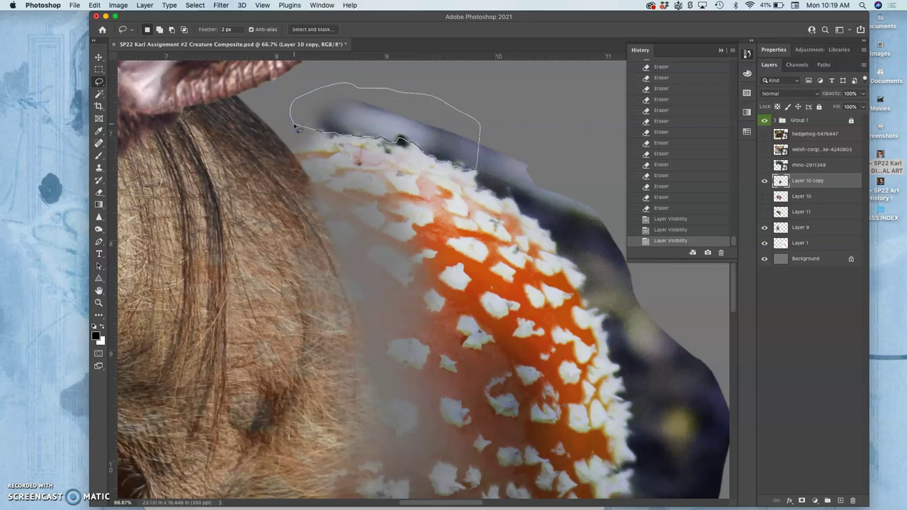
{"action": "left_click_drag", "start_coordinate": [331, 119], "coordinate": [338, 118]}
{"action": "key", "text": "Delete"}
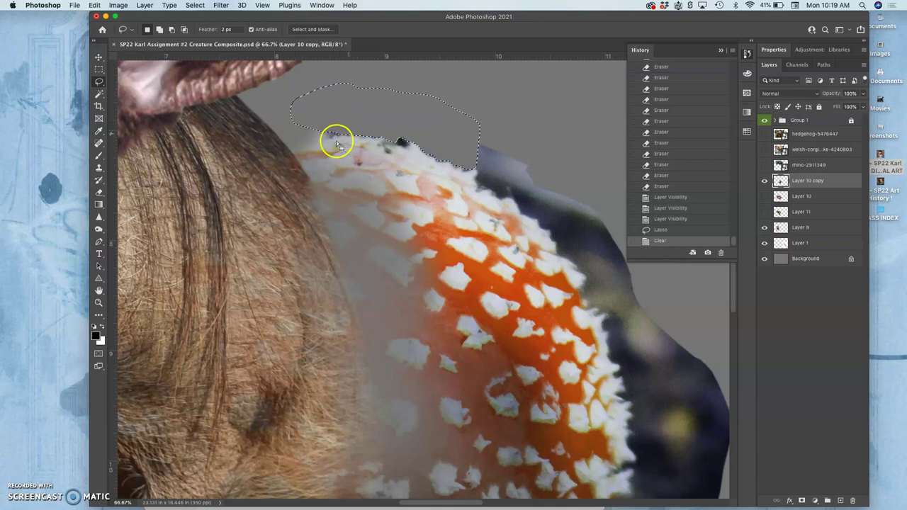
{"action": "key", "text": "super+plus"}
{"action": "key", "text": "super+plus"}
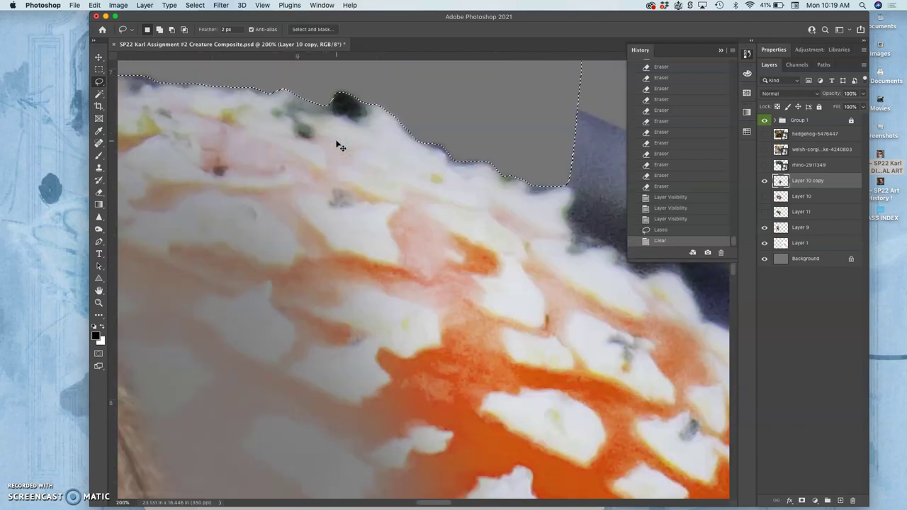
Drop the selection and zoom out to view the whole creature.
{"action": "left_click", "coordinate": [435, 144]}
{"action": "scroll", "coordinate": [411, 152], "scroll_direction": "left", "scroll_amount": 5}
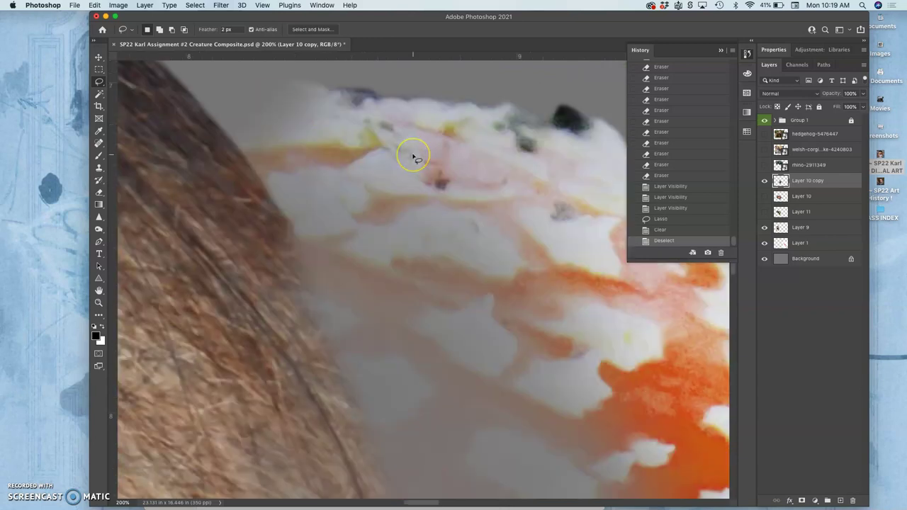
{"action": "scroll", "coordinate": [416, 159], "scroll_direction": "right", "scroll_amount": 4}
{"action": "left_click", "coordinate": [427, 135]}
{"action": "scroll", "coordinate": [524, 186], "scroll_direction": "right", "scroll_amount": 10}
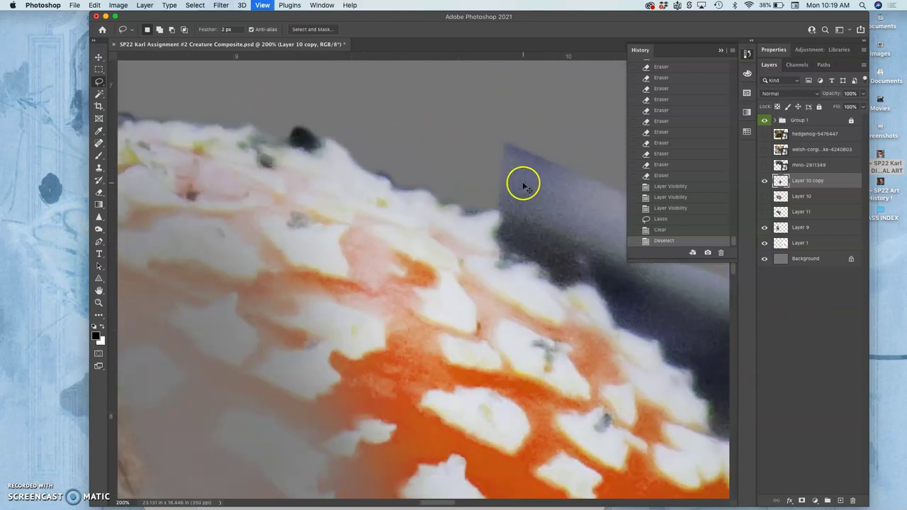
{"action": "key", "text": "super+minus"}
{"action": "key", "text": "super+minus"}
{"action": "key", "text": "super+minus"}
{"action": "key", "text": "super+minus"}
Magic Wand the dark background along the cap's right edge and clear it.
{"action": "scroll", "coordinate": [522, 182], "scroll_direction": "down", "scroll_amount": 5}
{"action": "scroll", "coordinate": [523, 181], "scroll_direction": "right", "scroll_amount": 3}
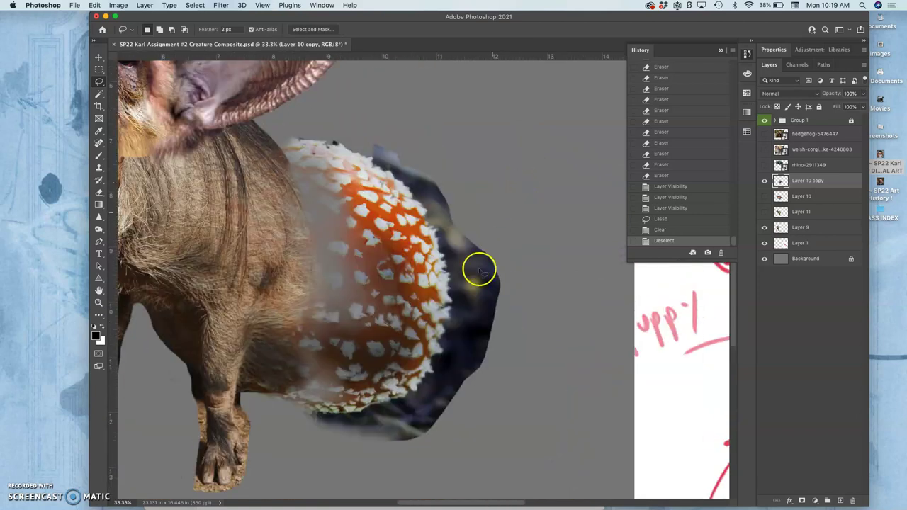
{"action": "left_click", "coordinate": [99, 92]}
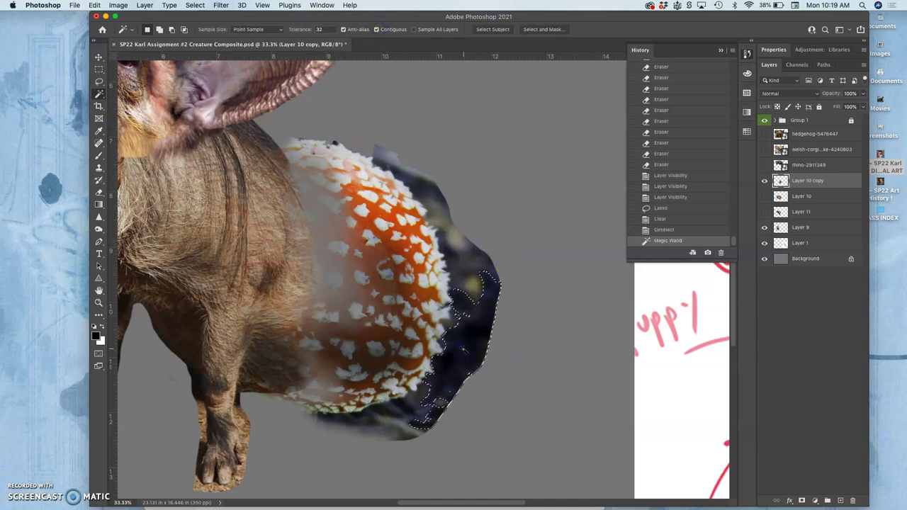
{"action": "left_click", "coordinate": [461, 347]}
{"action": "scroll", "coordinate": [461, 352], "scroll_direction": "up", "scroll_amount": 10}
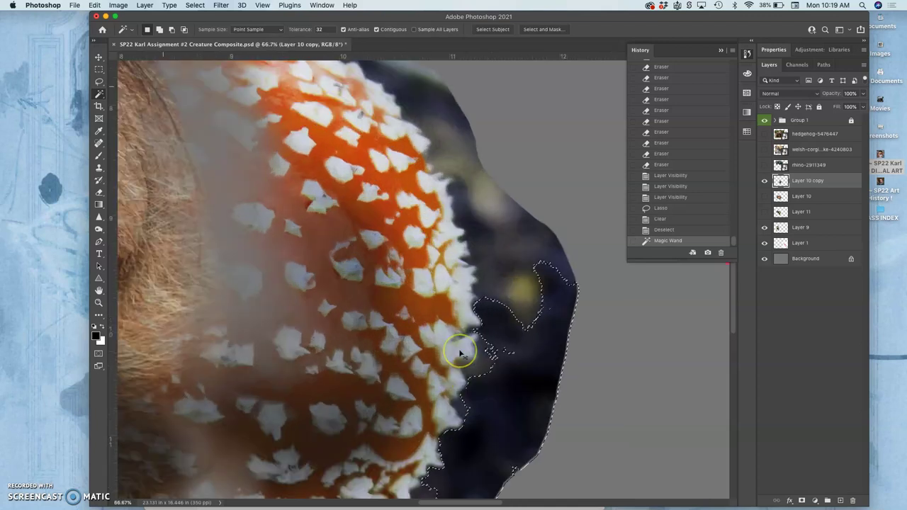
{"action": "scroll", "coordinate": [461, 352], "scroll_direction": "right", "scroll_amount": 5}
{"action": "left_click", "coordinate": [444, 376]}
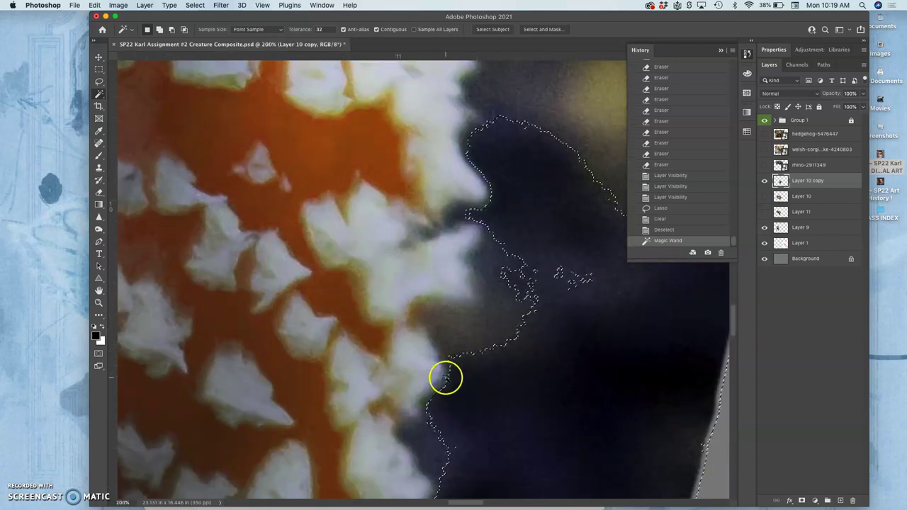
{"action": "scroll", "coordinate": [442, 404], "scroll_direction": "right", "scroll_amount": 5}
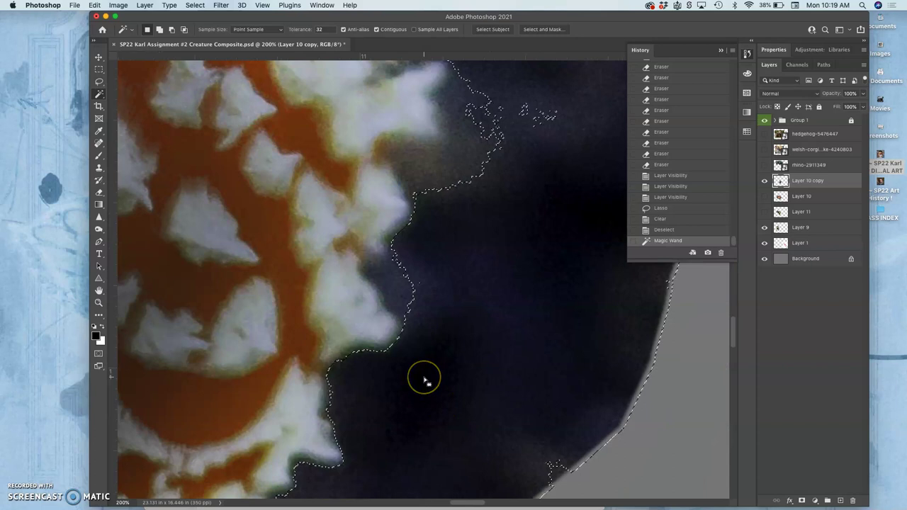
{"action": "key", "text": "Delete"}
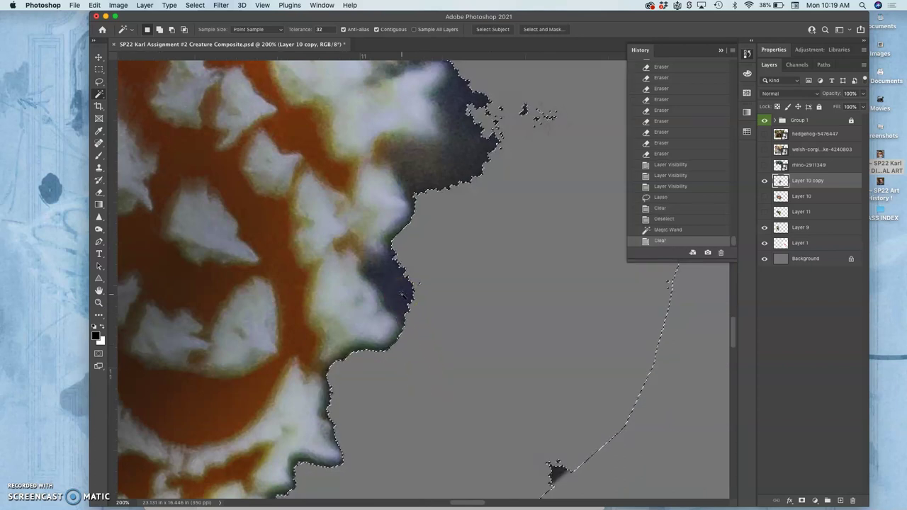
Undo the clear and deselect with the Lasso, keeping the dark navy surround.
{"action": "left_click", "coordinate": [402, 260]}
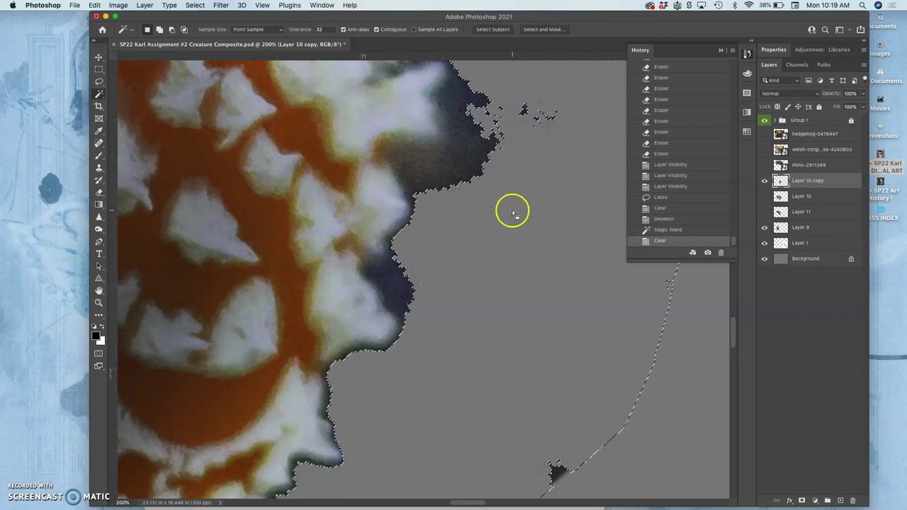
{"action": "key", "text": "super+z"}
{"action": "scroll", "coordinate": [513, 211], "scroll_direction": "down", "scroll_amount": 5}
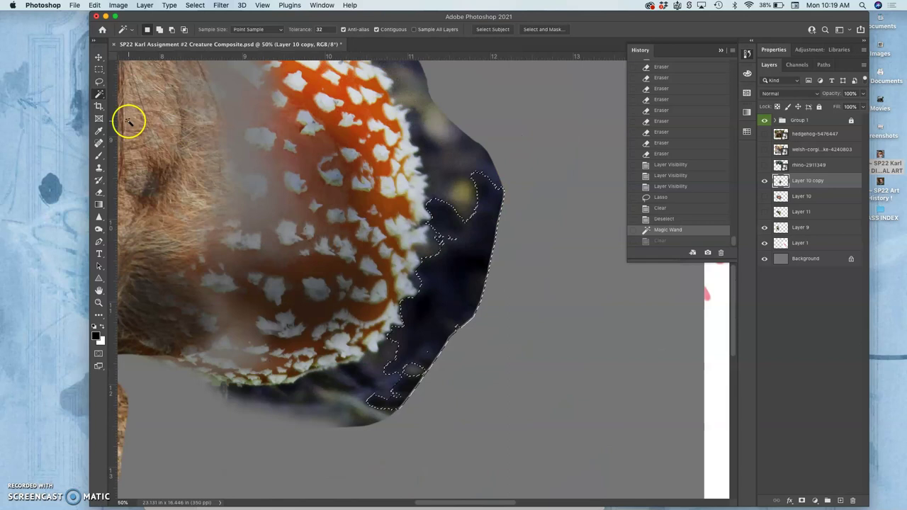
{"action": "left_click", "coordinate": [99, 82]}
{"action": "left_click", "coordinate": [449, 148]}
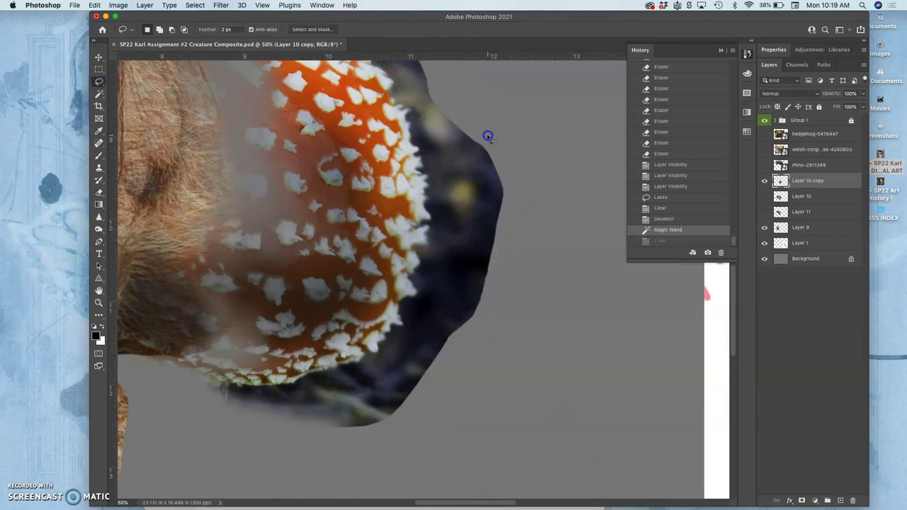
{"action": "left_click", "coordinate": [446, 154]}
{"action": "scroll", "coordinate": [446, 154], "scroll_direction": "up", "scroll_amount": 2}
Box-select the orange mushroom cap with the Object Selection Tool.
{"action": "scroll", "coordinate": [448, 162], "scroll_direction": "down", "scroll_amount": 2}
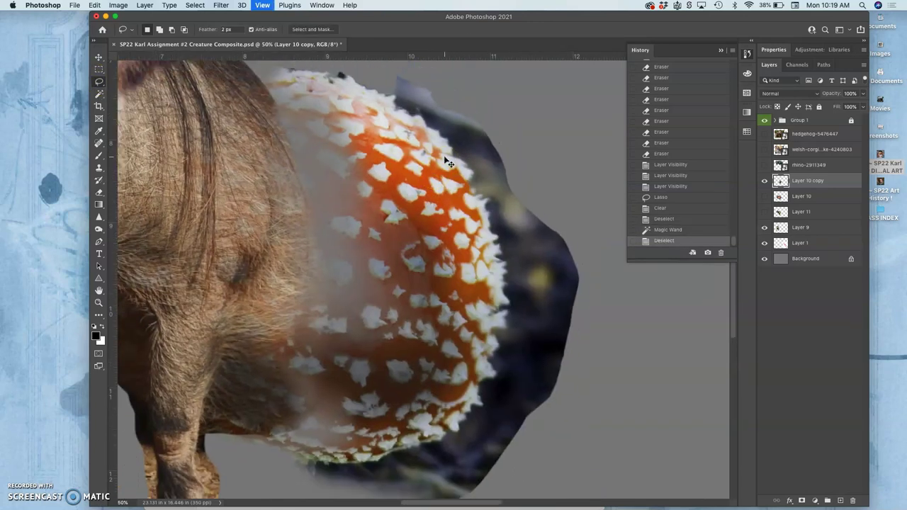
{"action": "left_click", "coordinate": [99, 95]}
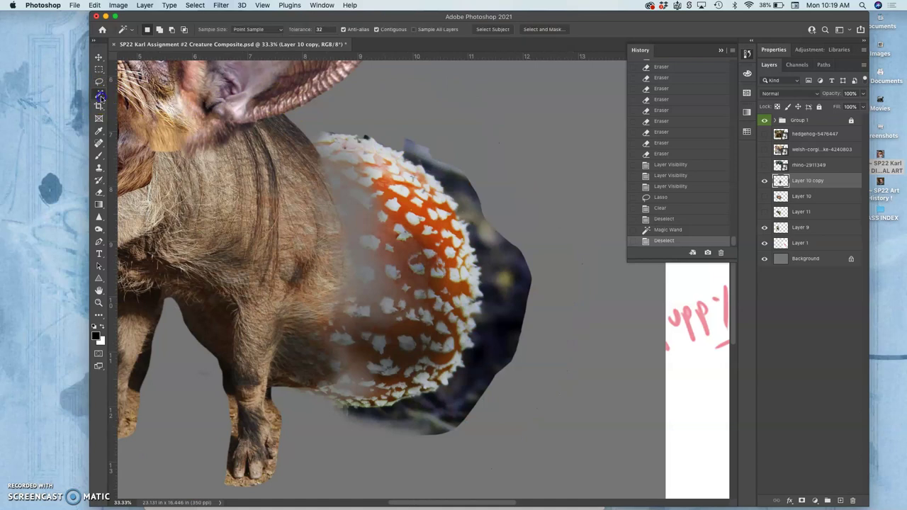
{"action": "left_click", "coordinate": [126, 103]}
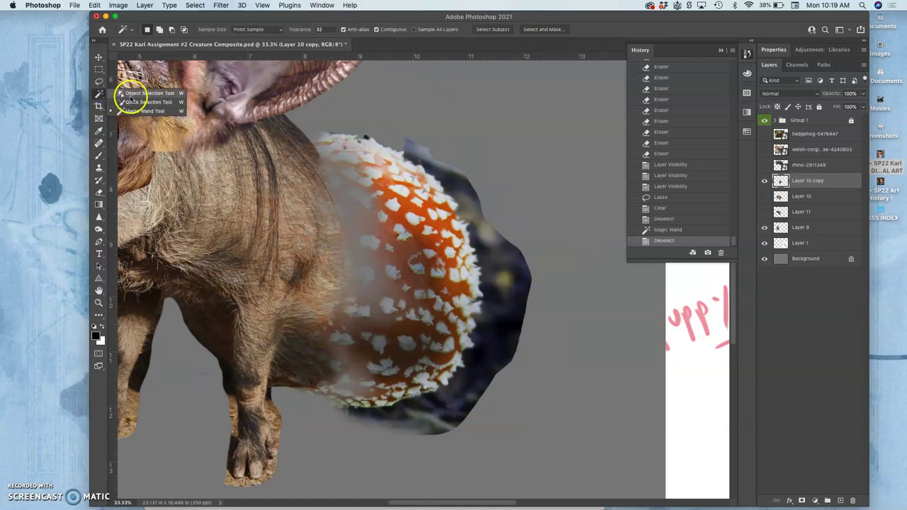
{"action": "left_click", "coordinate": [130, 94]}
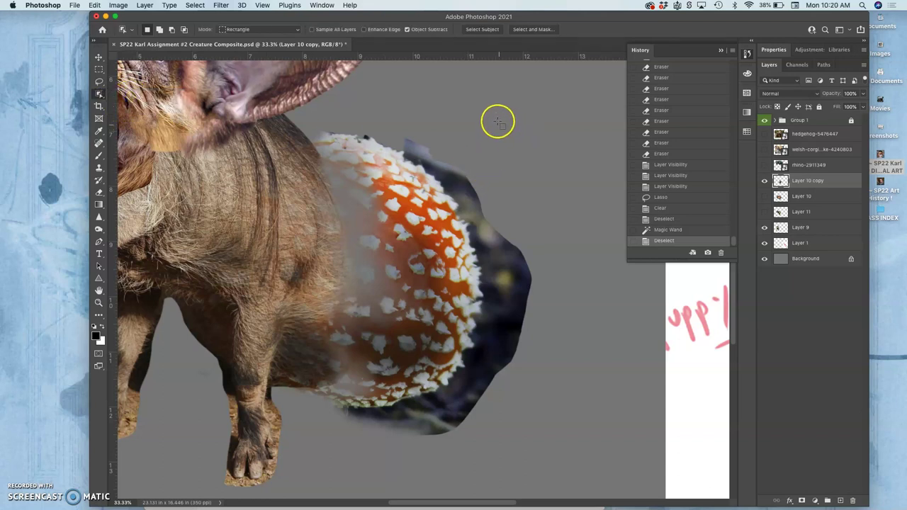
{"action": "left_click_drag", "start_coordinate": [497, 115], "coordinate": [253, 425]}
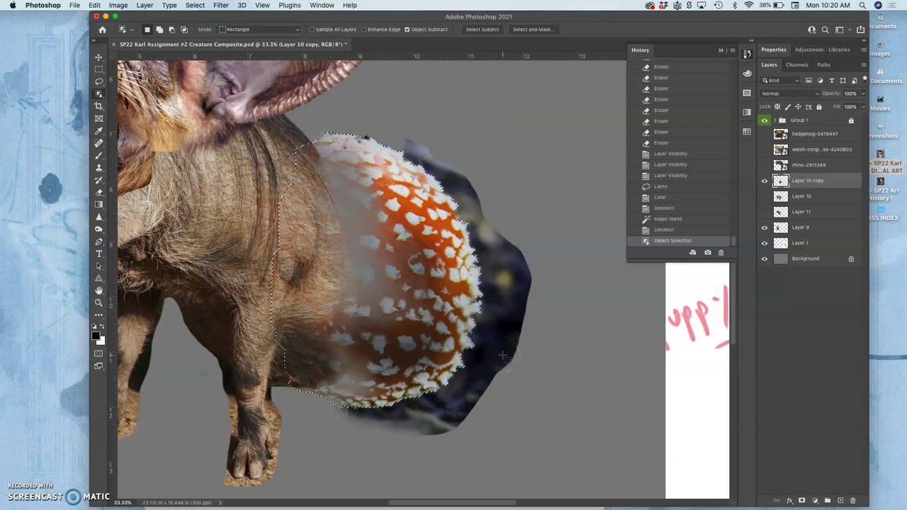
Inspect the cap's edge up close, then undo an accidental delete to restore the cap.
{"action": "key", "text": "super+plus"}
{"action": "key", "text": "super+plus"}
{"action": "key", "text": "super+plus"}
{"action": "key", "text": "super+plus"}
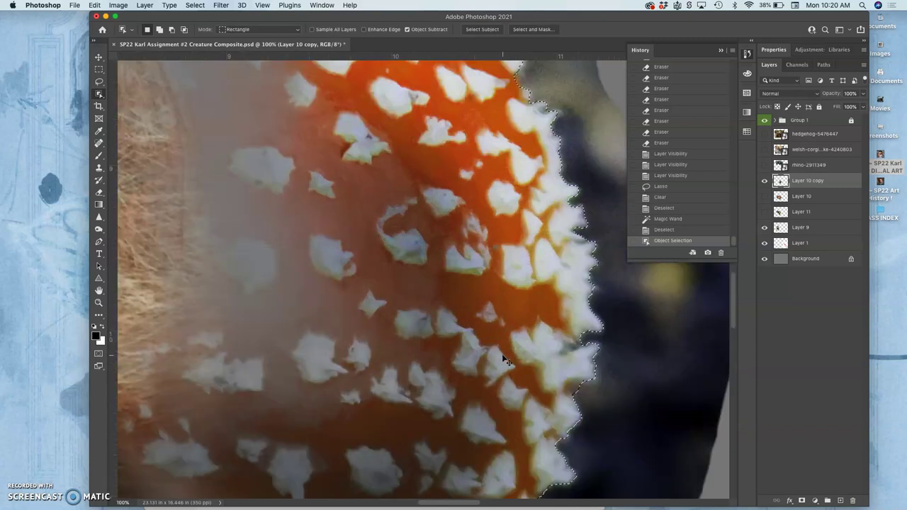
{"action": "scroll", "coordinate": [506, 360], "scroll_direction": "right", "scroll_amount": 10}
{"action": "scroll", "coordinate": [505, 360], "scroll_direction": "right", "scroll_amount": 5}
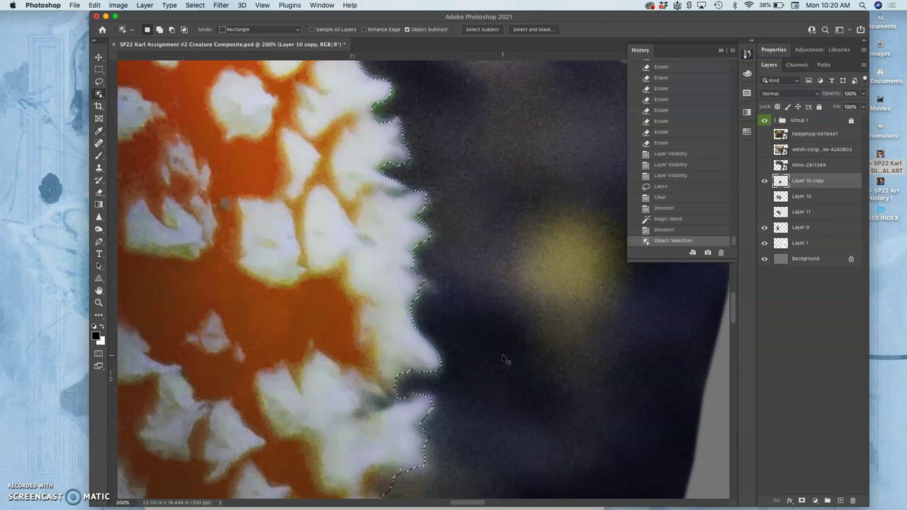
{"action": "scroll", "coordinate": [506, 359], "scroll_direction": "down", "scroll_amount": 3}
{"action": "scroll", "coordinate": [503, 357], "scroll_direction": "left", "scroll_amount": 5}
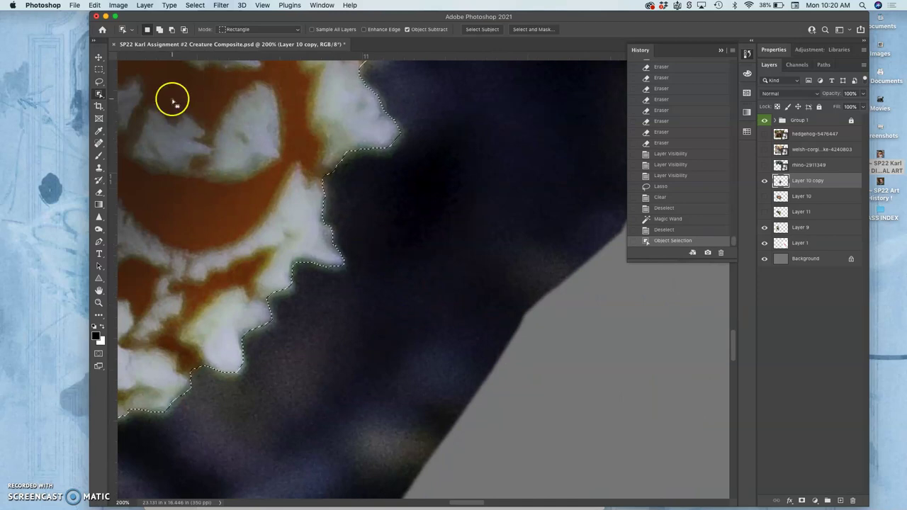
{"action": "left_click", "coordinate": [100, 82]}
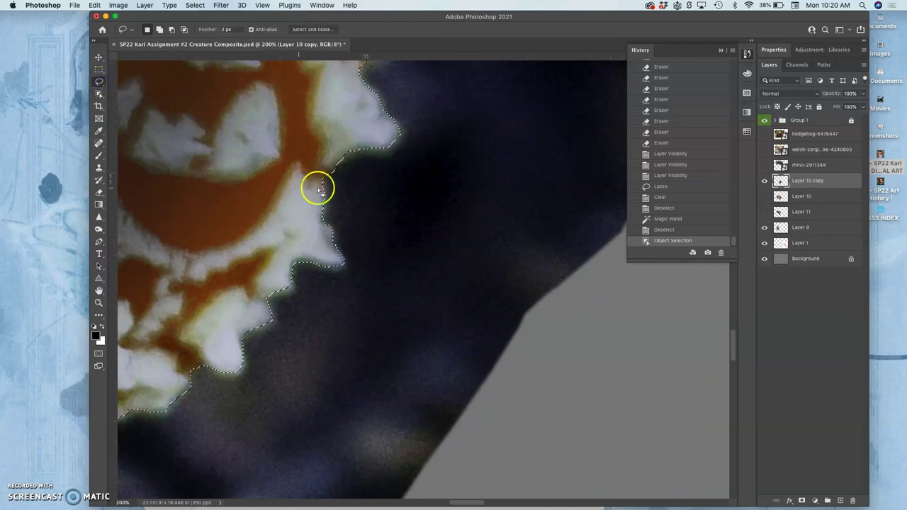
{"action": "key", "text": "Delete"}
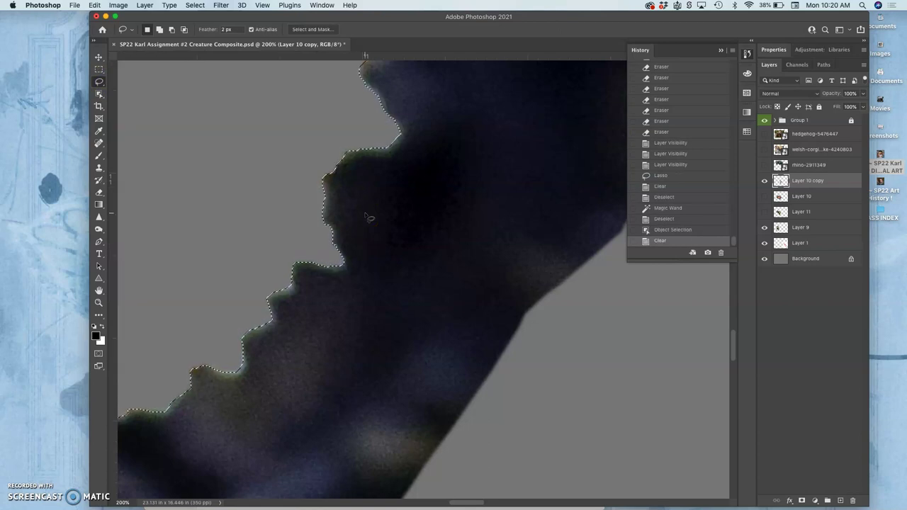
{"action": "key", "text": "super+minus"}
{"action": "key", "text": "super+minus"}
{"action": "key", "text": "super+minus"}
{"action": "key", "text": "super+minus"}
{"action": "key", "text": "super+minus"}
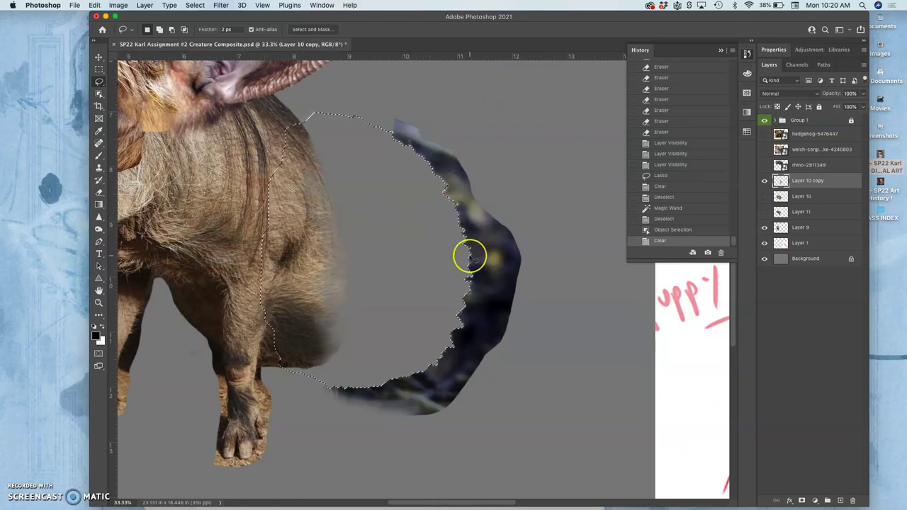
{"action": "key", "text": "super+z"}
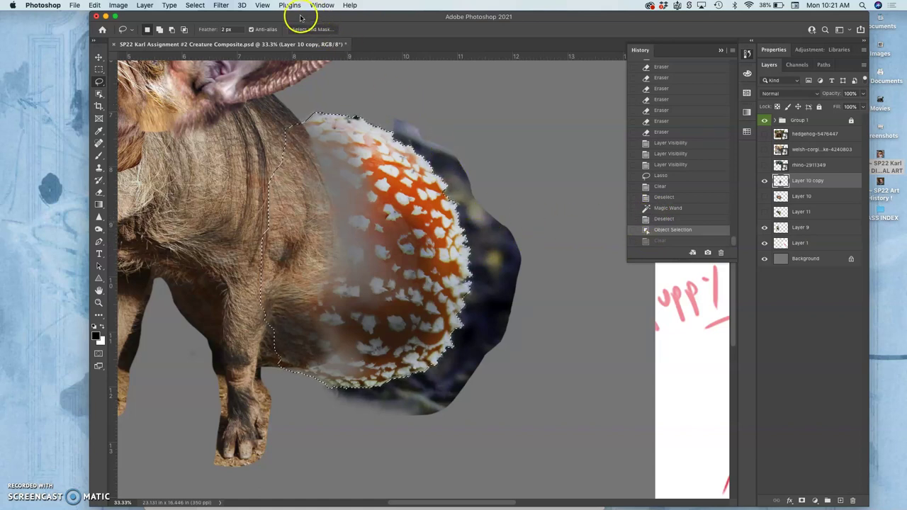
Invert the selection to the dark navy surround and delete it.
{"action": "left_click", "coordinate": [197, 6]}
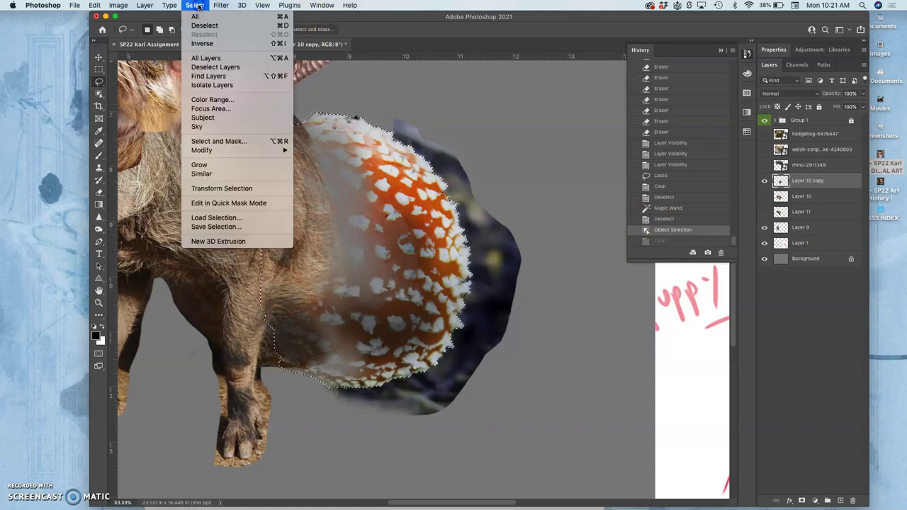
{"action": "left_click", "coordinate": [204, 43]}
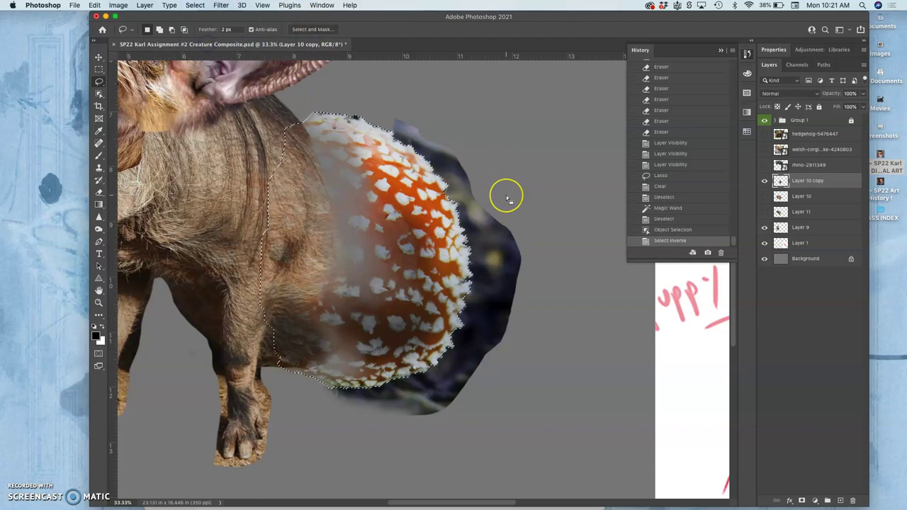
{"action": "key", "text": "super+1"}
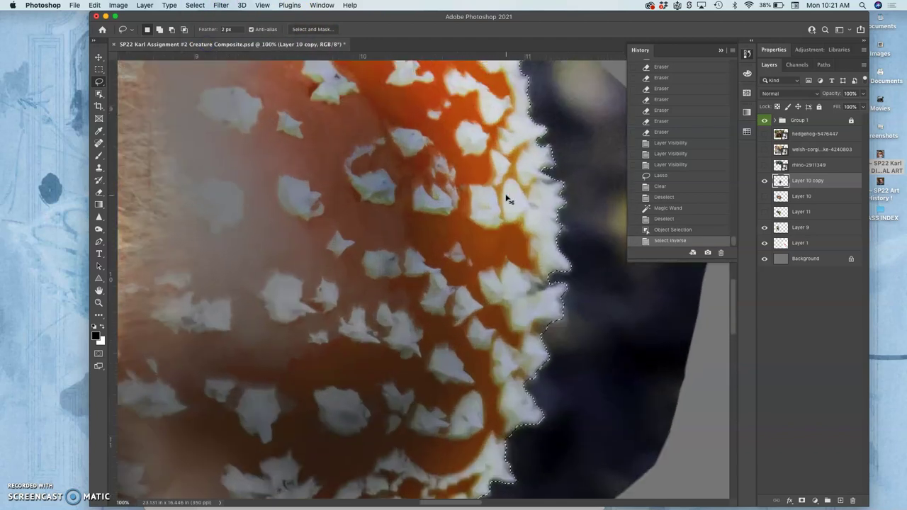
{"action": "scroll", "coordinate": [507, 200], "scroll_direction": "right", "scroll_amount": 3}
{"action": "key", "text": "Delete"}
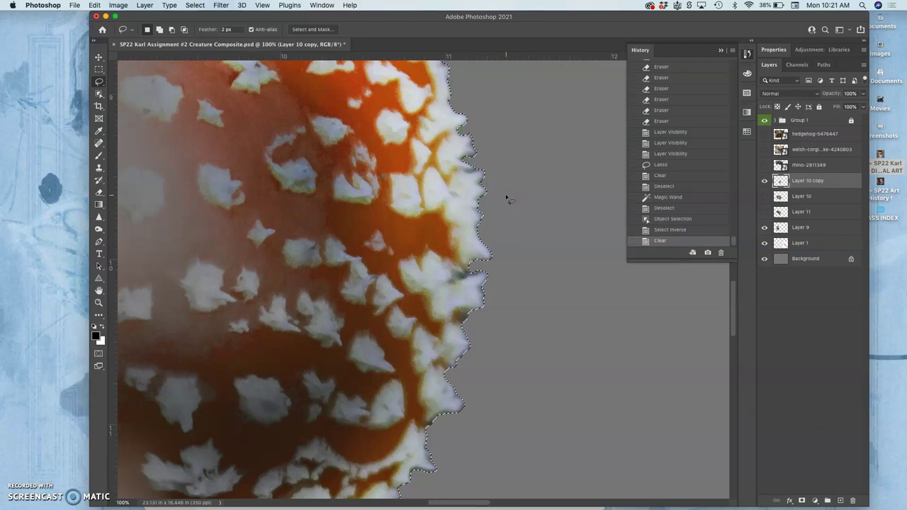
Clear the leftover dark fringe with repeated deletes, checking the edge at pixel level.
{"action": "key", "text": "super+equal"}
{"action": "key", "text": "super+equal"}
{"action": "key", "text": "super+equal"}
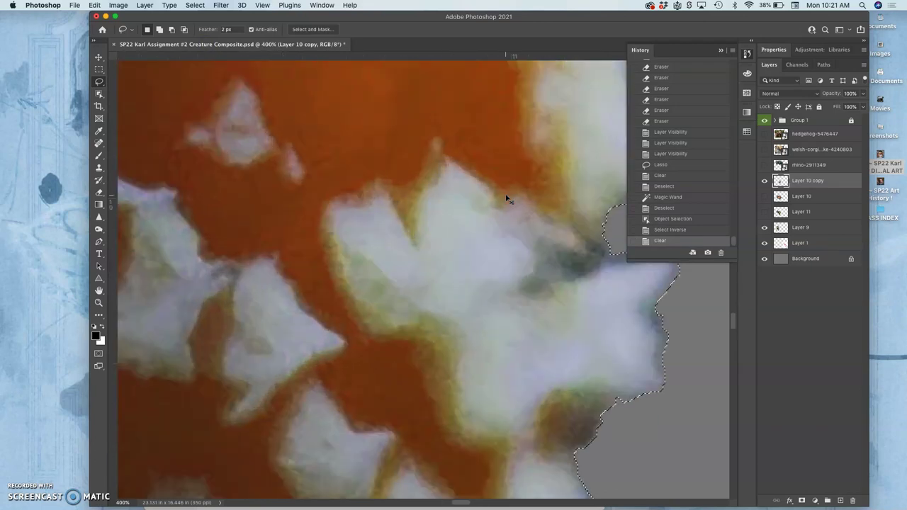
{"action": "scroll", "coordinate": [507, 200], "scroll_direction": "right", "scroll_amount": 3}
{"action": "key", "text": "super+equal"}
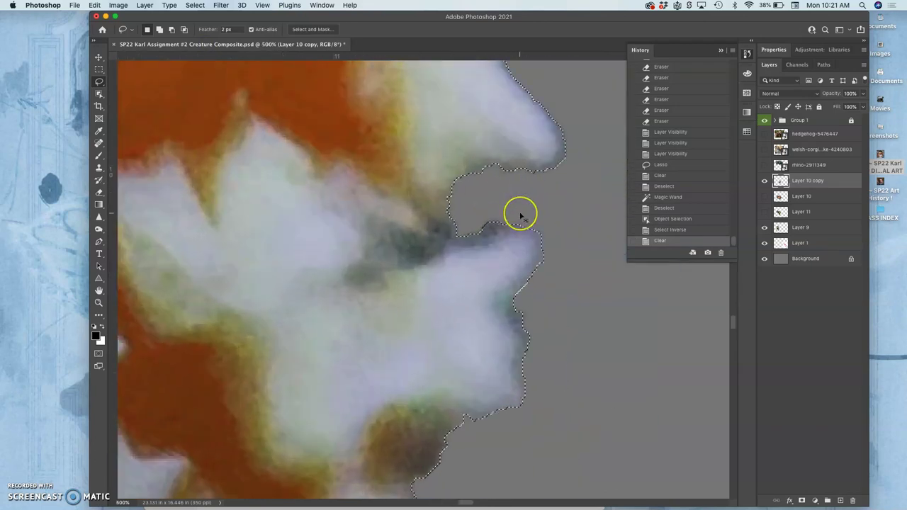
{"action": "key", "text": "super+equal"}
{"action": "key", "text": "super+equal"}
{"action": "key", "text": "super+equal"}
{"action": "key", "text": "super+equal"}
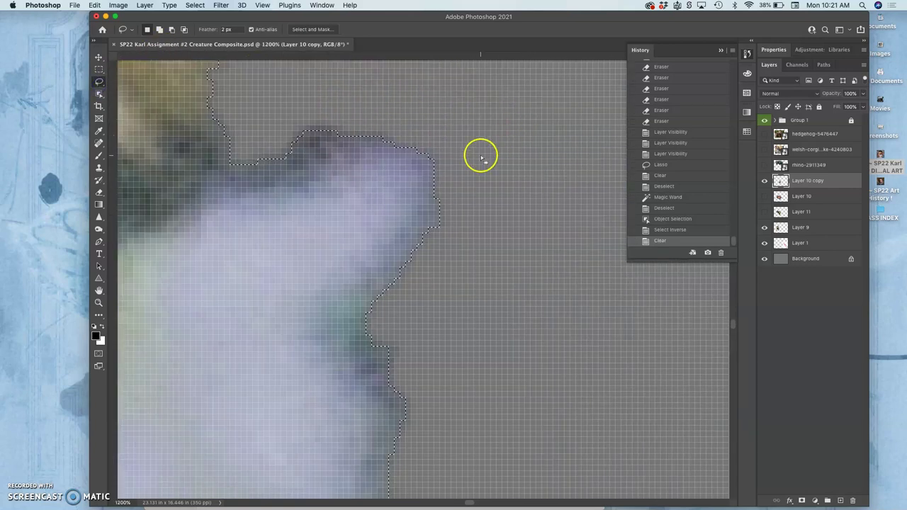
{"action": "key", "text": "super+equal"}
{"action": "key", "text": "super+equal"}
{"action": "key", "text": "super+equal"}
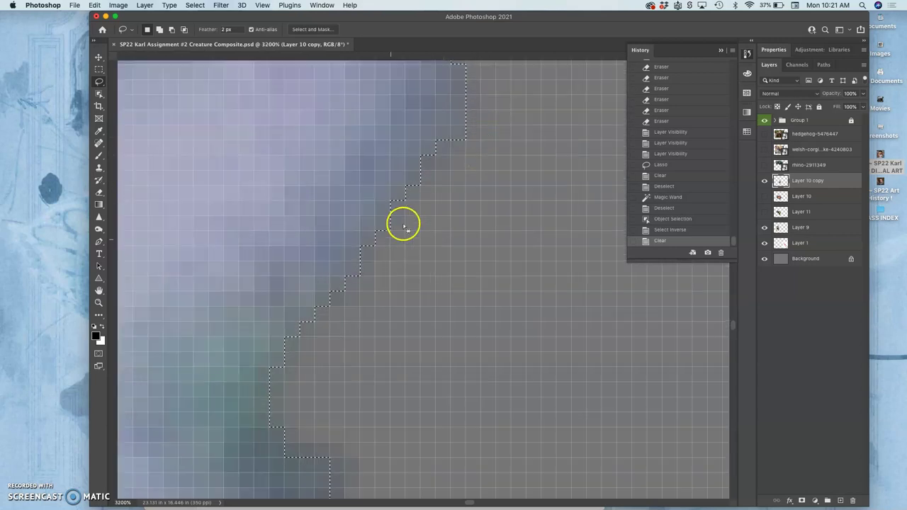
{"action": "key", "text": "super+minus"}
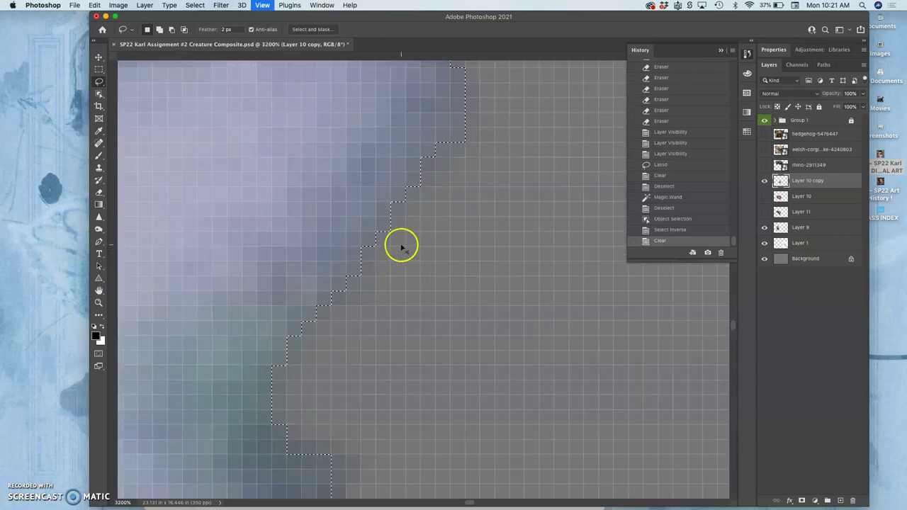
{"action": "key", "text": "super+minus"}
{"action": "key", "text": "super+minus"}
{"action": "key", "text": "super+minus"}
{"action": "key", "text": "super+minus"}
{"action": "key", "text": "super+minus"}
{"action": "key", "text": "super+minus"}
{"action": "key", "text": "super+minus"}
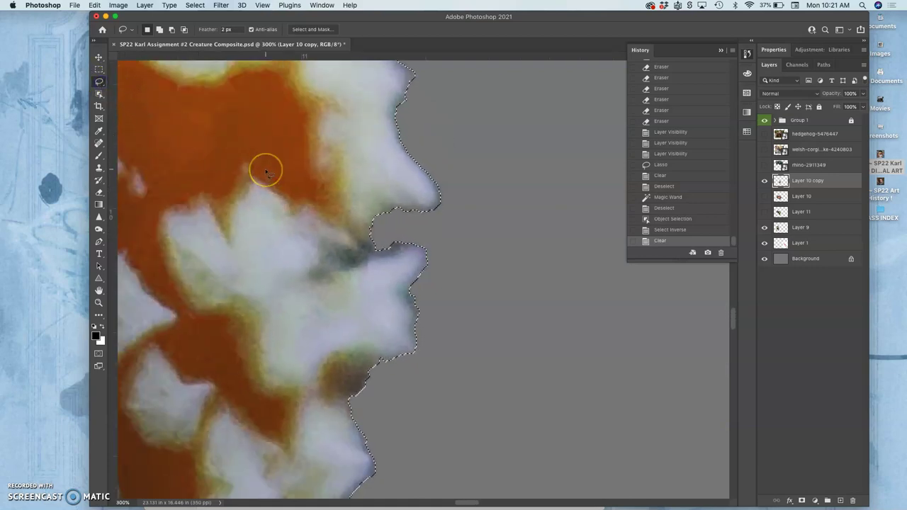
{"action": "key", "text": "Delete"}
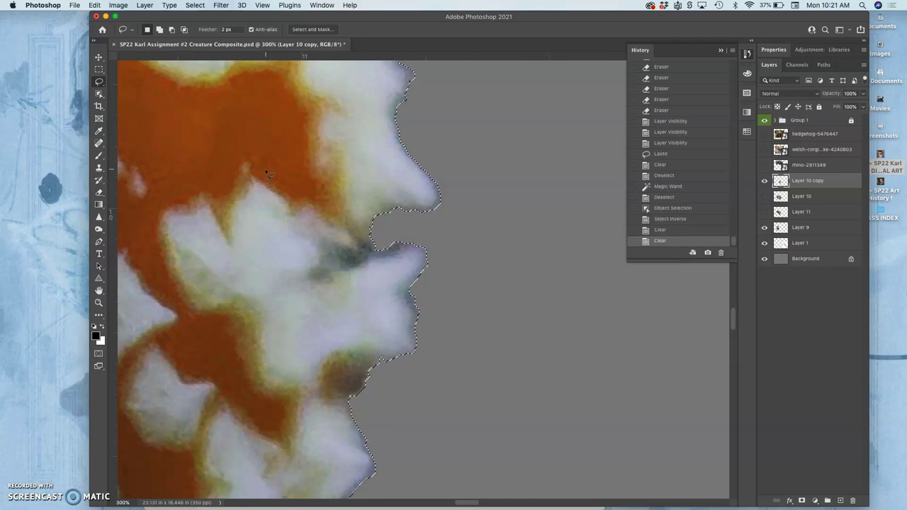
{"action": "key", "text": "Delete"}
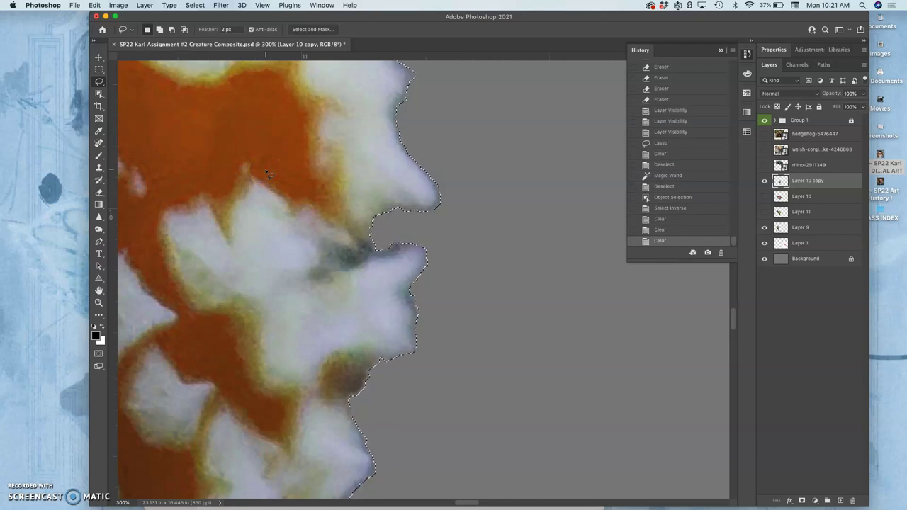
{"action": "key", "text": "super+equal"}
{"action": "key", "text": "super+equal"}
{"action": "key", "text": "super+equal"}
{"action": "key", "text": "Delete"}
{"action": "key", "text": "Delete"}
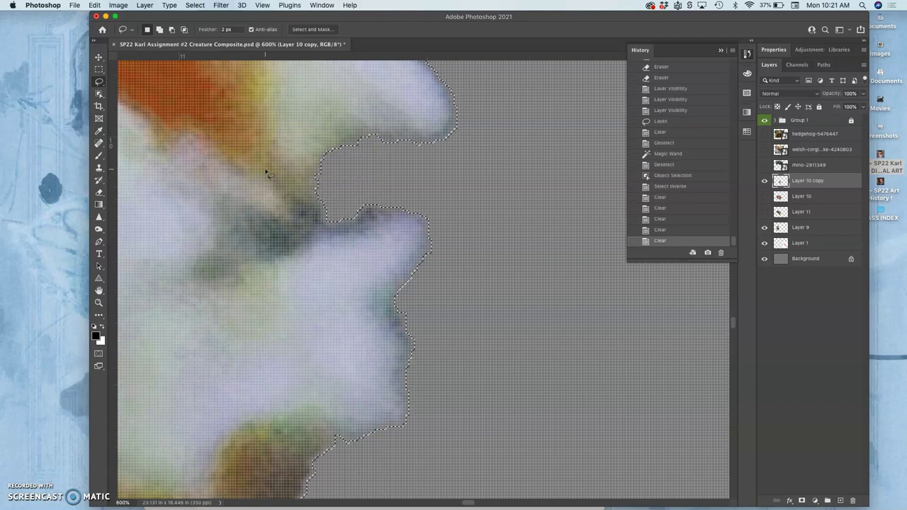
Deselect and zoom out to see the cap, body and sketch.
{"action": "key", "text": "super+d"}
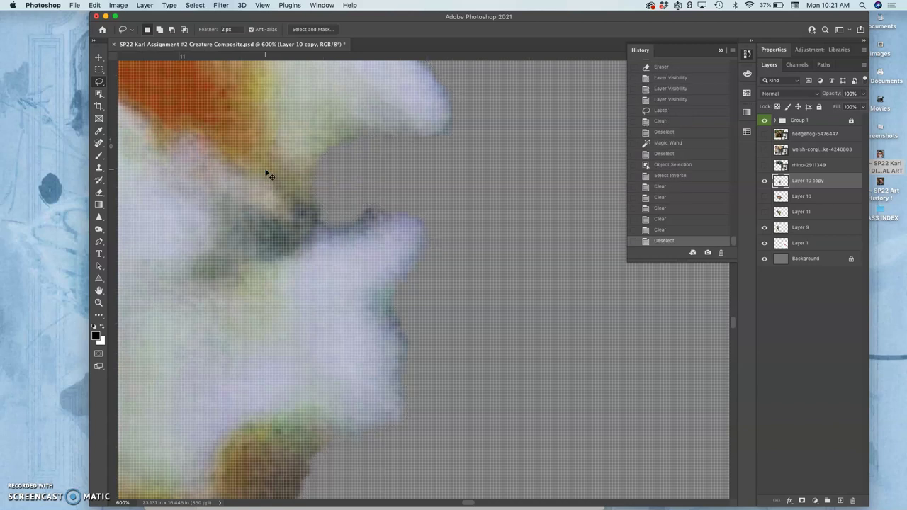
{"action": "key", "text": "super+minus"}
{"action": "key", "text": "super+minus"}
{"action": "key", "text": "super+minus"}
{"action": "key", "text": "super+minus"}
{"action": "key", "text": "super+minus"}
{"action": "key", "text": "super+minus"}
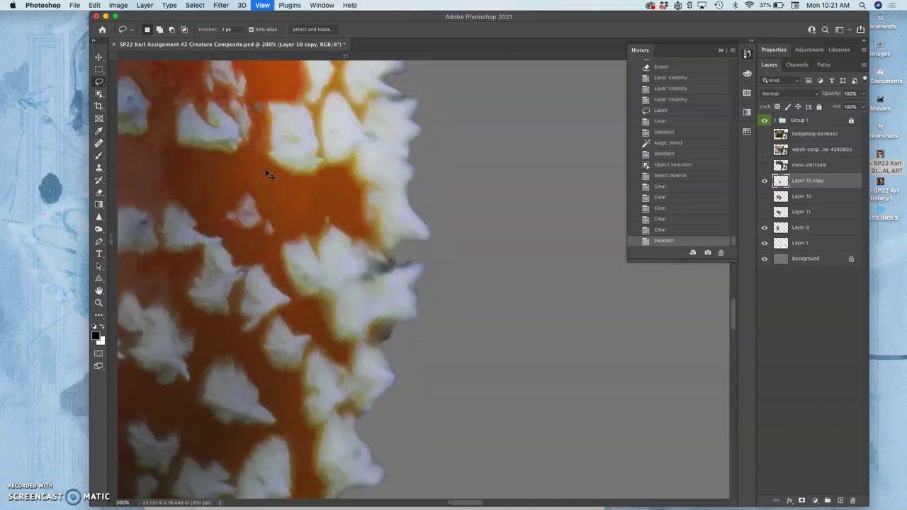
{"action": "key", "text": "super+minus"}
{"action": "key", "text": "super+minus"}
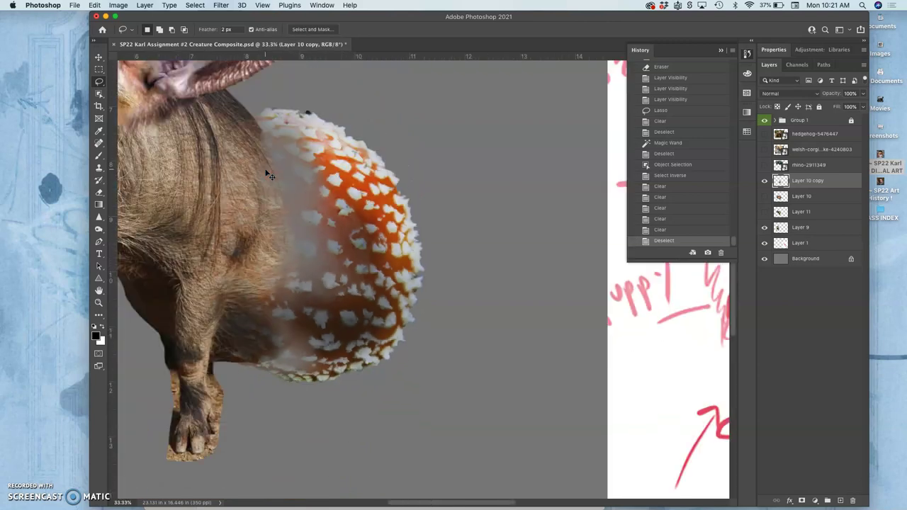
{"action": "key", "text": "super+minus"}
{"action": "scroll", "coordinate": [362, 205], "scroll_direction": "left", "scroll_amount": 5}
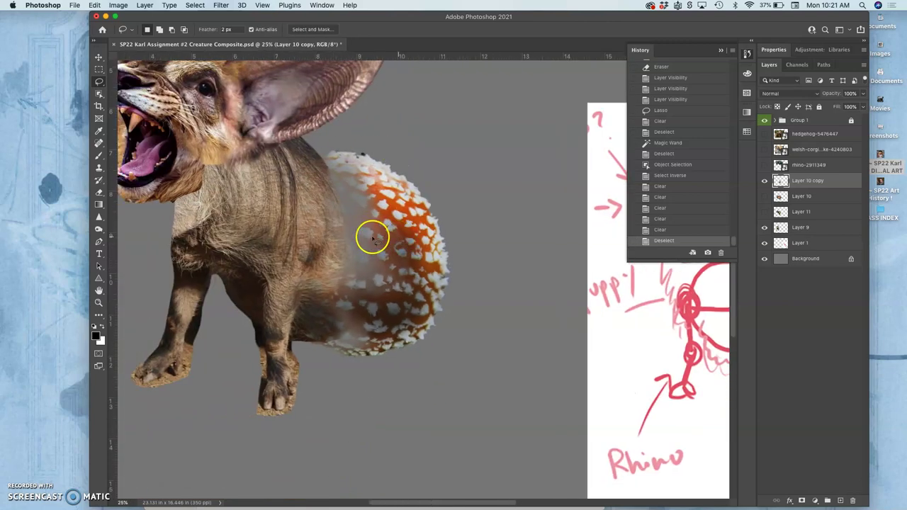
Show Layer 11's hedgehog fur and delete the original Layer 10 mushroom layer.
{"action": "key", "text": "super+minus"}
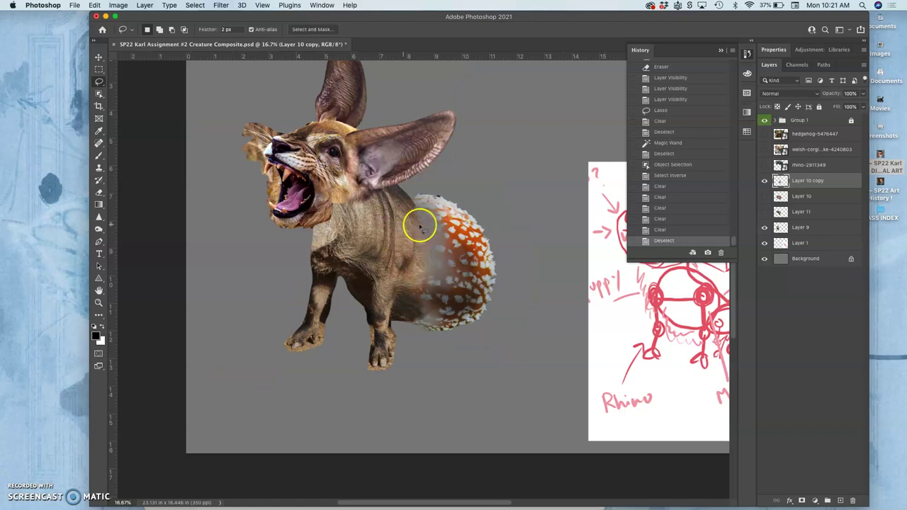
{"action": "left_click", "coordinate": [763, 197]}
{"action": "left_click", "coordinate": [764, 197]}
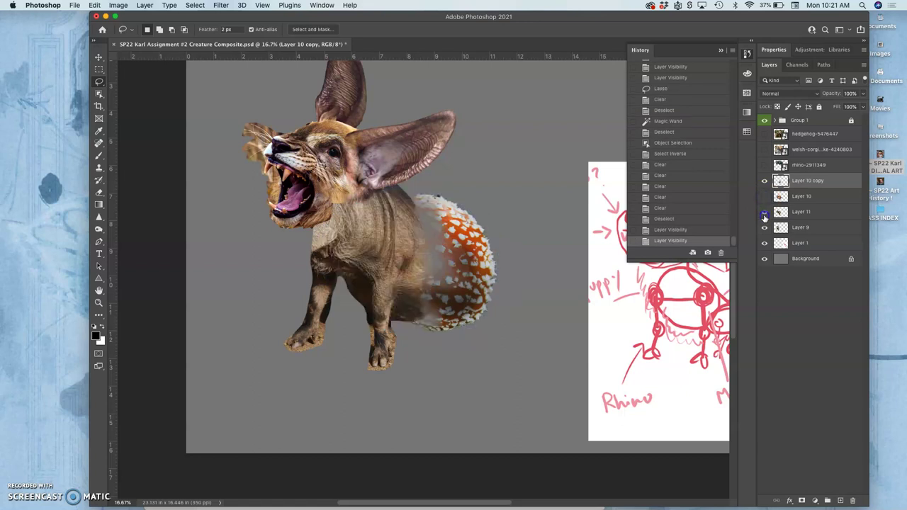
{"action": "left_click", "coordinate": [763, 213]}
{"action": "left_click", "coordinate": [804, 197]}
{"action": "key", "text": "BackSpace"}
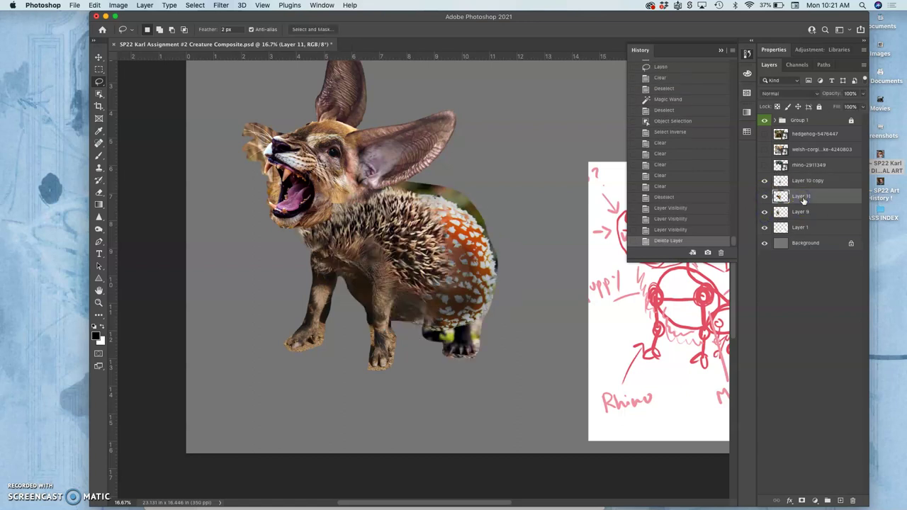
{"action": "key", "text": "super+equal"}
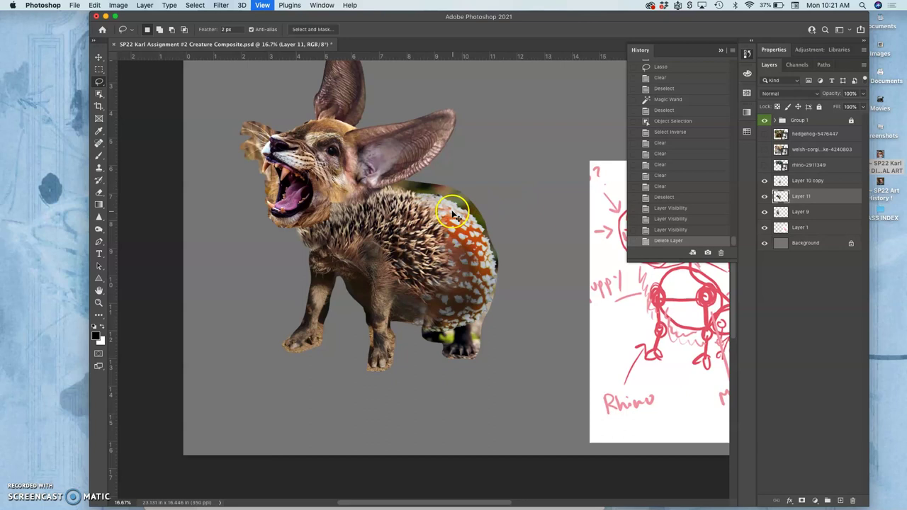
{"action": "key", "text": "super+equal"}
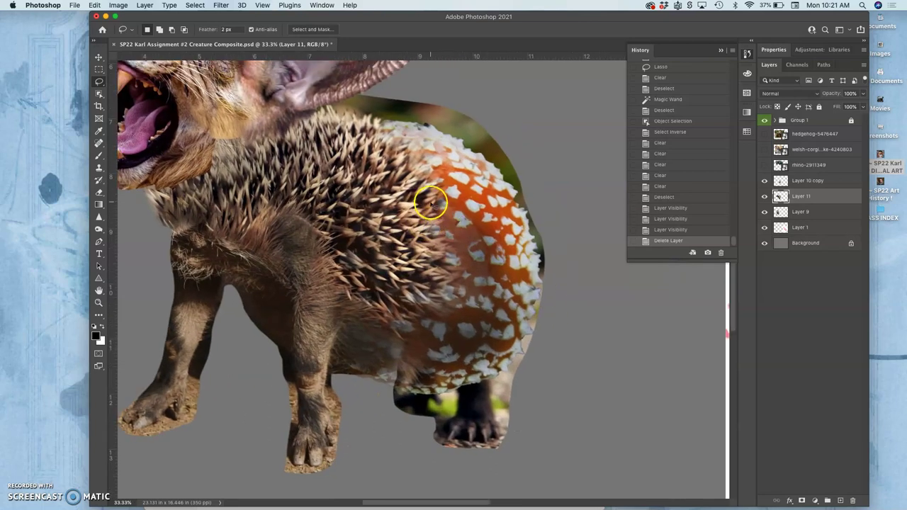
{"action": "key", "text": "super+minus"}
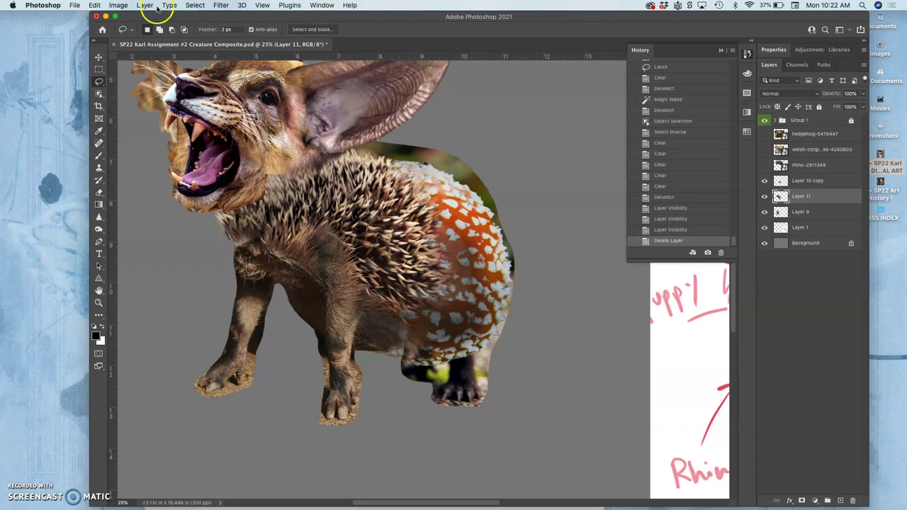
Apply Levels to the hedgehog fur with input white 240, midtones 1.02 and output black 10.
{"action": "left_click", "coordinate": [125, 5]}
{"action": "mouse_move", "coordinate": [128, 30]}
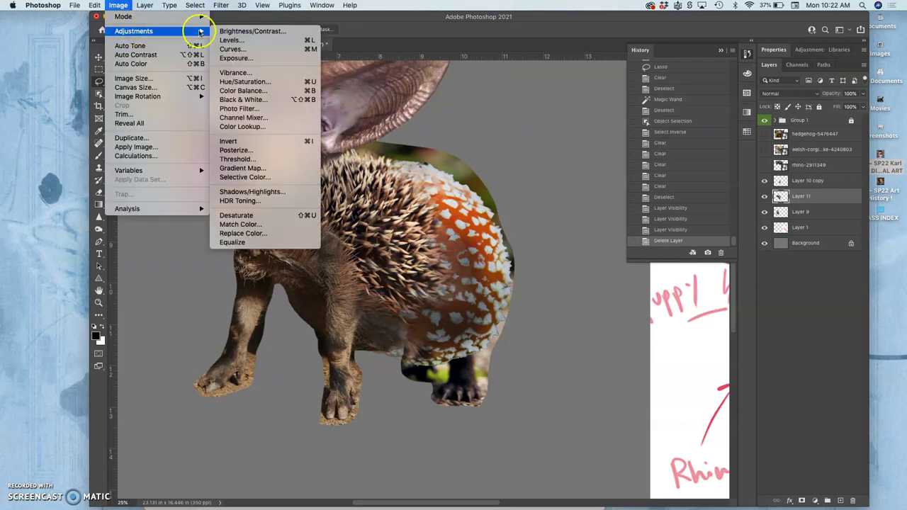
{"action": "left_click", "coordinate": [232, 40]}
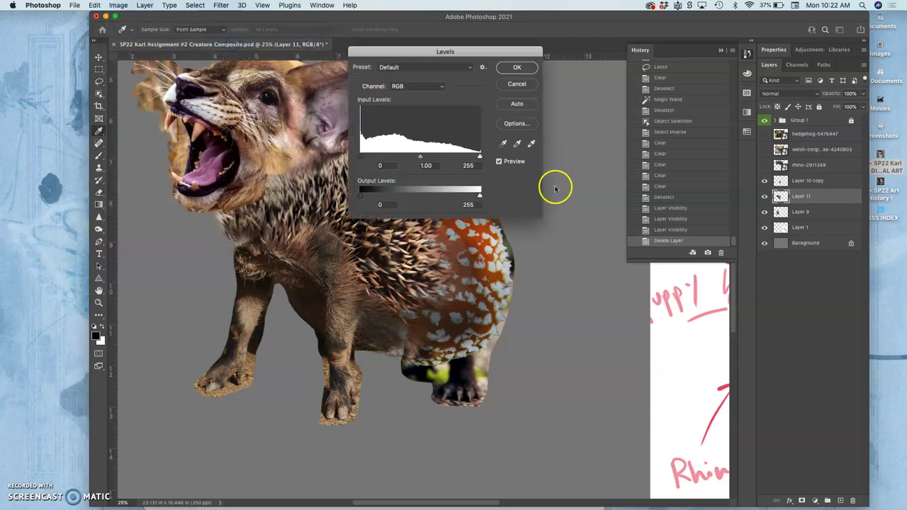
{"action": "left_click_drag", "start_coordinate": [457, 51], "coordinate": [596, 102]}
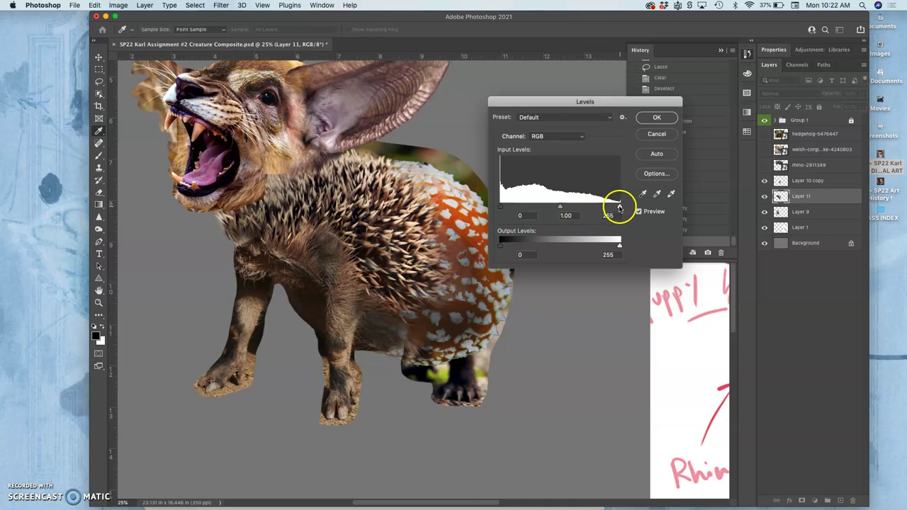
{"action": "left_click_drag", "start_coordinate": [617, 207], "coordinate": [611, 209]}
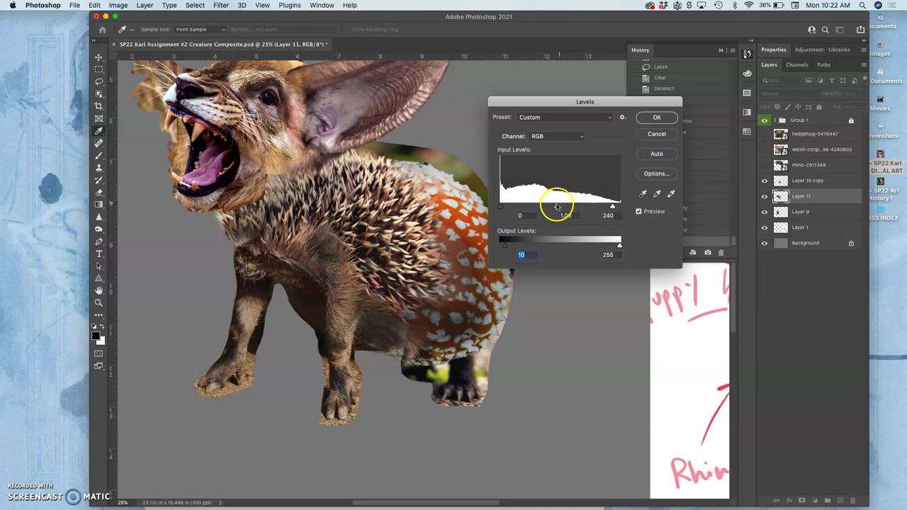
{"action": "mouse_move", "coordinate": [557, 210]}
{"action": "left_mouse_down"}
{"action": "mouse_move", "coordinate": [542, 211]}
{"action": "mouse_move", "coordinate": [568, 210]}
{"action": "mouse_move", "coordinate": [545, 211]}
{"action": "mouse_move", "coordinate": [553, 211]}
{"action": "left_mouse_up"}
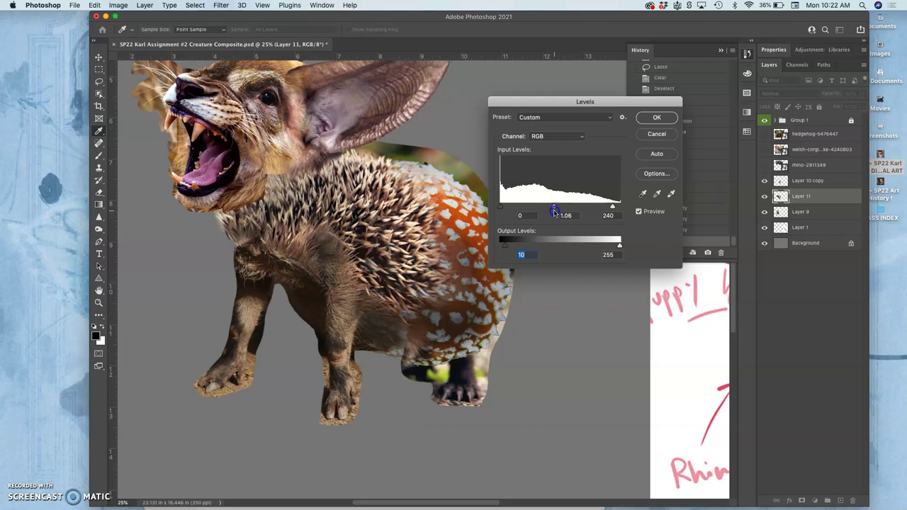
{"action": "left_click_drag", "start_coordinate": [563, 210], "coordinate": [556, 211]}
{"action": "left_click", "coordinate": [649, 117]}
Open Color Balance for the hedgehog fur and retint its midtones.
{"action": "left_click", "coordinate": [188, 7]}
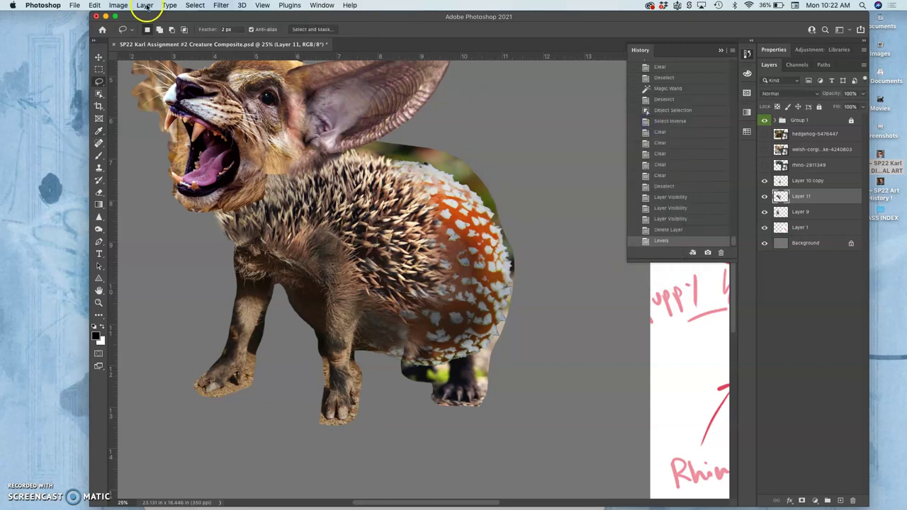
{"action": "left_click", "coordinate": [118, 7]}
{"action": "mouse_move", "coordinate": [184, 31]}
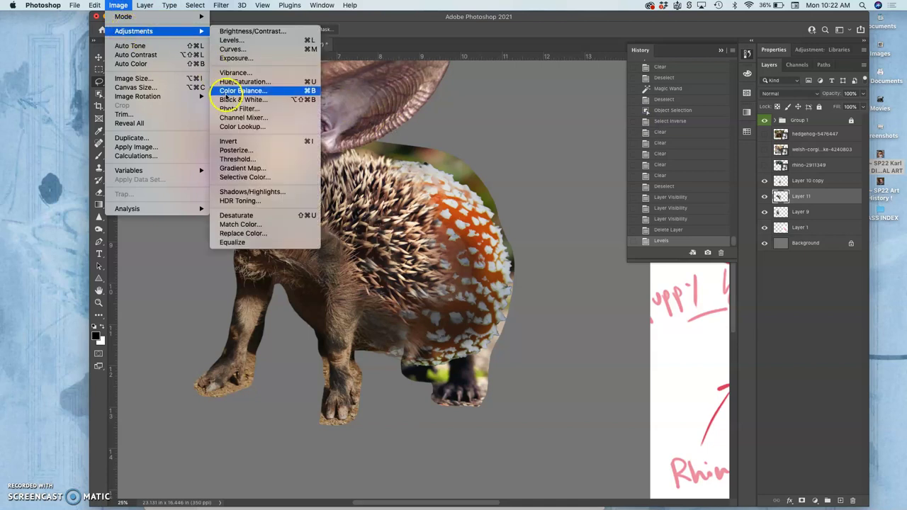
{"action": "left_click", "coordinate": [225, 91]}
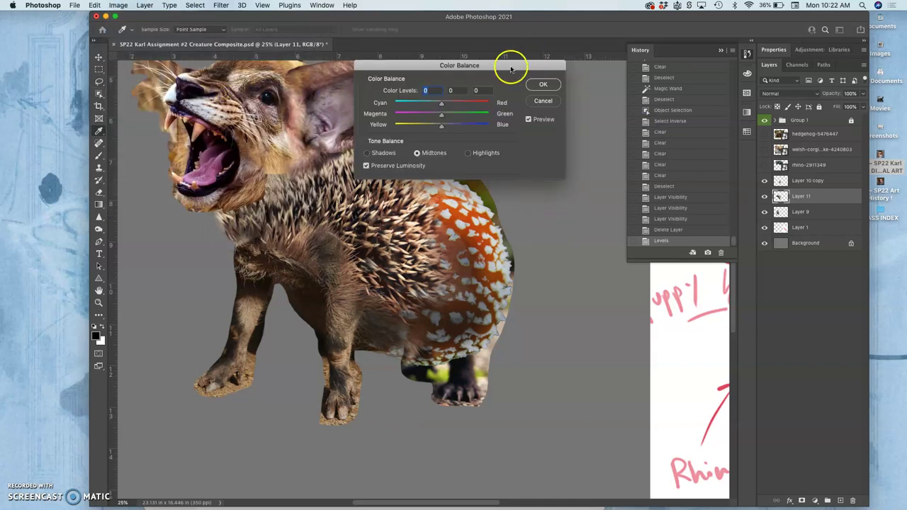
{"action": "left_click_drag", "start_coordinate": [510, 67], "coordinate": [648, 134]}
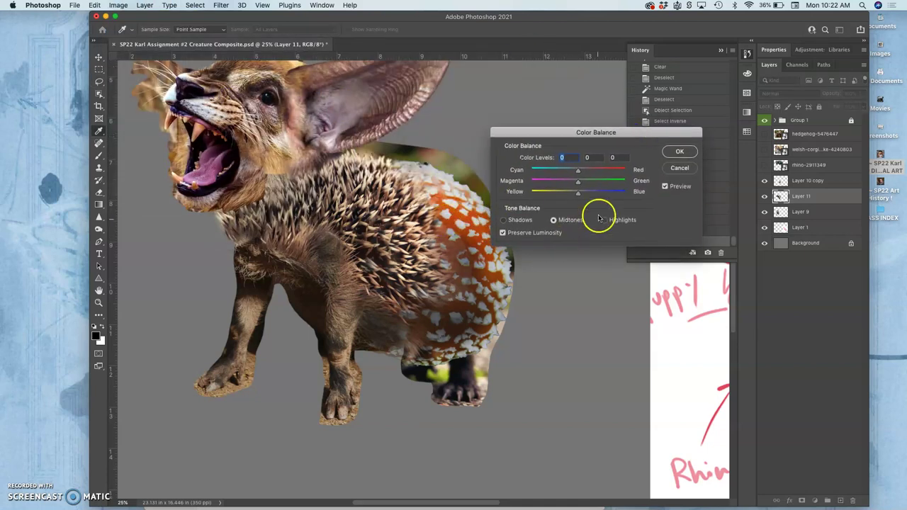
{"action": "left_click_drag", "start_coordinate": [579, 192], "coordinate": [577, 195]}
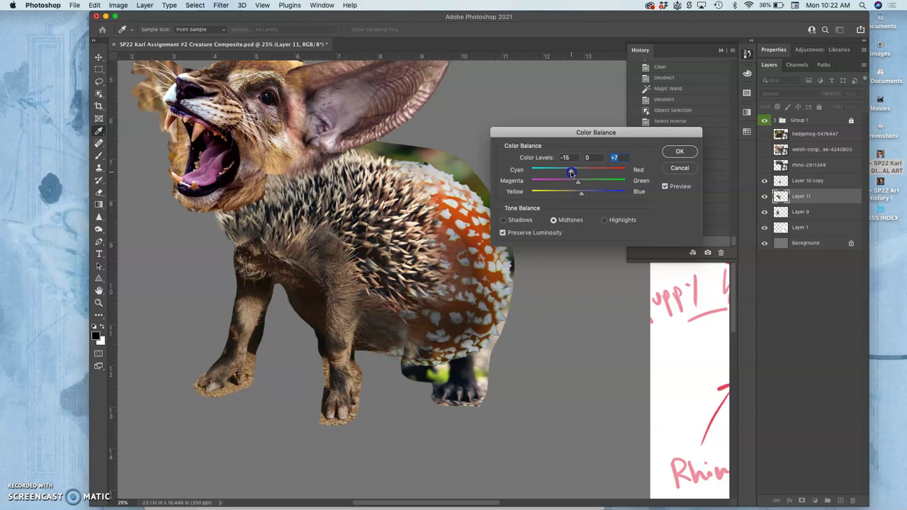
Push the highlights and shadows toward red, adjust shadow yellow–blue, and apply Color Balance.
{"action": "left_click", "coordinate": [605, 221]}
{"action": "left_click", "coordinate": [578, 173]}
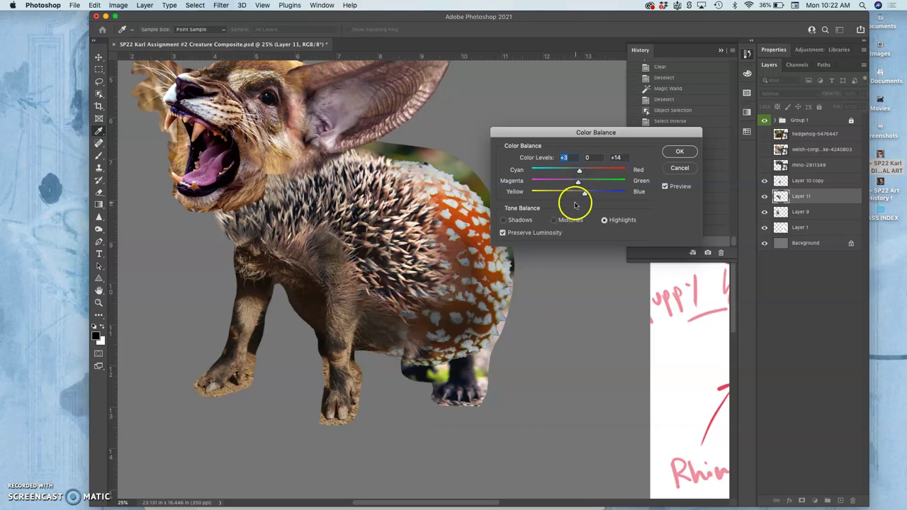
{"action": "left_click", "coordinate": [503, 220]}
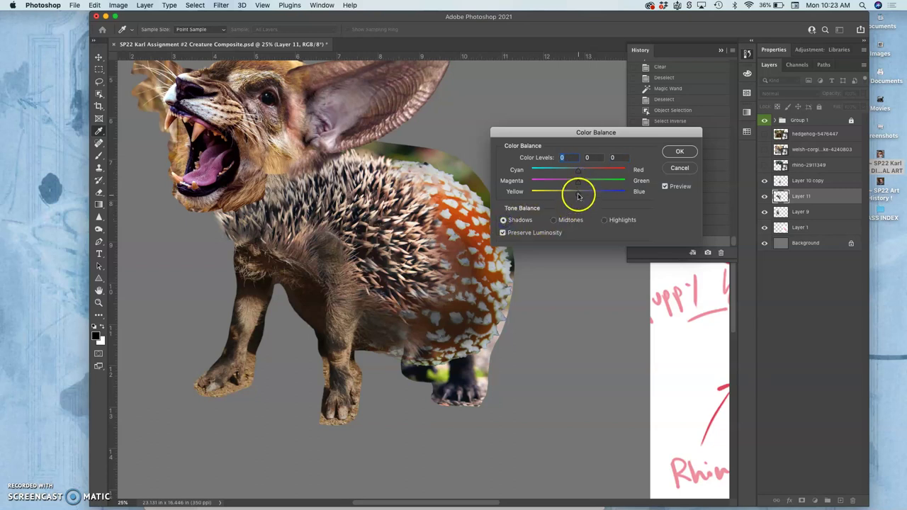
{"action": "mouse_move", "coordinate": [579, 195]}
{"action": "left_mouse_down"}
{"action": "mouse_move", "coordinate": [594, 196]}
{"action": "mouse_move", "coordinate": [574, 197]}
{"action": "left_mouse_up"}
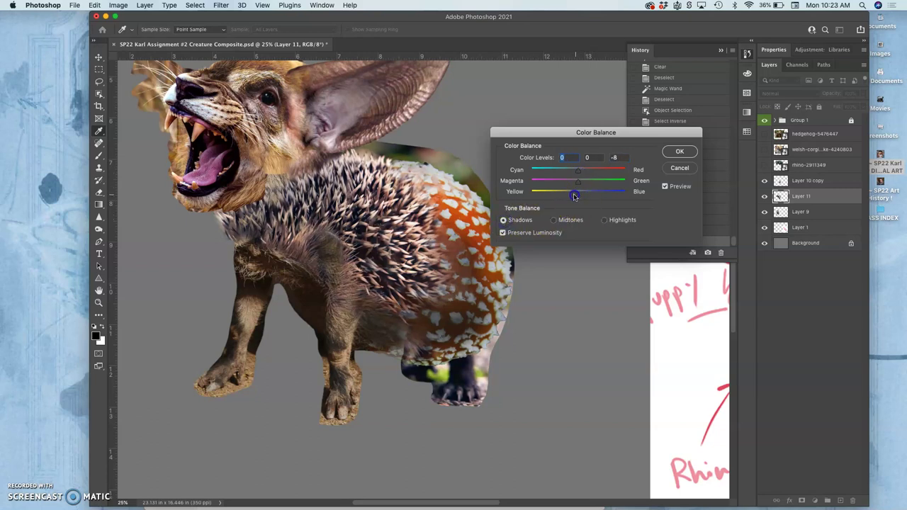
{"action": "left_click", "coordinate": [578, 173]}
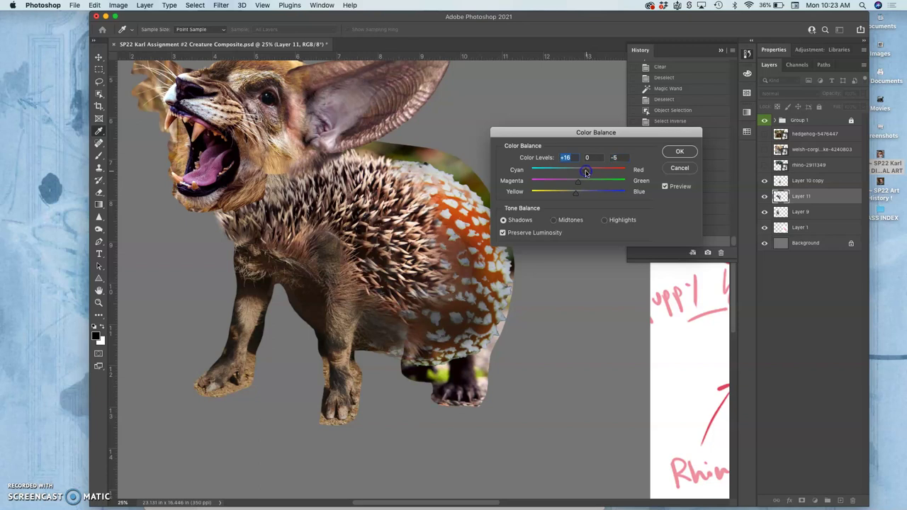
{"action": "left_click", "coordinate": [675, 152]}
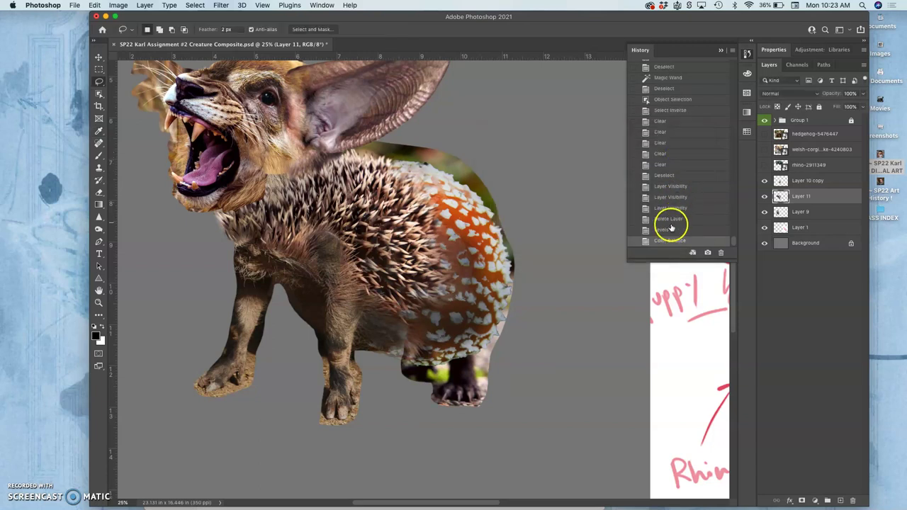
Step through History states to compare the fur before and after the colour changes.
{"action": "left_click", "coordinate": [668, 228]}
{"action": "left_click", "coordinate": [668, 218]}
{"action": "left_click", "coordinate": [668, 208]}
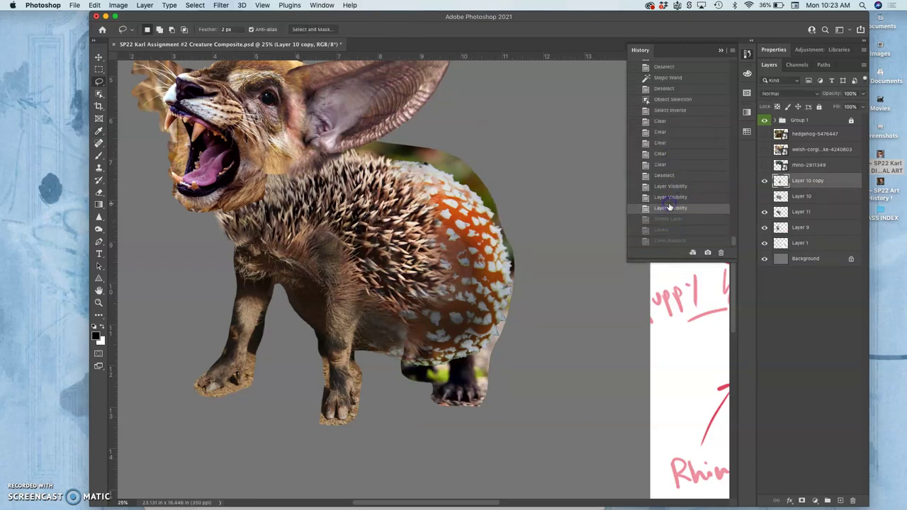
{"action": "left_click", "coordinate": [668, 240]}
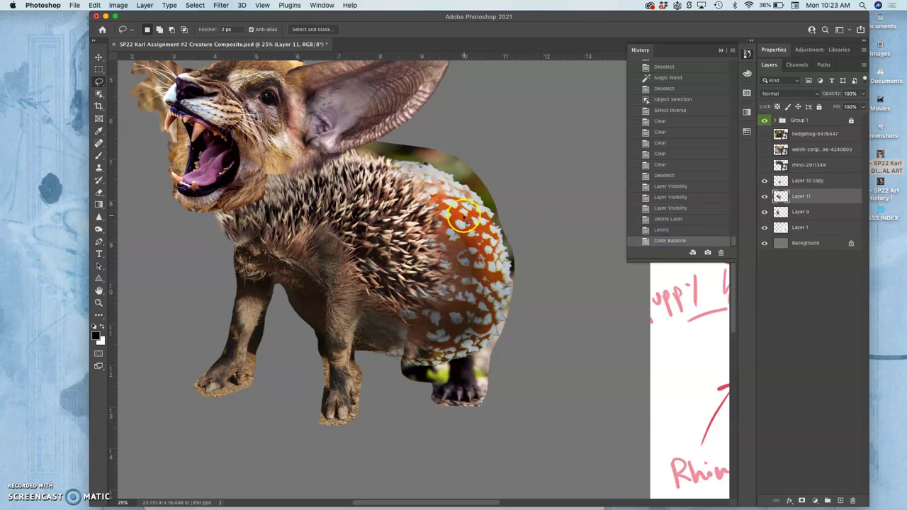
{"action": "scroll", "coordinate": [464, 218], "scroll_direction": "up", "scroll_amount": 1}
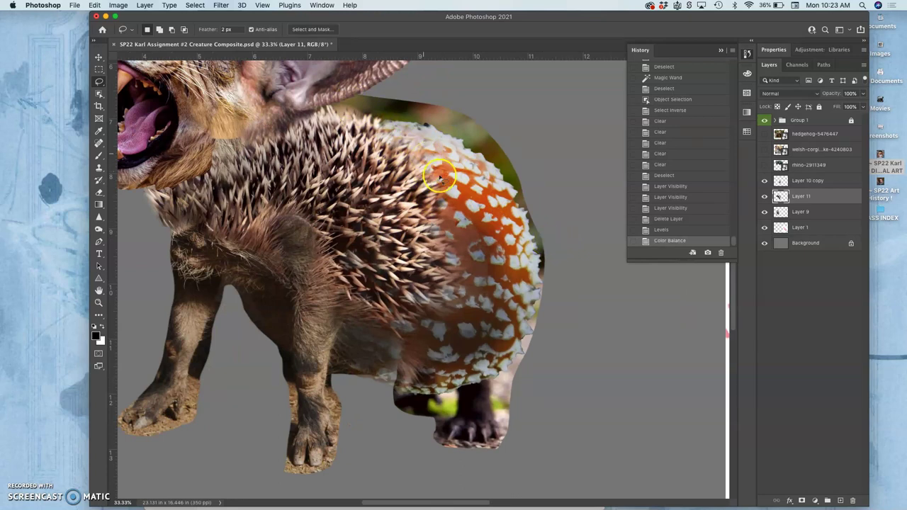
Hide the Layer 10 copy mushroom overlay and box-select the hedgehog body with Object Selection.
{"action": "left_click", "coordinate": [764, 182]}
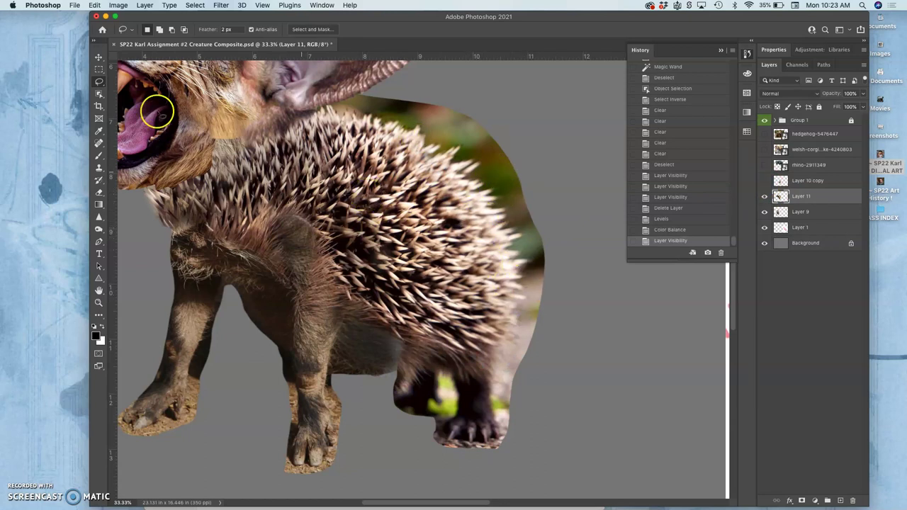
{"action": "left_click", "coordinate": [99, 94]}
{"action": "right_click", "coordinate": [99, 94]}
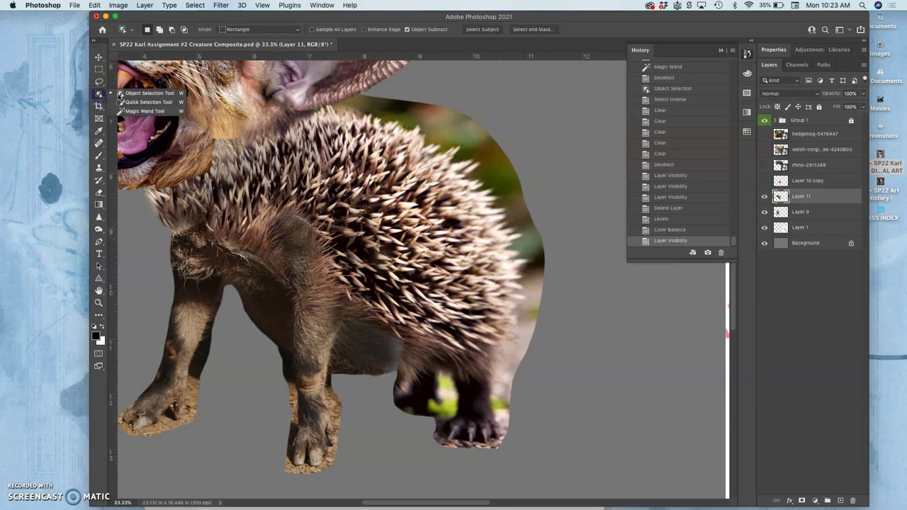
{"action": "left_click", "coordinate": [134, 99]}
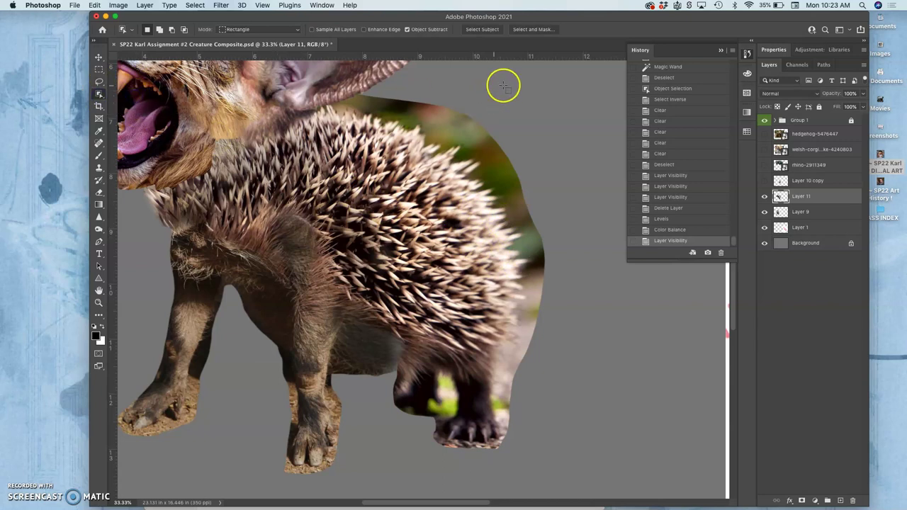
{"action": "left_click_drag", "start_coordinate": [528, 91], "coordinate": [139, 467]}
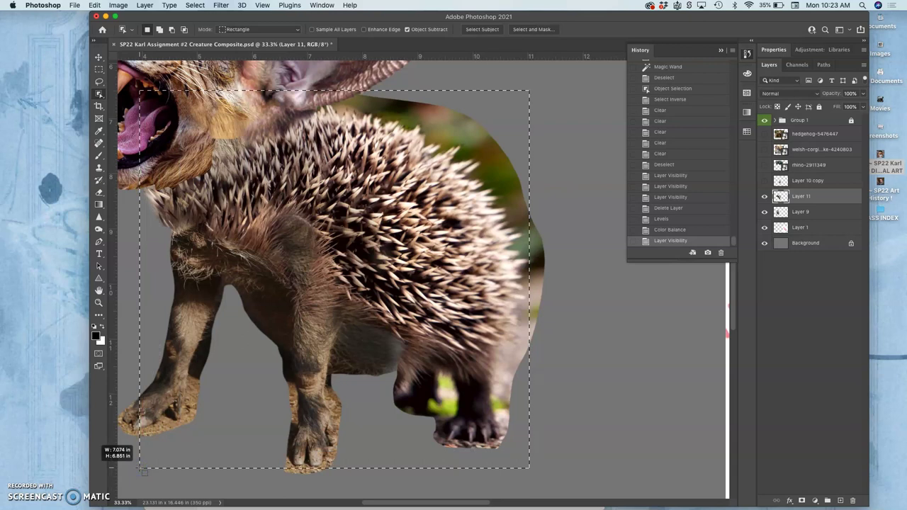
{"action": "left_click_drag", "start_coordinate": [139, 467], "coordinate": [141, 469]}
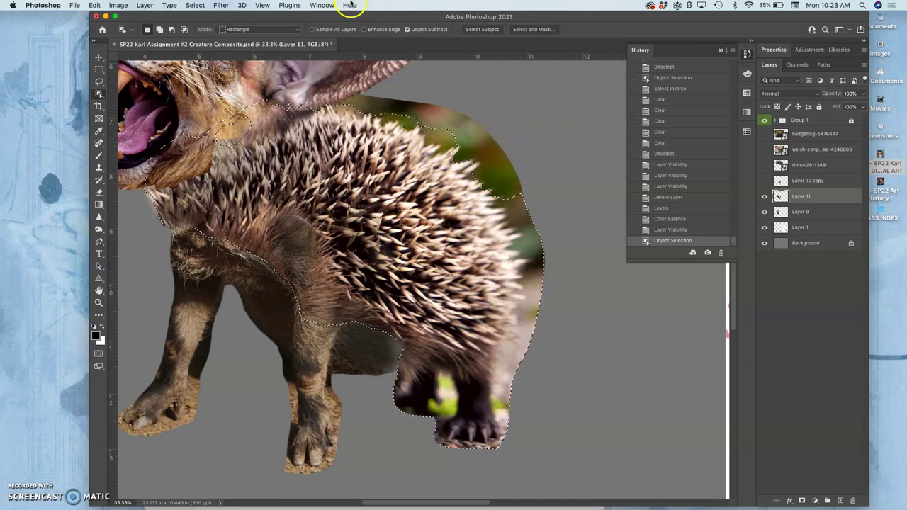
{"action": "left_click", "coordinate": [201, 5]}
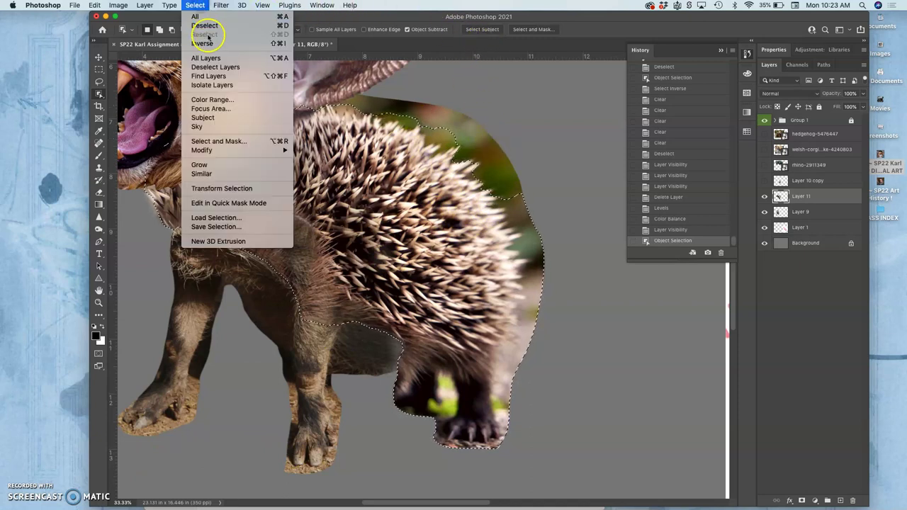
{"action": "left_click", "coordinate": [204, 42]}
{"action": "left_click", "coordinate": [99, 82]}
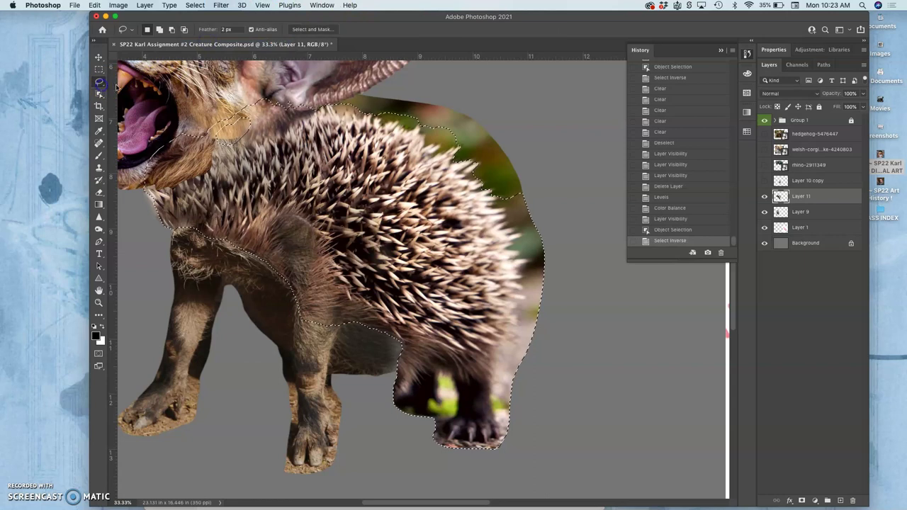
{"action": "key", "text": "Delete"}
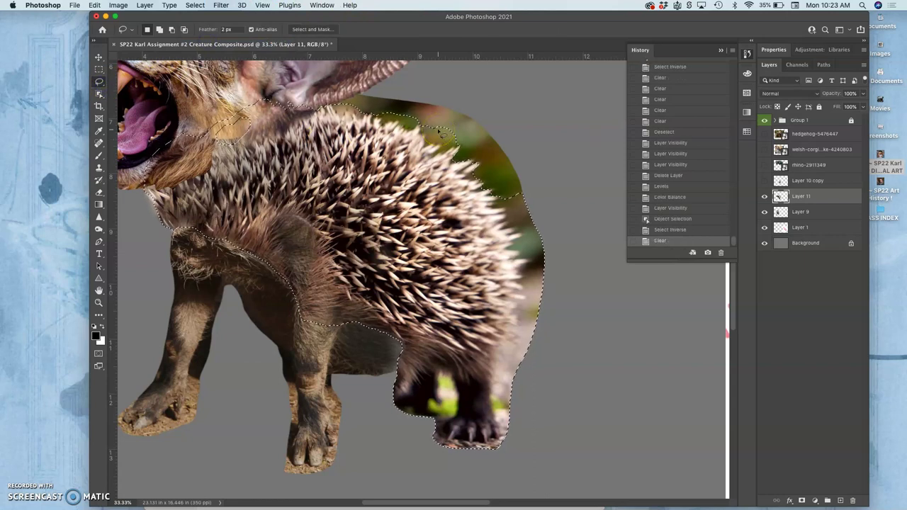
{"action": "key", "text": "Delete"}
{"action": "key", "text": "Delete"}
{"action": "key", "text": "Delete"}
{"action": "key", "text": "ctrl+d"}
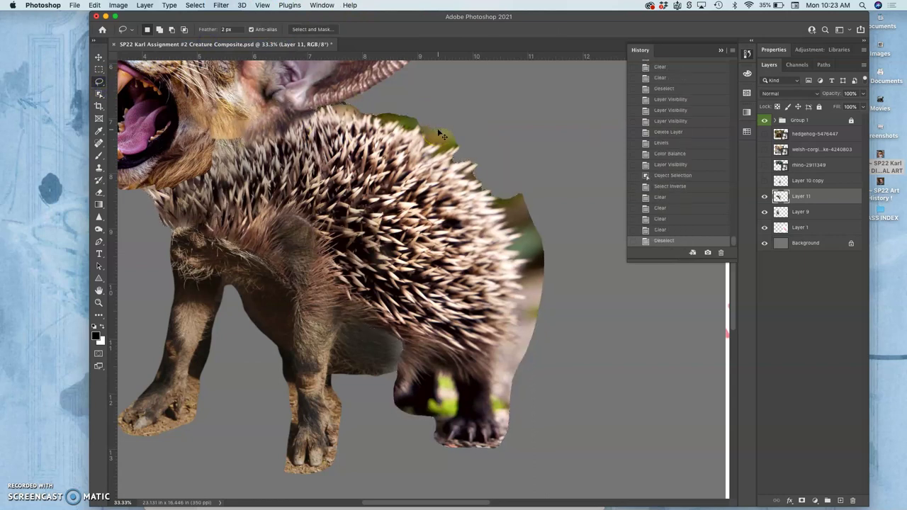
{"action": "scroll", "coordinate": [424, 204], "scroll_direction": "left", "scroll_amount": 5}
{"action": "scroll", "coordinate": [424, 204], "scroll_direction": "down", "scroll_amount": 3}
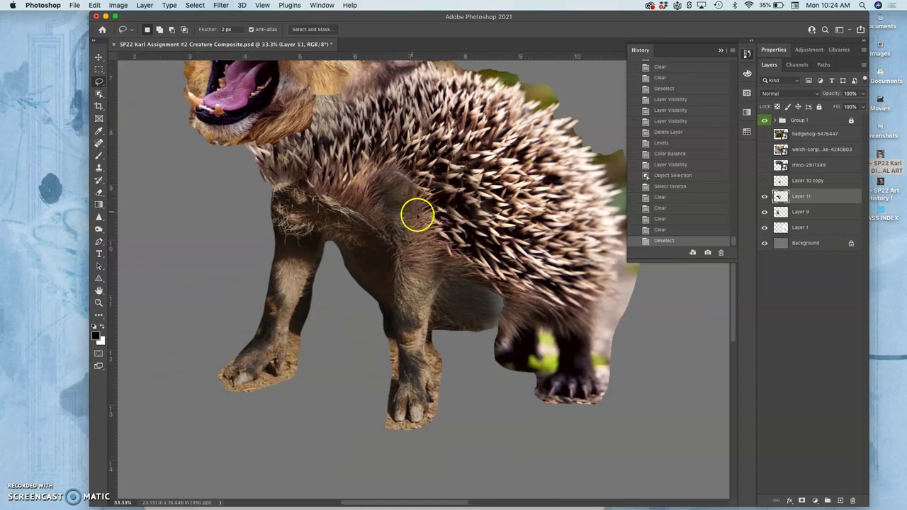
{"action": "scroll", "coordinate": [407, 213], "scroll_direction": "right", "scroll_amount": 4}
{"action": "scroll", "coordinate": [411, 214], "scroll_direction": "down", "scroll_amount": 1}
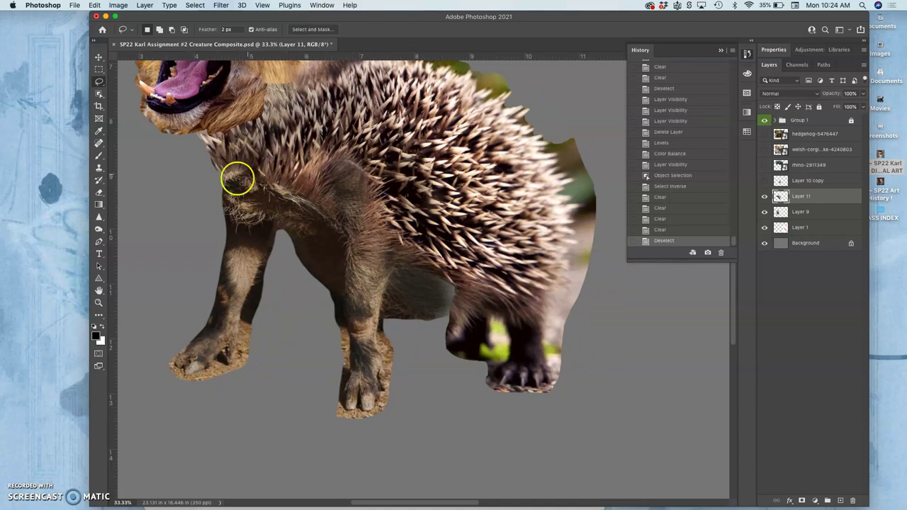
{"action": "key", "text": "super+z"}
{"action": "key", "text": "super+z"}
{"action": "key", "text": "super+z"}
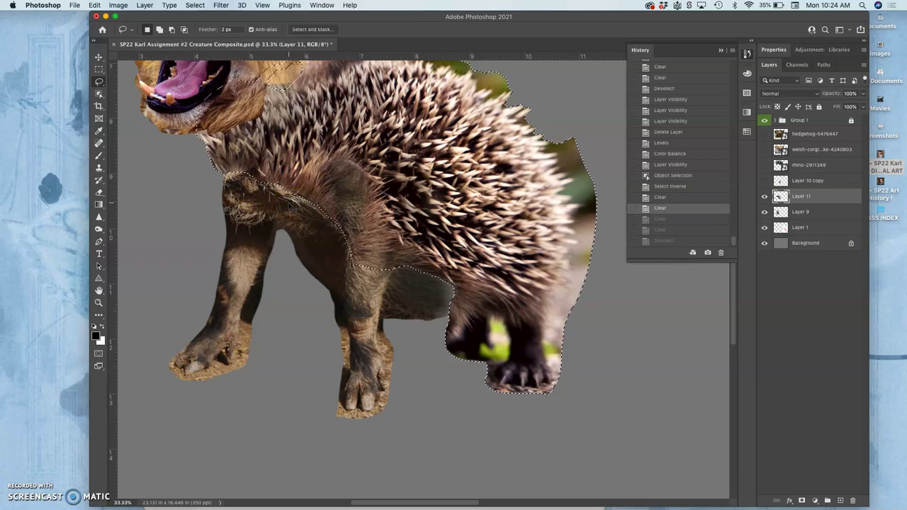
{"action": "key", "text": "super+z"}
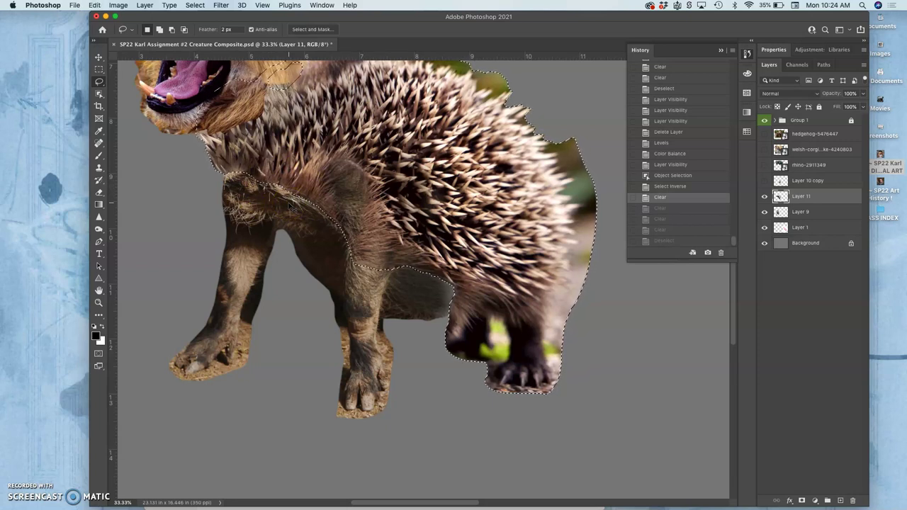
{"action": "left_click", "coordinate": [660, 241]}
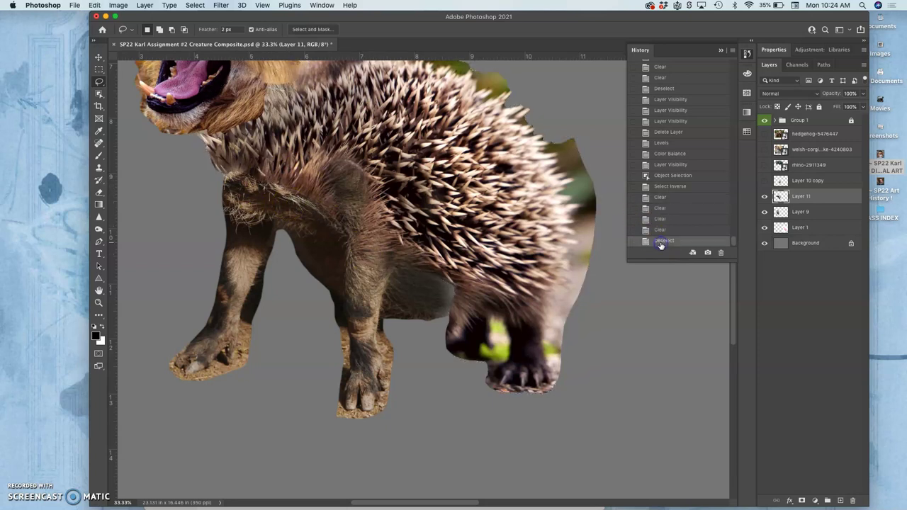
{"action": "left_click", "coordinate": [663, 231]}
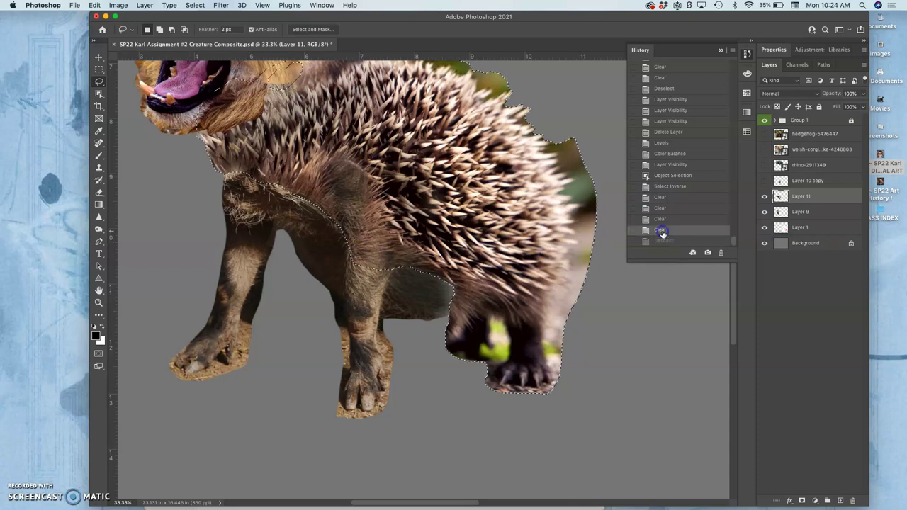
{"action": "left_click", "coordinate": [663, 186]}
{"action": "left_click", "coordinate": [665, 176]}
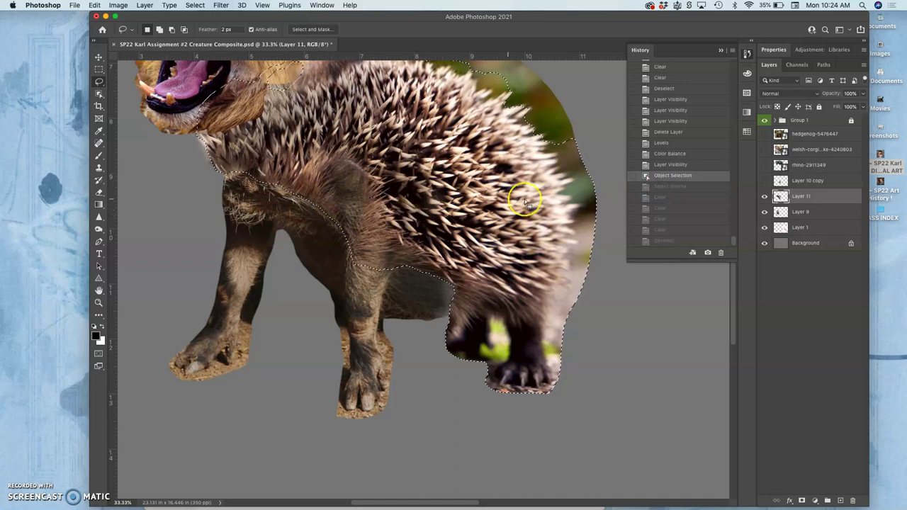
{"action": "scroll", "coordinate": [527, 205], "scroll_direction": "right", "scroll_amount": 5}
{"action": "scroll", "coordinate": [528, 205], "scroll_direction": "up", "scroll_amount": 2}
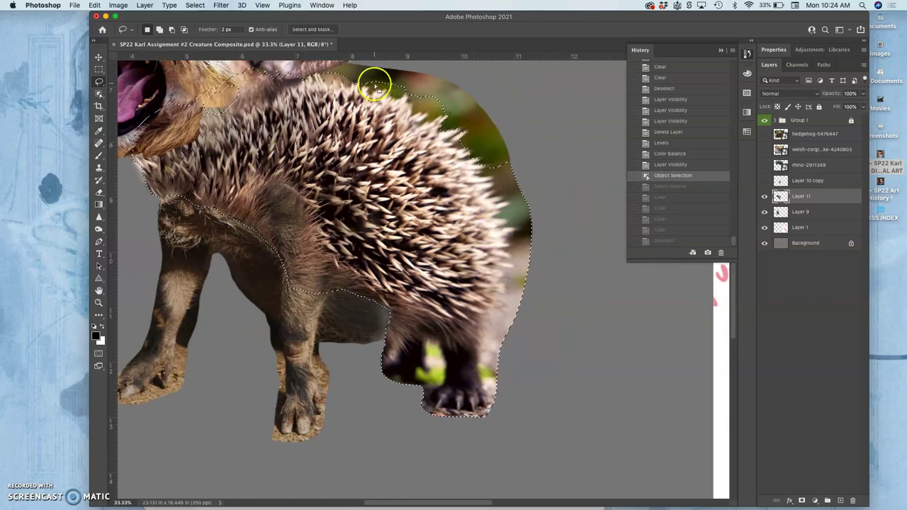
Quick-select and delete the leftover green background above the hedgehog's back.
{"action": "left_click", "coordinate": [99, 94]}
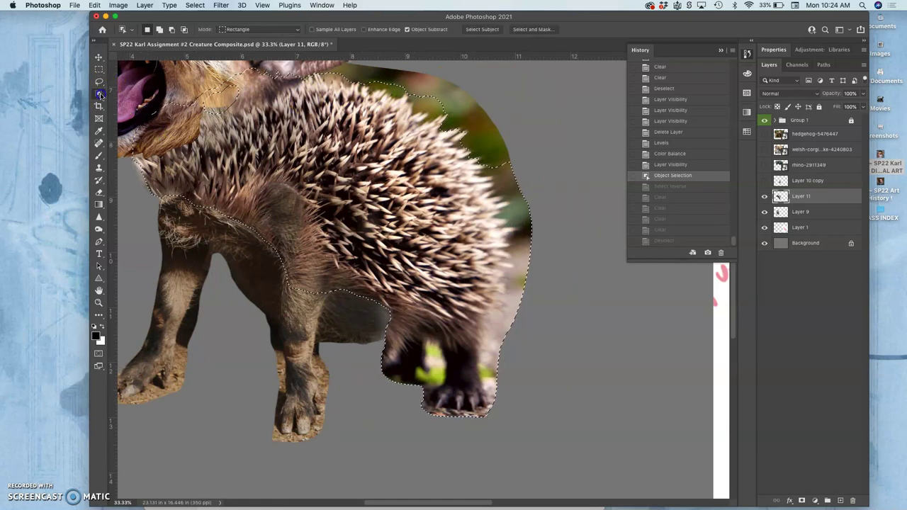
{"action": "left_click", "coordinate": [100, 83]}
{"action": "key", "text": "ctrl+d"}
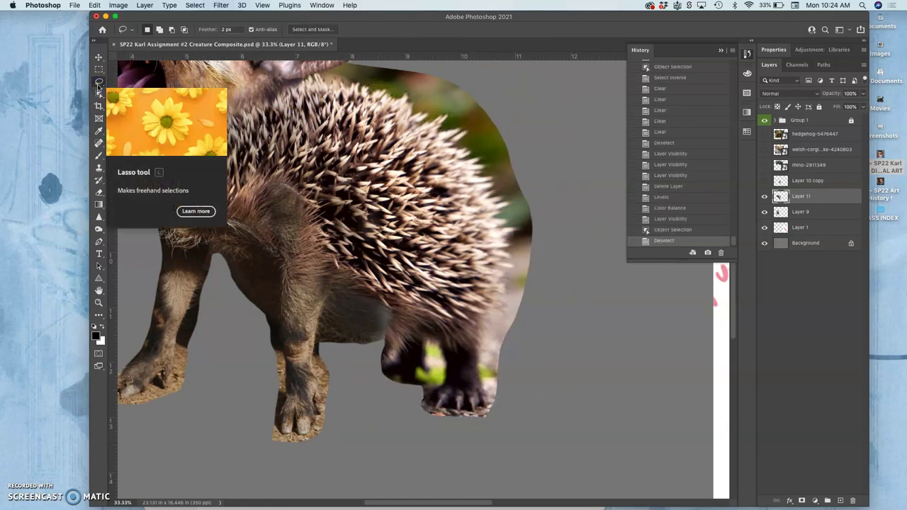
{"action": "left_click", "coordinate": [99, 93]}
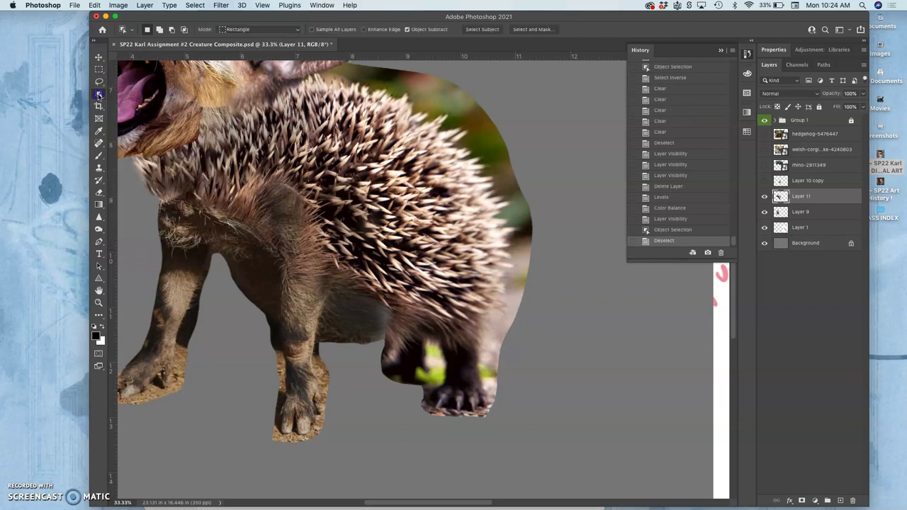
{"action": "left_click", "coordinate": [132, 102]}
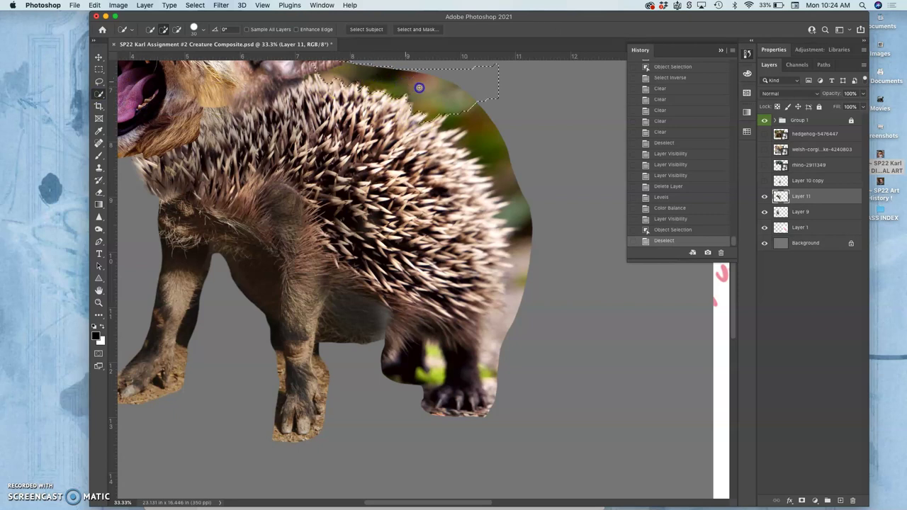
{"action": "left_click", "coordinate": [479, 124]}
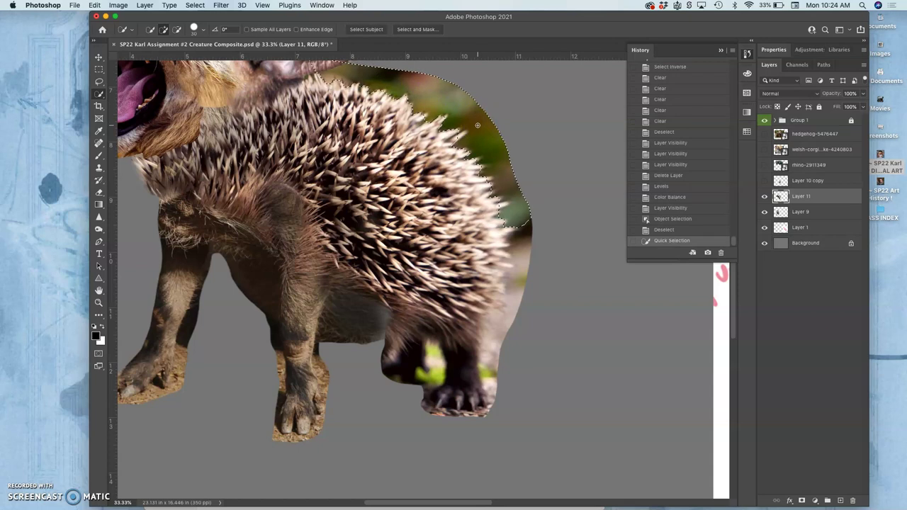
{"action": "left_click", "coordinate": [101, 82]}
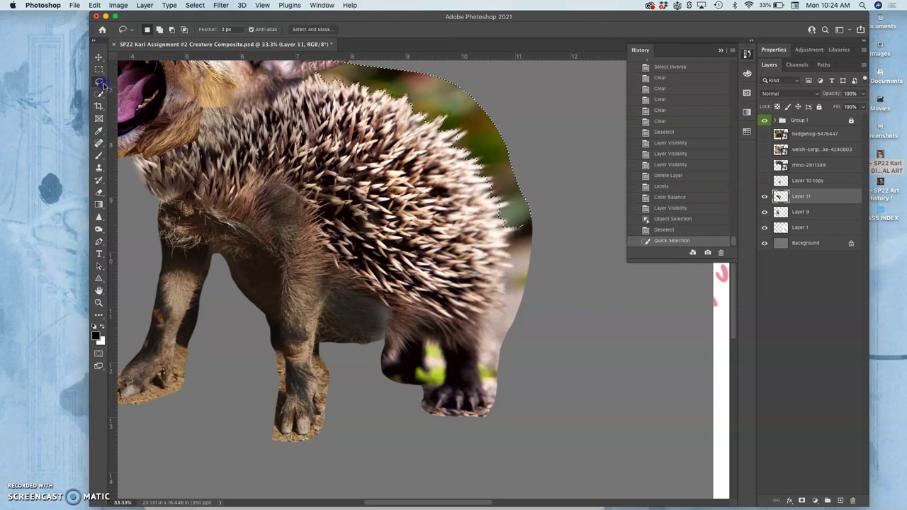
{"action": "key", "text": "Delete"}
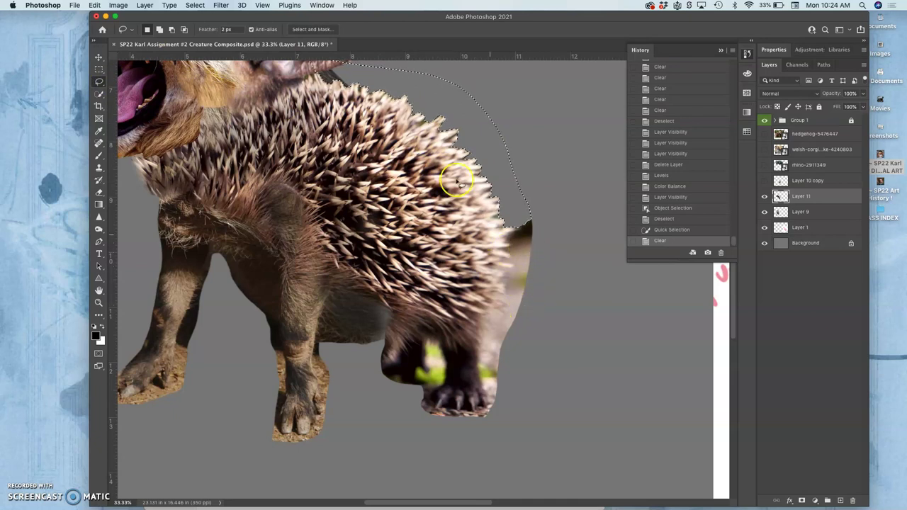
Select and delete the leftover background along the front edge, then deselect and zoom to 66.7%.
{"action": "left_click", "coordinate": [99, 94]}
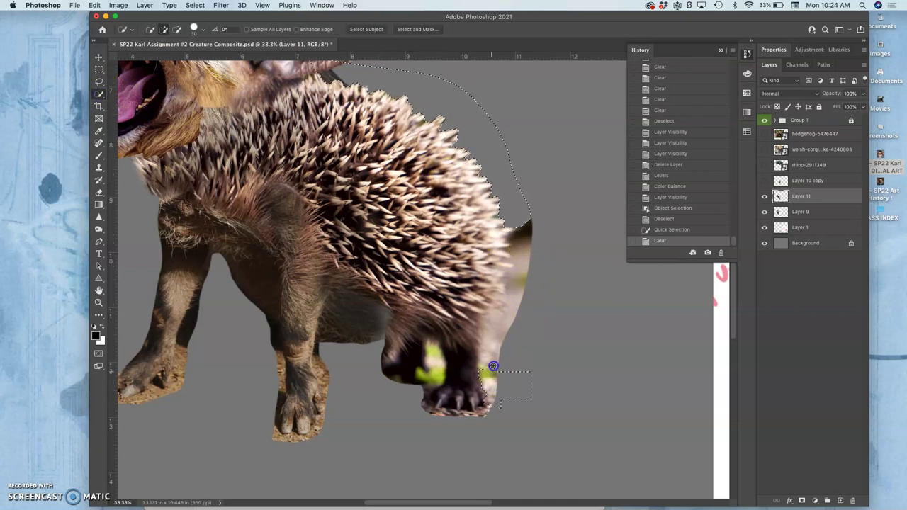
{"action": "mouse_move", "coordinate": [493, 366]}
{"action": "left_mouse_down"}
{"action": "mouse_move", "coordinate": [524, 303]}
{"action": "mouse_move", "coordinate": [518, 277]}
{"action": "mouse_move", "coordinate": [506, 304]}
{"action": "mouse_move", "coordinate": [492, 264]}
{"action": "mouse_move", "coordinate": [517, 282]}
{"action": "left_mouse_up"}
{"action": "key", "text": "Delete"}
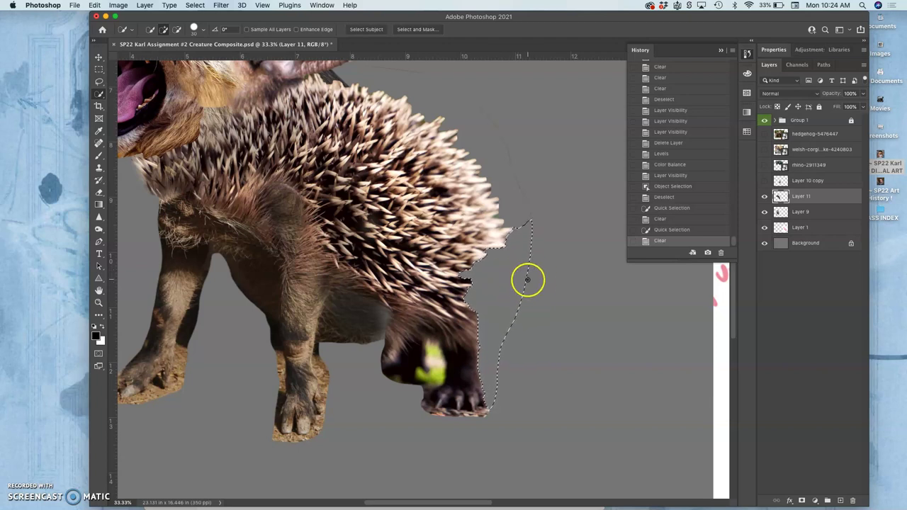
{"action": "left_click", "coordinate": [99, 81]}
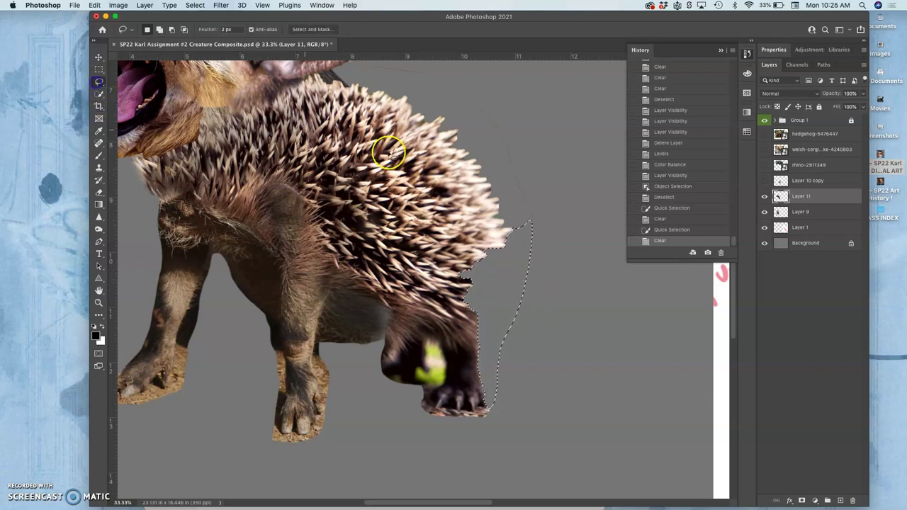
{"action": "left_click", "coordinate": [462, 184]}
{"action": "key", "text": "super+equal"}
{"action": "key", "text": "super+equal"}
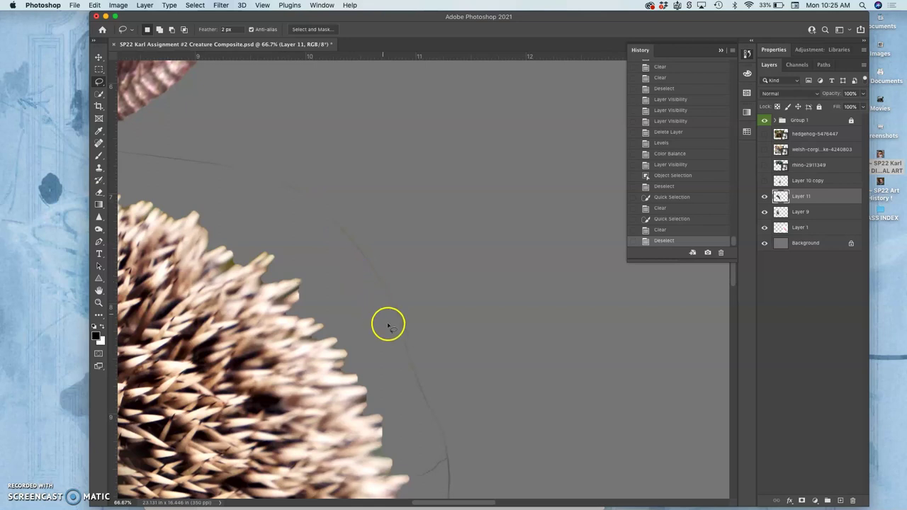
Lasso and delete the faint stray lines in the grey area beyond the spines.
{"action": "scroll", "coordinate": [410, 368], "scroll_direction": "up", "scroll_amount": 5}
{"action": "scroll", "coordinate": [410, 369], "scroll_direction": "left", "scroll_amount": 5}
{"action": "scroll", "coordinate": [410, 369], "scroll_direction": "up", "scroll_amount": 3}
{"action": "scroll", "coordinate": [409, 368], "scroll_direction": "left", "scroll_amount": 2}
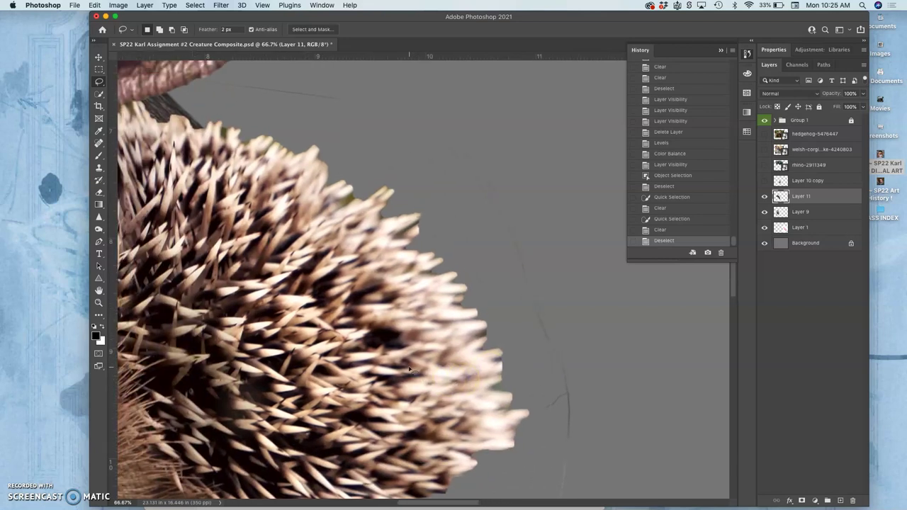
{"action": "scroll", "coordinate": [410, 368], "scroll_direction": "down", "scroll_amount": 2}
{"action": "scroll", "coordinate": [410, 369], "scroll_direction": "left", "scroll_amount": 2}
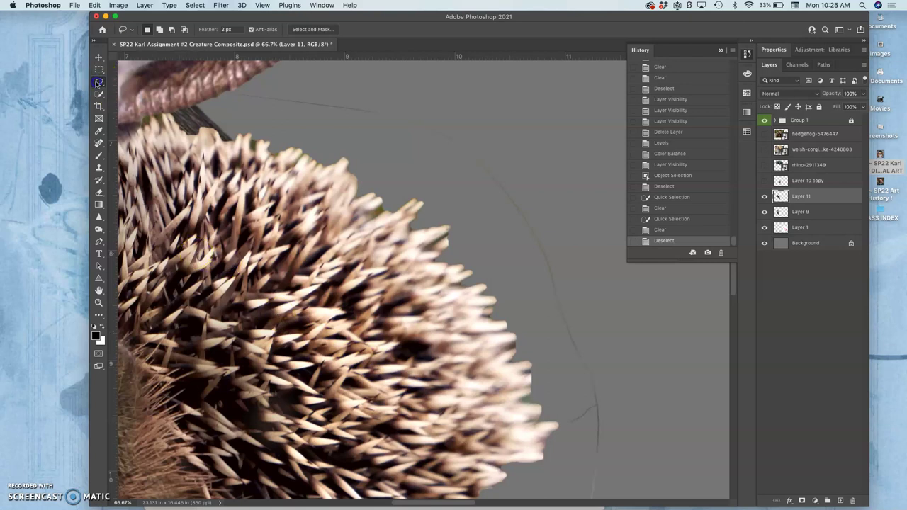
{"action": "mouse_move", "coordinate": [248, 128]}
{"action": "left_mouse_down"}
{"action": "mouse_move", "coordinate": [178, 105]}
{"action": "mouse_move", "coordinate": [227, 75]}
{"action": "mouse_move", "coordinate": [316, 73]}
{"action": "mouse_move", "coordinate": [472, 119]}
{"action": "mouse_move", "coordinate": [581, 239]}
{"action": "mouse_move", "coordinate": [650, 404]}
{"action": "mouse_move", "coordinate": [630, 495]}
{"action": "left_mouse_up"}
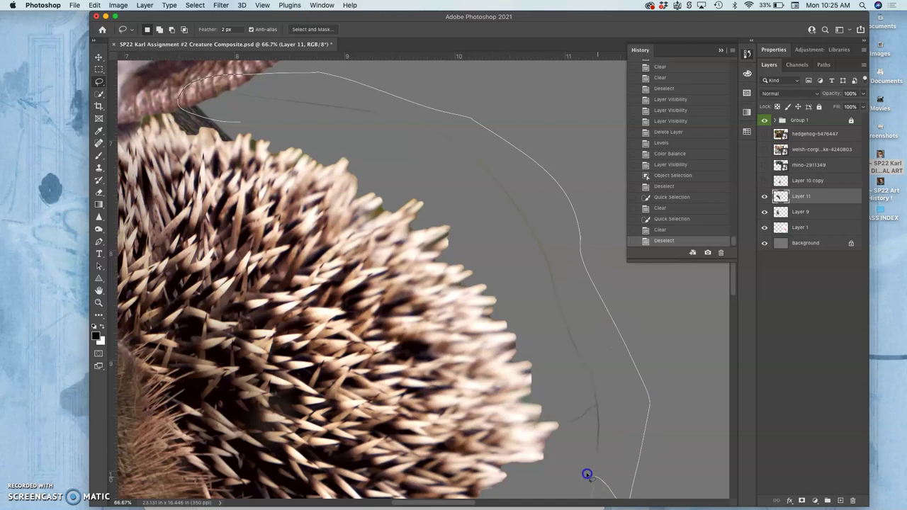
{"action": "left_click_drag", "start_coordinate": [549, 398], "coordinate": [519, 312]}
{"action": "left_click_drag", "start_coordinate": [449, 195], "coordinate": [339, 141]}
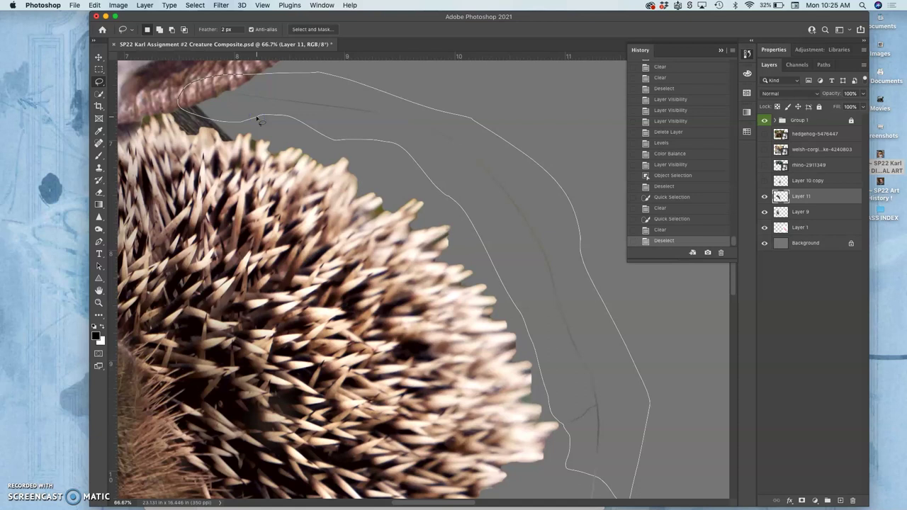
{"action": "left_click_drag", "start_coordinate": [260, 120], "coordinate": [259, 120]}
{"action": "key", "text": "Delete"}
{"action": "key", "text": "Delete"}
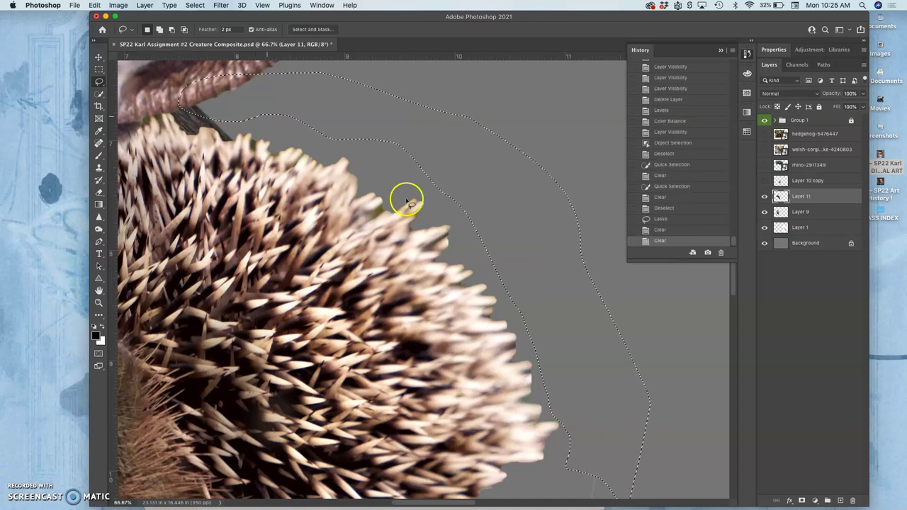
{"action": "key", "text": "super+d"}
Lasso and delete the faint line in front of the foot, then zoom out.
{"action": "scroll", "coordinate": [409, 205], "scroll_direction": "down", "scroll_amount": 5}
{"action": "scroll", "coordinate": [409, 206], "scroll_direction": "right", "scroll_amount": 1}
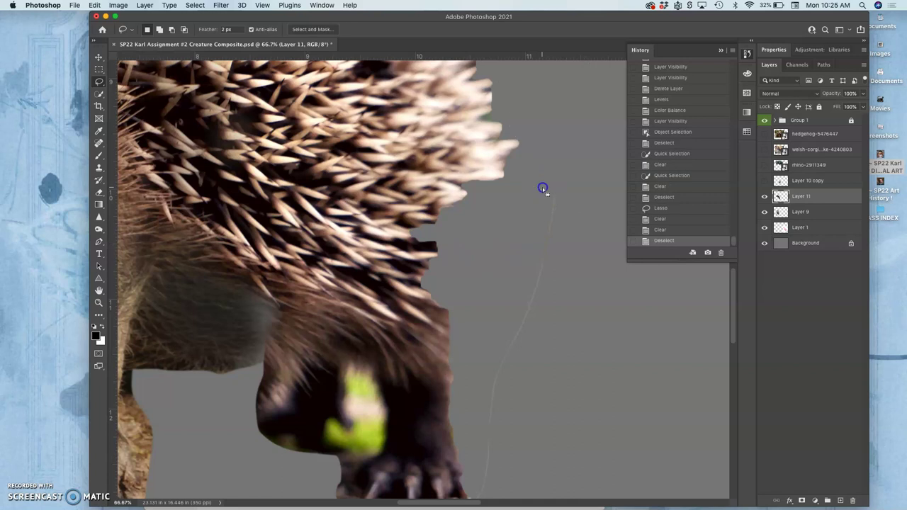
{"action": "mouse_move", "coordinate": [559, 206]}
{"action": "left_mouse_down"}
{"action": "mouse_move", "coordinate": [520, 203]}
{"action": "mouse_move", "coordinate": [473, 357]}
{"action": "mouse_move", "coordinate": [468, 416]}
{"action": "left_mouse_up"}
{"action": "mouse_move", "coordinate": [469, 497]}
{"action": "left_mouse_down"}
{"action": "mouse_move", "coordinate": [494, 508]}
{"action": "mouse_move", "coordinate": [537, 424]}
{"action": "mouse_move", "coordinate": [568, 325]}
{"action": "left_mouse_up"}
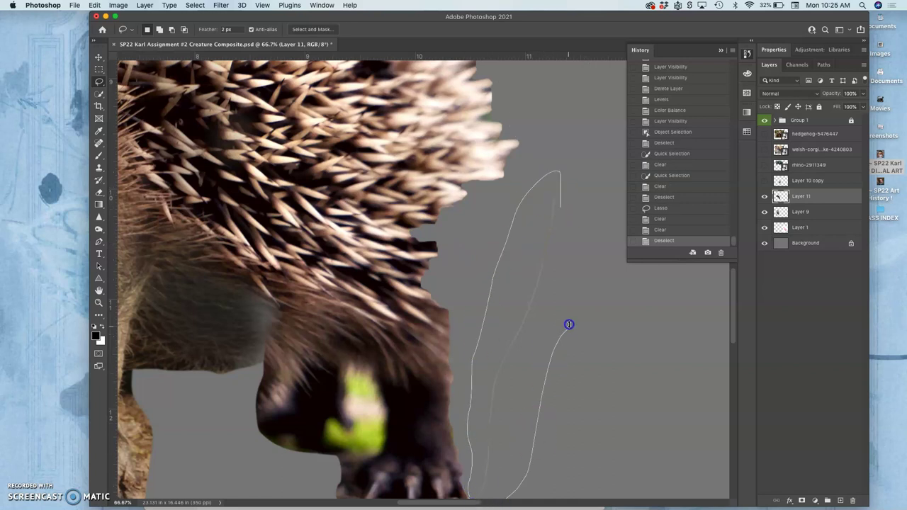
{"action": "left_click_drag", "start_coordinate": [567, 260], "coordinate": [568, 259]}
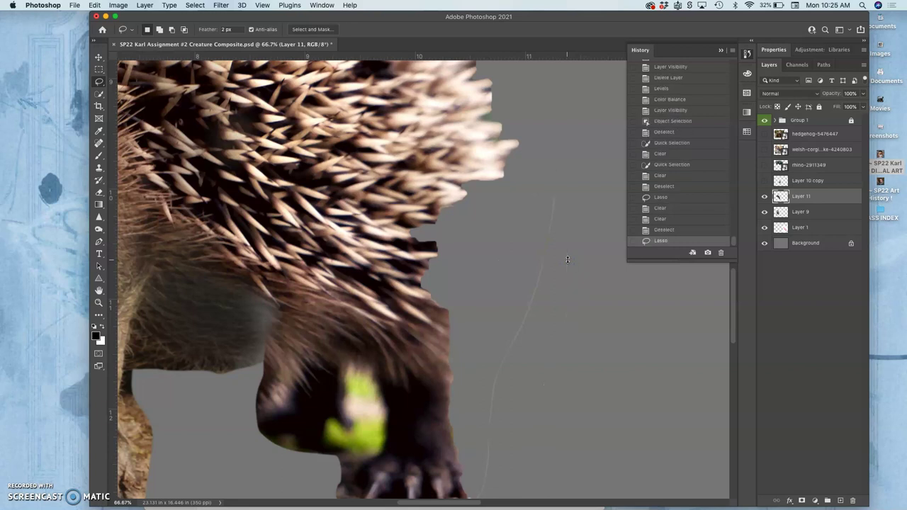
{"action": "key", "text": "BackSpace"}
{"action": "key", "text": "super+d"}
{"action": "key", "text": "super+minus"}
{"action": "key", "text": "super+minus"}
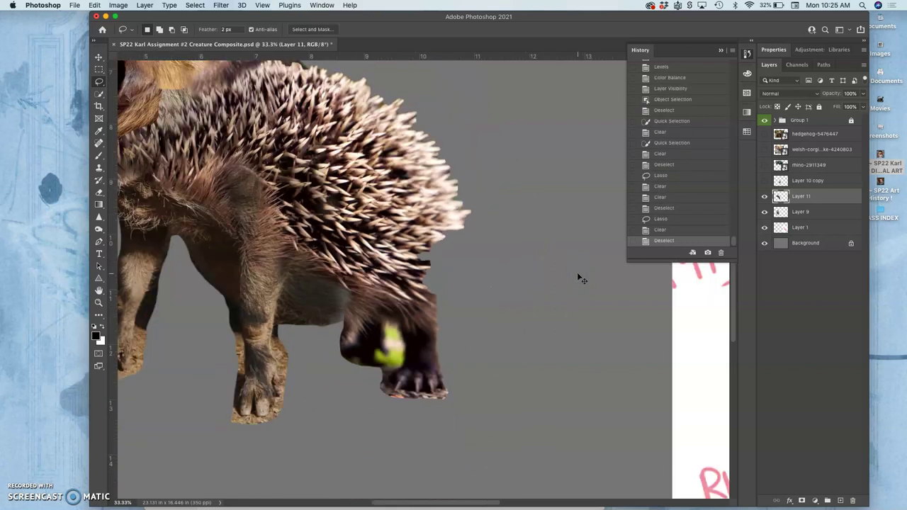
Make Layer 10 copy's mushroom cap visible, zoom out, and select that layer.
{"action": "left_click", "coordinate": [763, 180]}
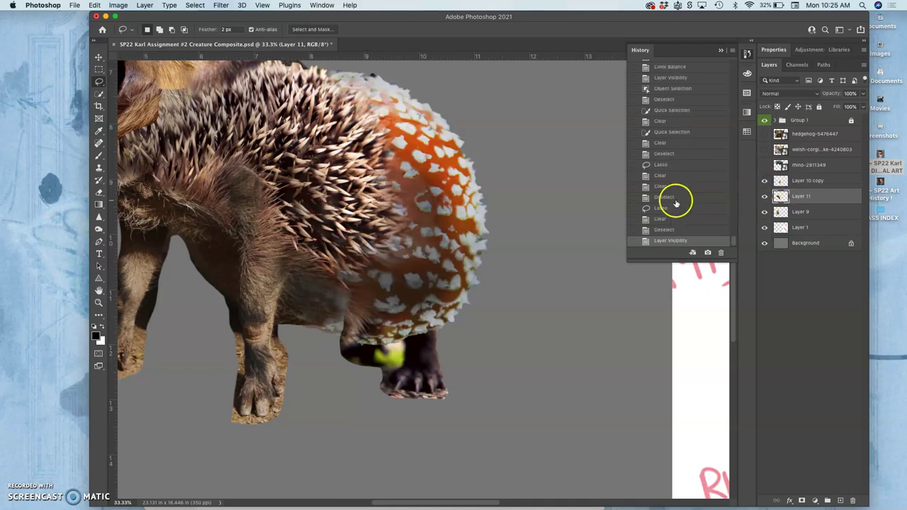
{"action": "key", "text": "super+minus"}
{"action": "key", "text": "super+minus"}
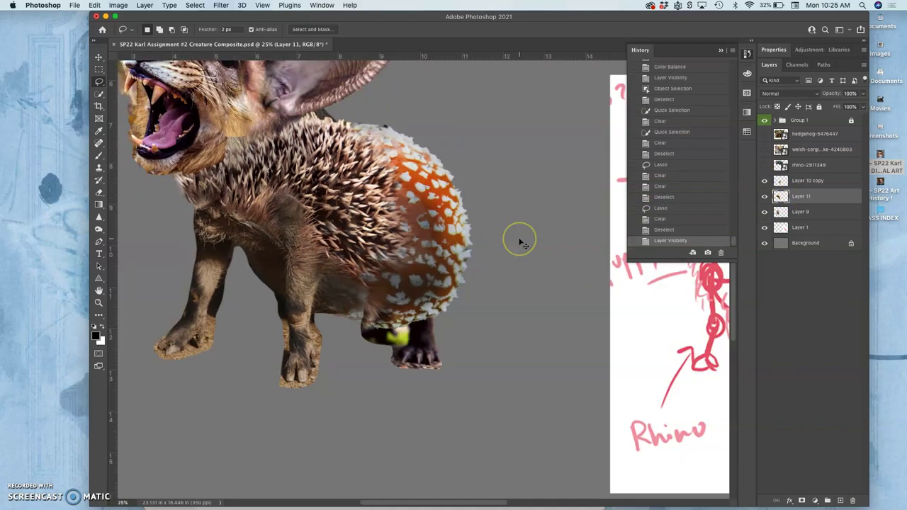
{"action": "scroll", "coordinate": [428, 251], "scroll_direction": "up", "scroll_amount": 2}
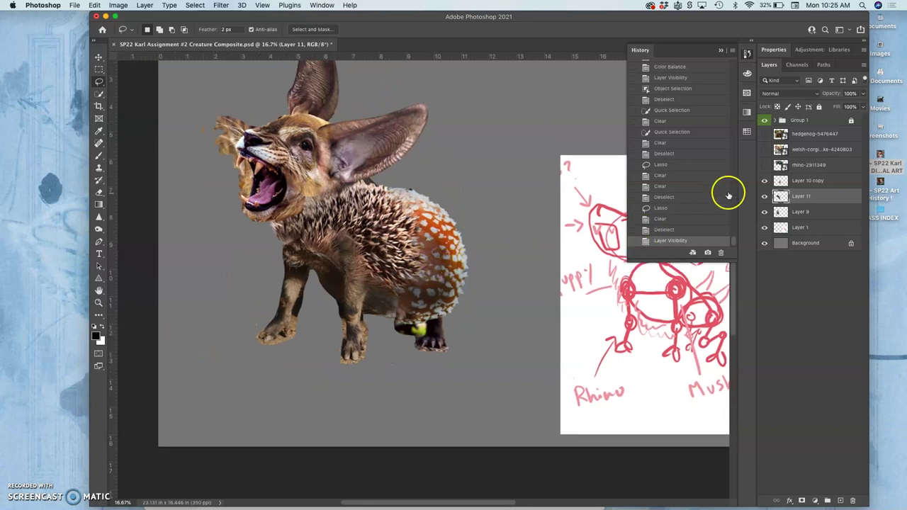
{"action": "left_click", "coordinate": [797, 181]}
Put the mushroom cap into Warp mode and pull its lower and upper areas toward the body.
{"action": "key", "text": "super+t"}
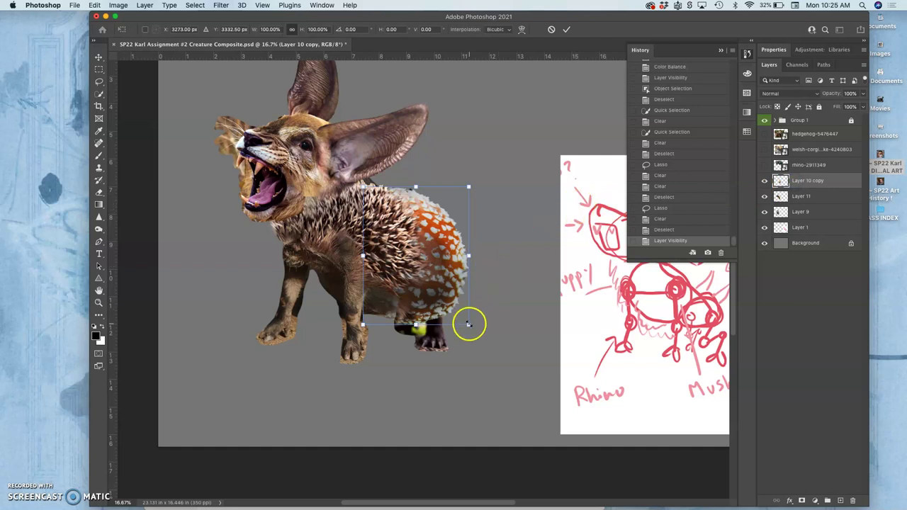
{"action": "right_click", "coordinate": [455, 305]}
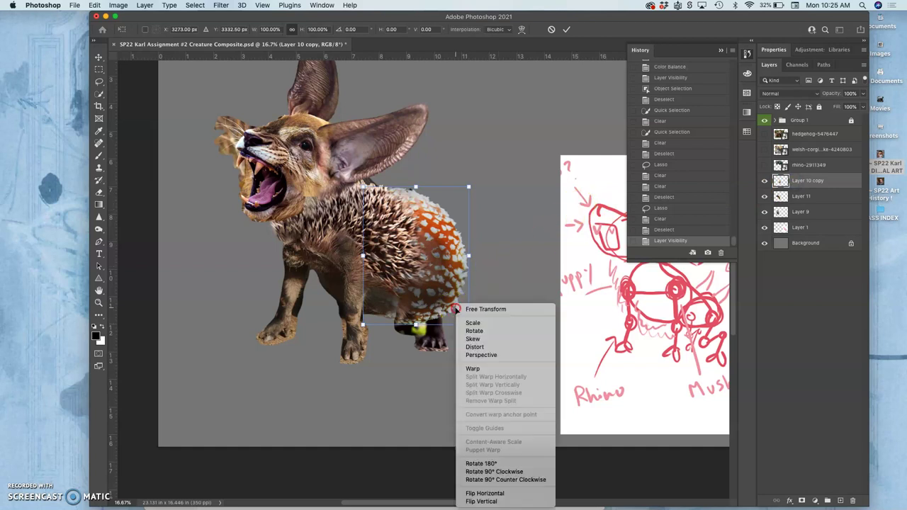
{"action": "left_click", "coordinate": [472, 369]}
{"action": "key", "text": "super+equal"}
{"action": "key", "text": "super+equal"}
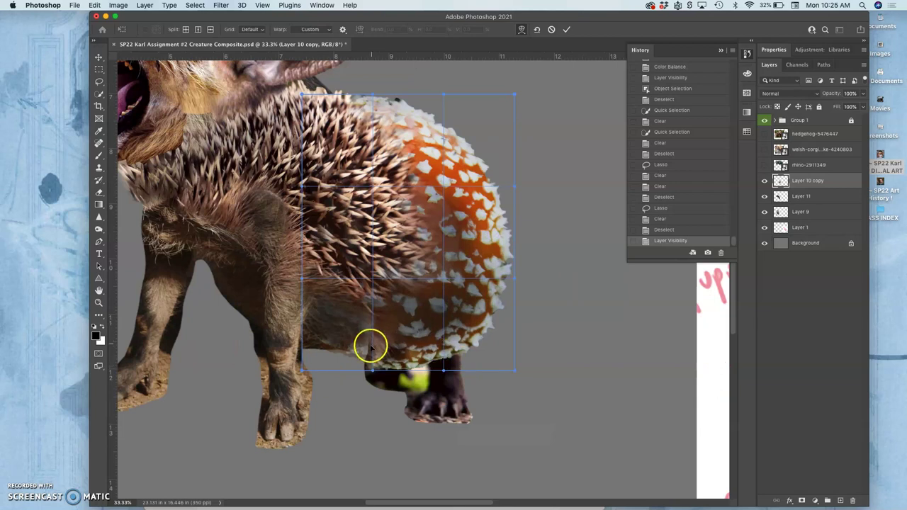
{"action": "left_click_drag", "start_coordinate": [370, 347], "coordinate": [361, 332]}
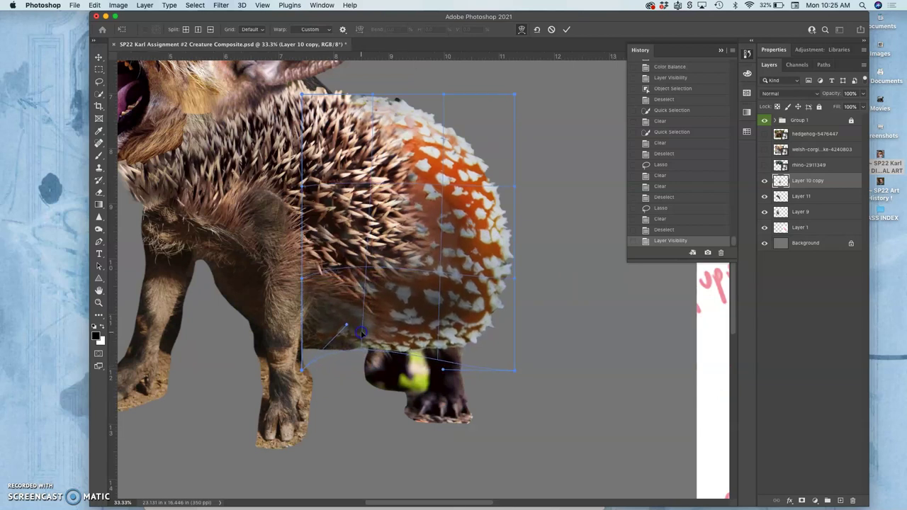
{"action": "mouse_move", "coordinate": [429, 143]}
{"action": "left_mouse_down"}
{"action": "mouse_move", "coordinate": [413, 148]}
{"action": "mouse_move", "coordinate": [422, 144]}
{"action": "left_mouse_up"}
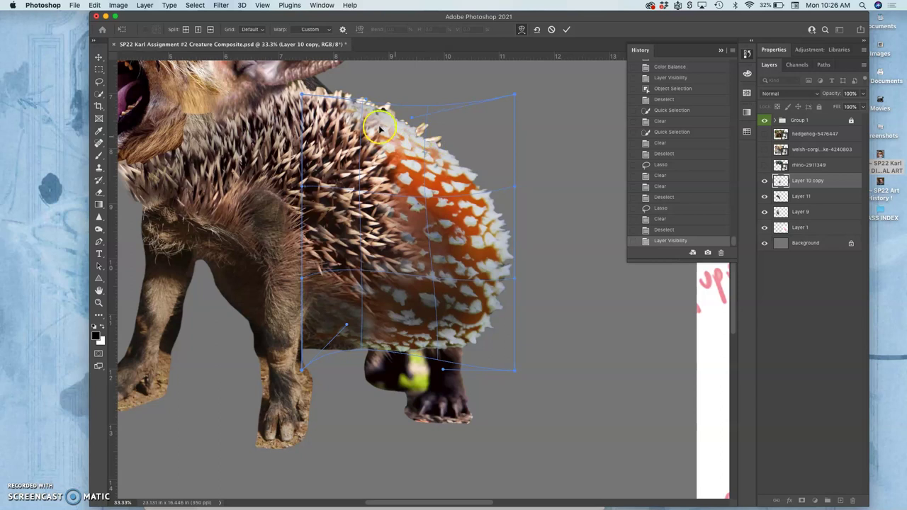
{"action": "mouse_move", "coordinate": [344, 117]}
{"action": "left_mouse_down"}
{"action": "mouse_move", "coordinate": [337, 113]}
{"action": "mouse_move", "coordinate": [344, 116]}
{"action": "left_mouse_up"}
Reshape the cap's upper back and right side to follow the rear body, then commit.
{"action": "left_click", "coordinate": [409, 144]}
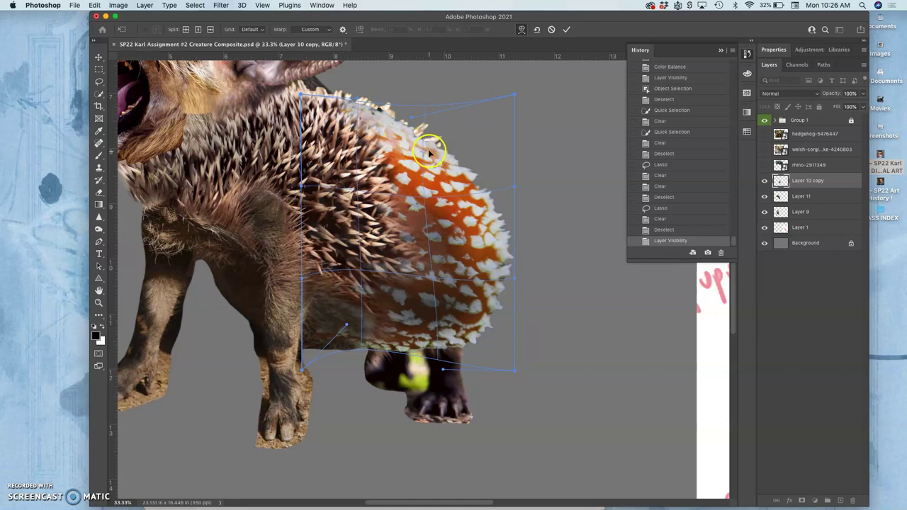
{"action": "left_click_drag", "start_coordinate": [430, 152], "coordinate": [443, 156]}
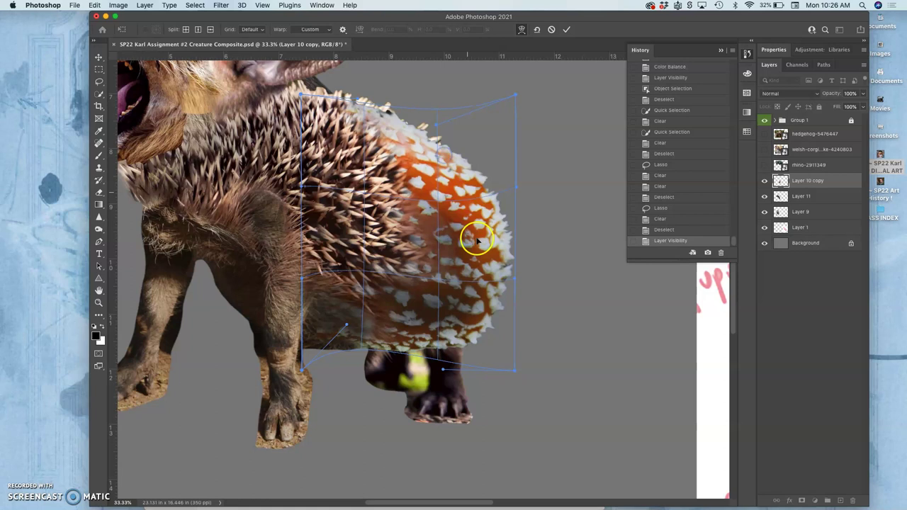
{"action": "left_click_drag", "start_coordinate": [484, 317], "coordinate": [454, 303]}
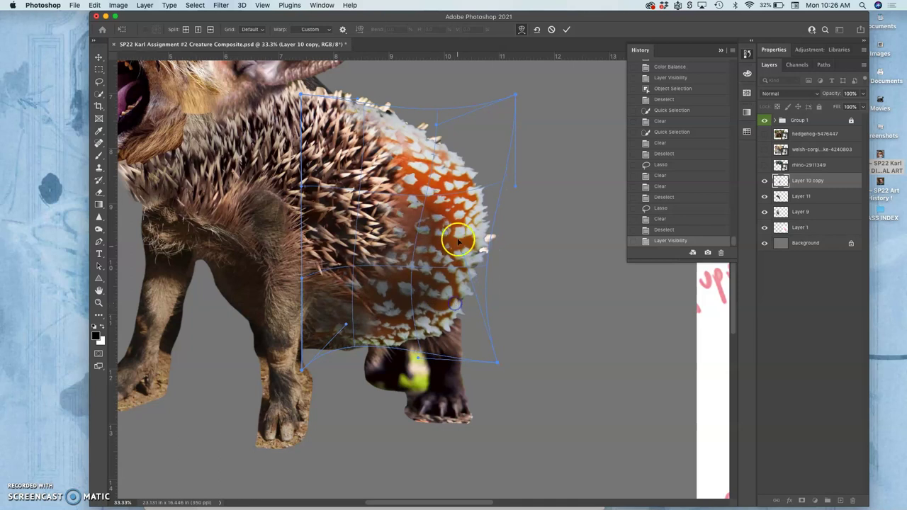
{"action": "left_click_drag", "start_coordinate": [456, 215], "coordinate": [451, 217]}
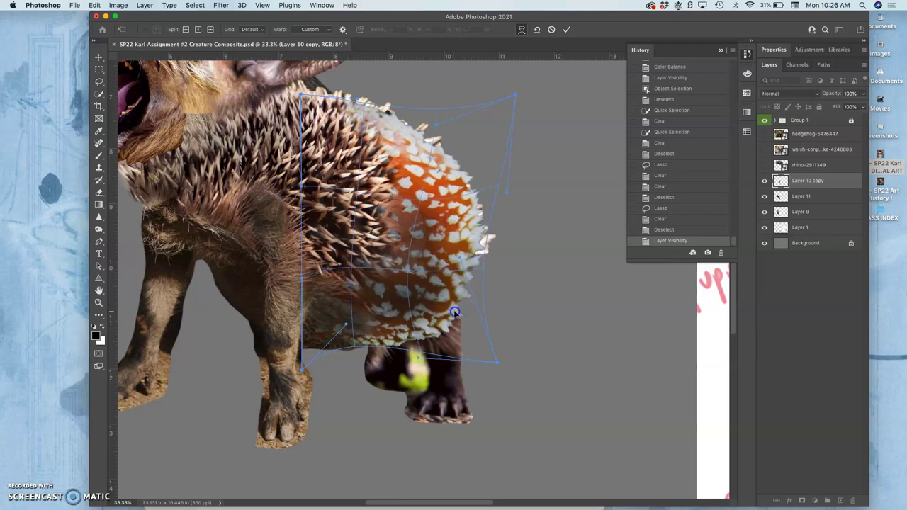
{"action": "left_click_drag", "start_coordinate": [454, 312], "coordinate": [457, 313]}
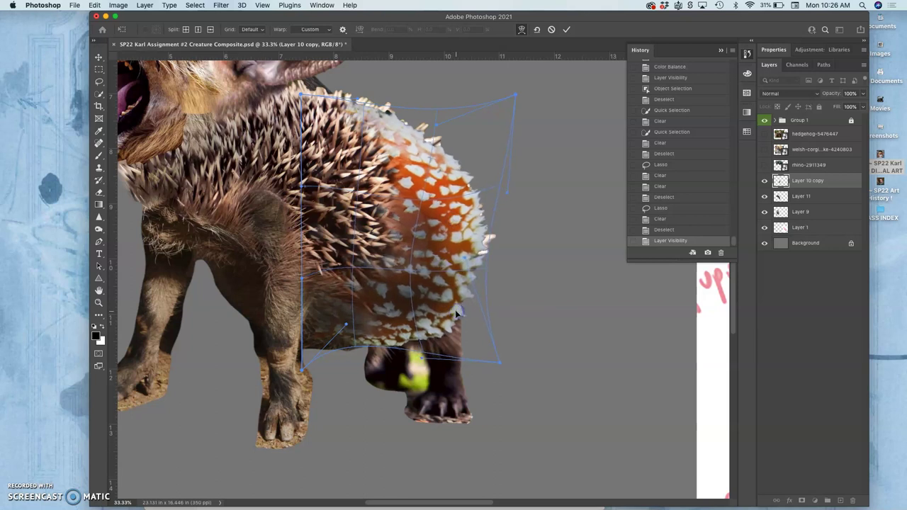
{"action": "left_click", "coordinate": [452, 274]}
{"action": "key", "text": "Return"}
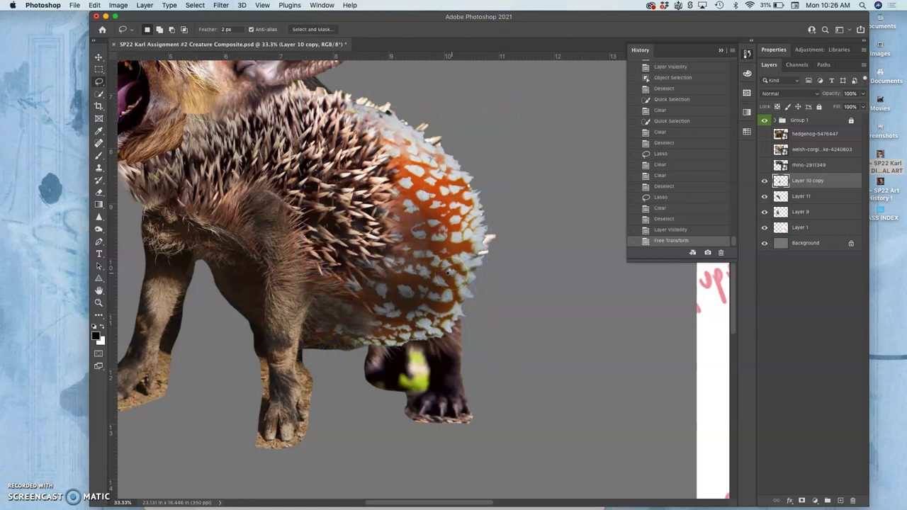
Apply Levels to the mushroom cap with input values 0 / 0.85 / 237.
{"action": "left_click", "coordinate": [119, 5]}
{"action": "left_click", "coordinate": [512, 166]}
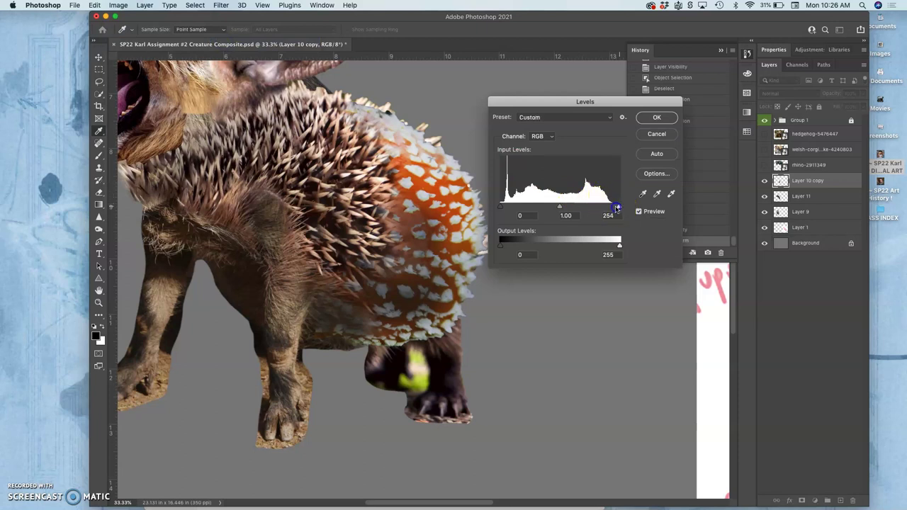
{"action": "left_click_drag", "start_coordinate": [617, 207], "coordinate": [611, 208]}
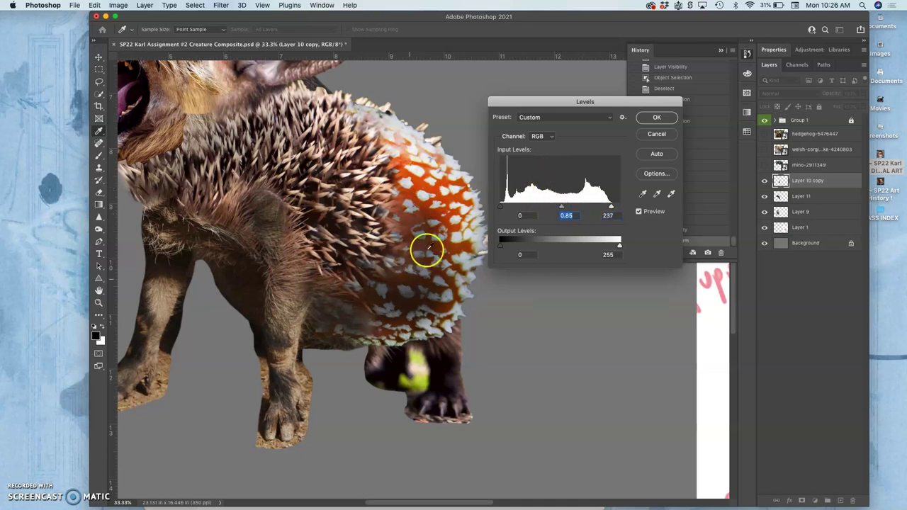
{"action": "left_click", "coordinate": [654, 117]}
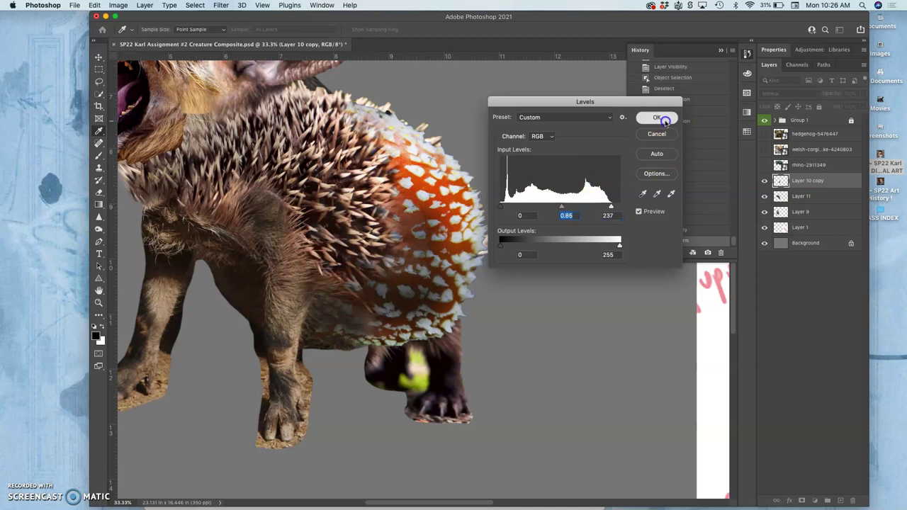
Apply Color Balance to the cap, shifting midtones, highlights and shadows (-6/0/+9) toward cyan-blue.
{"action": "left_click", "coordinate": [122, 6]}
{"action": "mouse_move", "coordinate": [134, 31]}
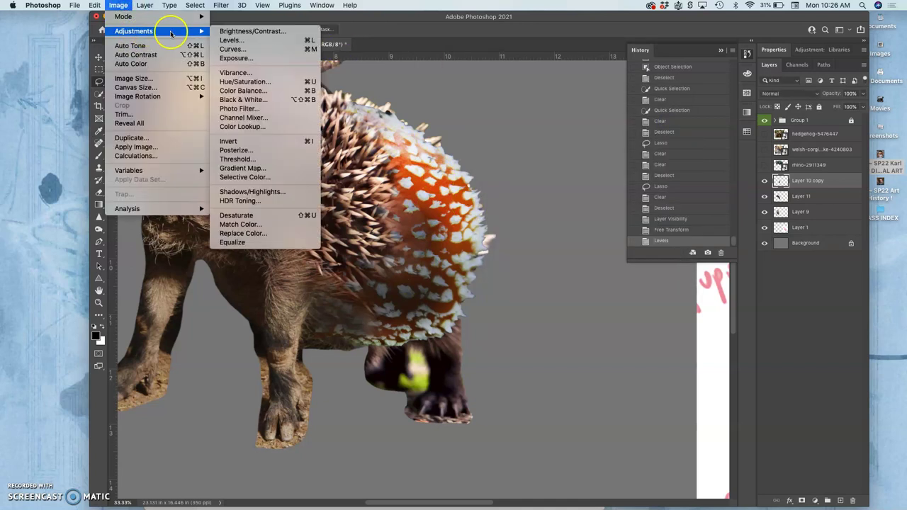
{"action": "left_click", "coordinate": [230, 92]}
{"action": "left_click_drag", "start_coordinate": [577, 193], "coordinate": [577, 196]}
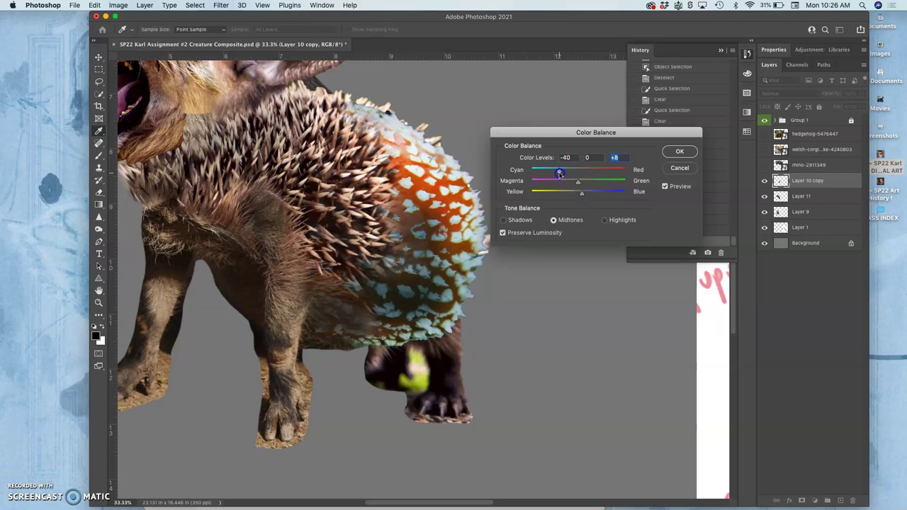
{"action": "left_click", "coordinate": [606, 220]}
{"action": "left_click_drag", "start_coordinate": [573, 174], "coordinate": [577, 174]}
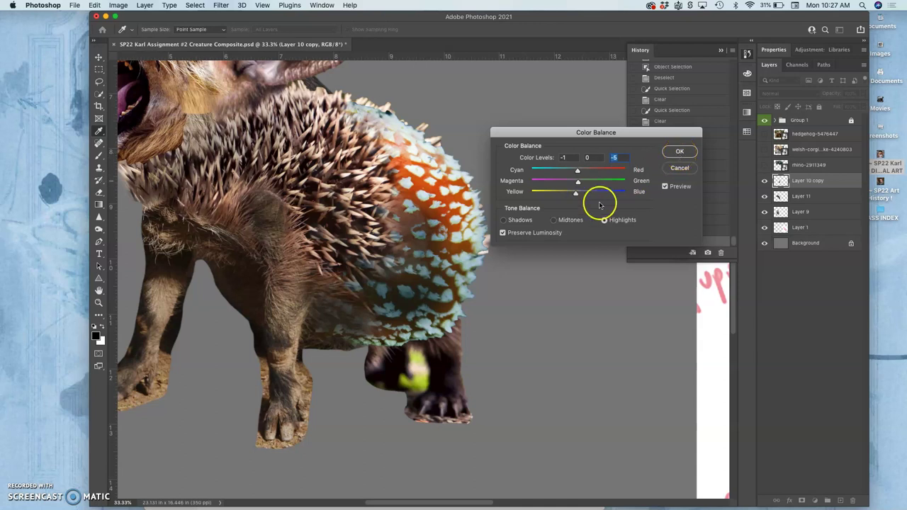
{"action": "left_click", "coordinate": [505, 220]}
{"action": "left_click_drag", "start_coordinate": [578, 172], "coordinate": [578, 173]}
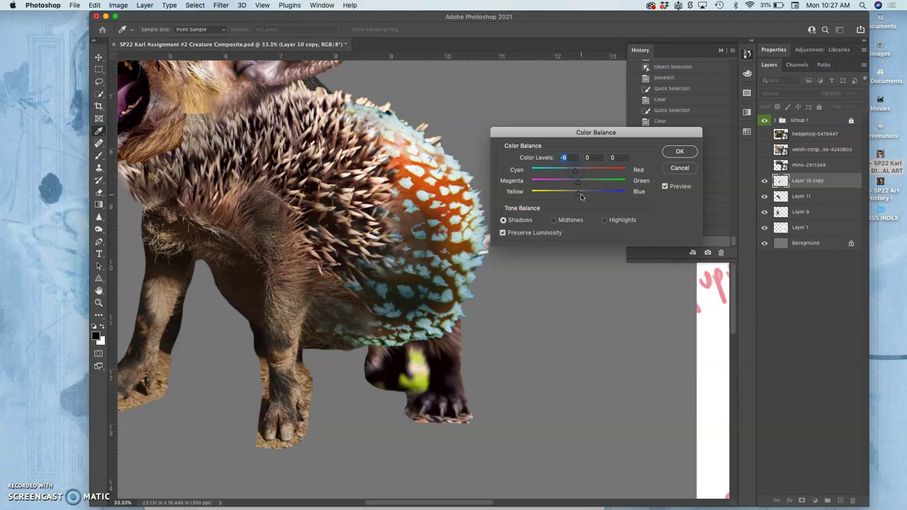
{"action": "left_click_drag", "start_coordinate": [583, 195], "coordinate": [581, 195]}
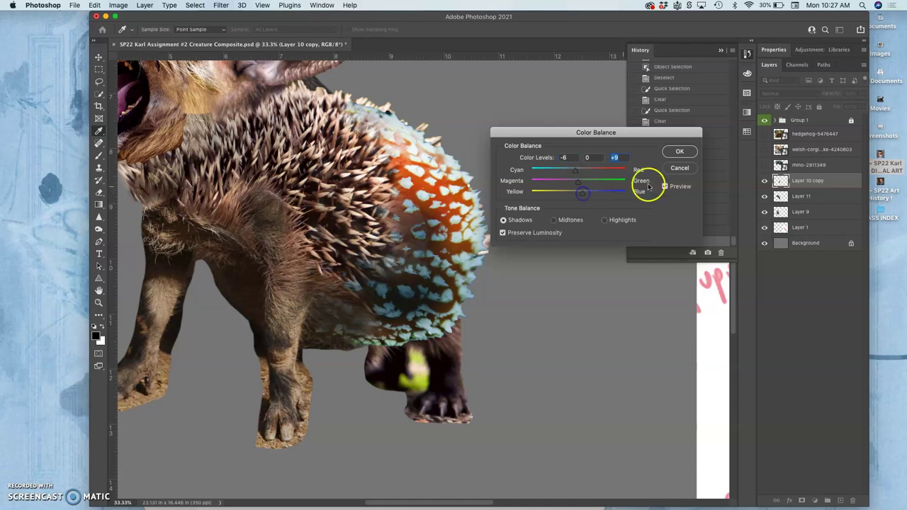
{"action": "left_click", "coordinate": [679, 151]}
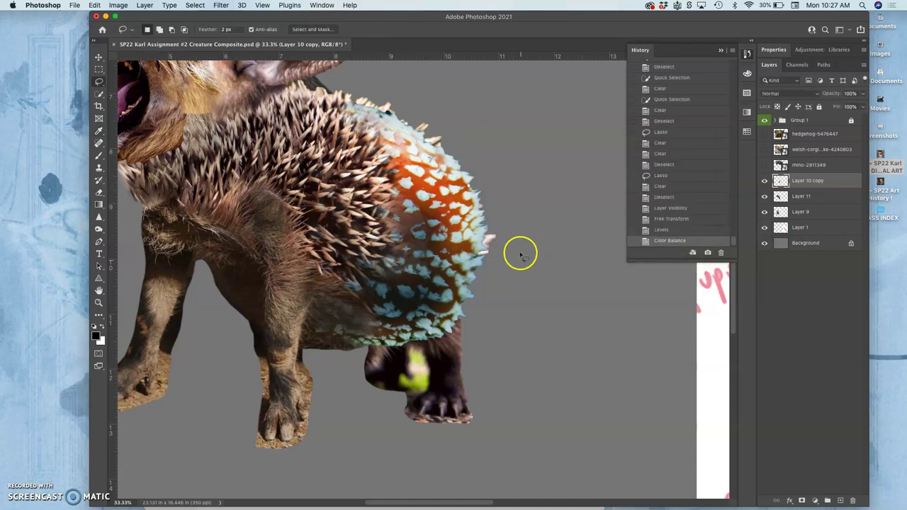
Dodge the spines along the creature's back and the cap's lower edge.
{"action": "scroll", "coordinate": [397, 312], "scroll_direction": "left", "scroll_amount": 5}
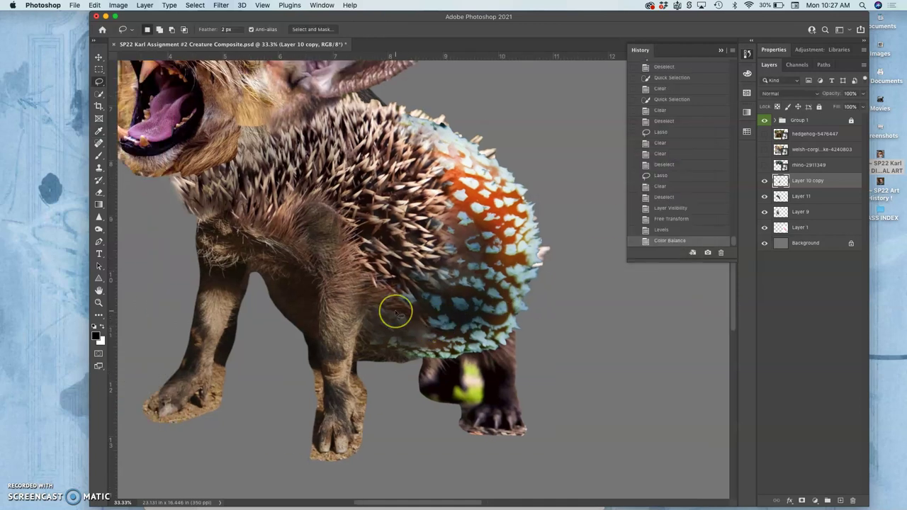
{"action": "scroll", "coordinate": [397, 312], "scroll_direction": "up", "scroll_amount": 3}
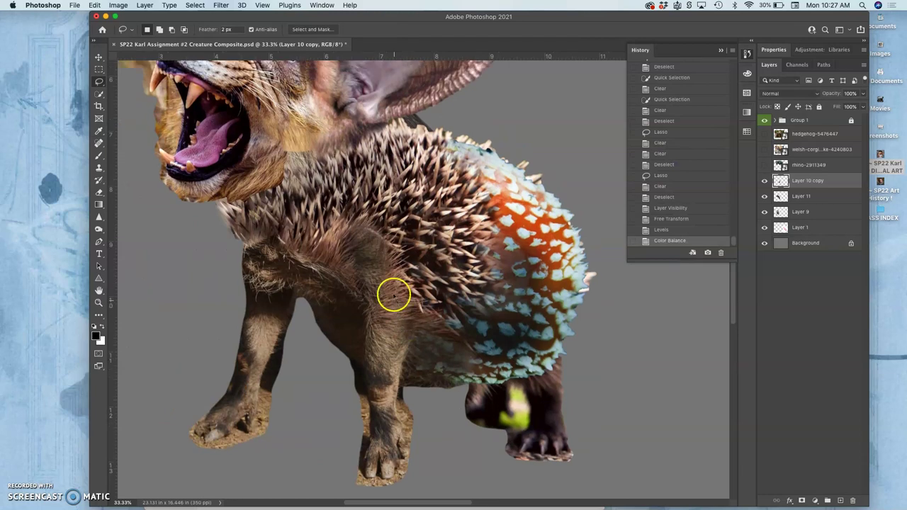
{"action": "scroll", "coordinate": [390, 229], "scroll_direction": "right", "scroll_amount": 4}
{"action": "scroll", "coordinate": [391, 228], "scroll_direction": "down", "scroll_amount": 2}
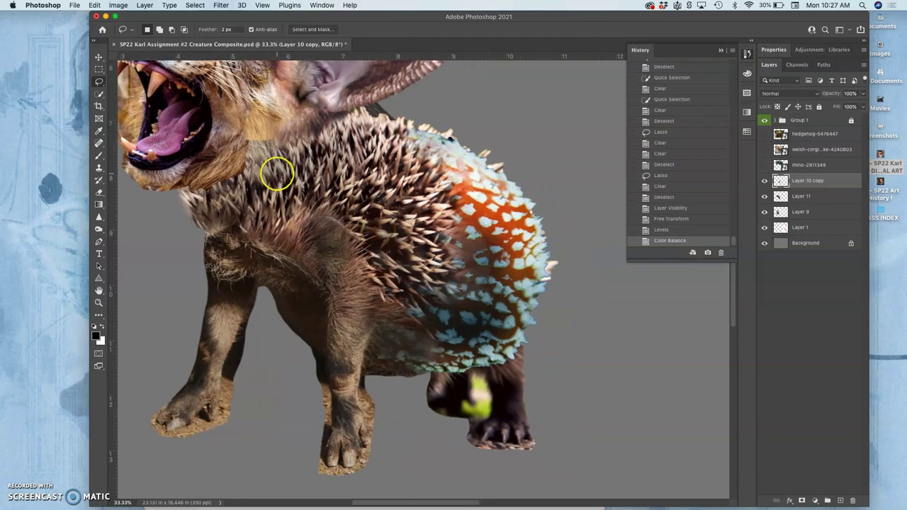
{"action": "left_click", "coordinate": [99, 228]}
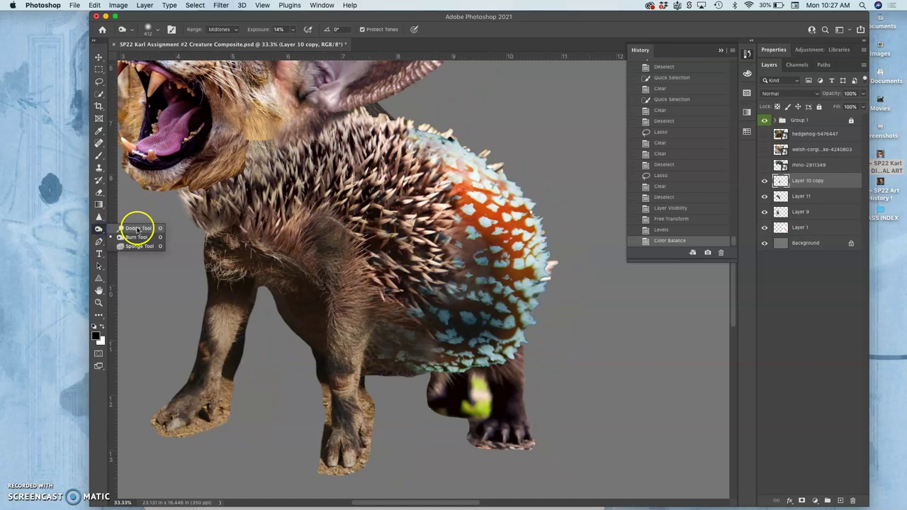
{"action": "left_click", "coordinate": [137, 236]}
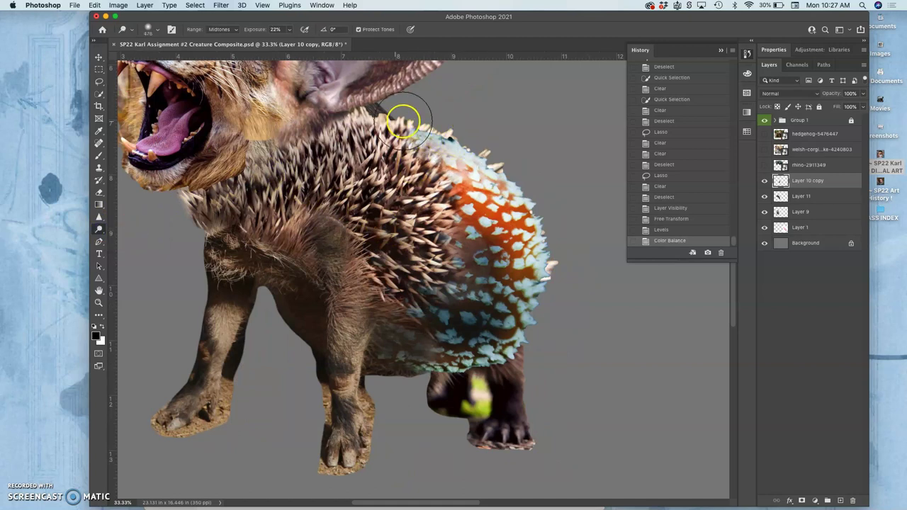
{"action": "mouse_move", "coordinate": [402, 122]}
{"action": "left_mouse_down"}
{"action": "mouse_move", "coordinate": [510, 165]}
{"action": "mouse_move", "coordinate": [541, 206]}
{"action": "mouse_move", "coordinate": [564, 274]}
{"action": "mouse_move", "coordinate": [540, 206]}
{"action": "mouse_move", "coordinate": [554, 222]}
{"action": "mouse_move", "coordinate": [560, 279]}
{"action": "left_mouse_up"}
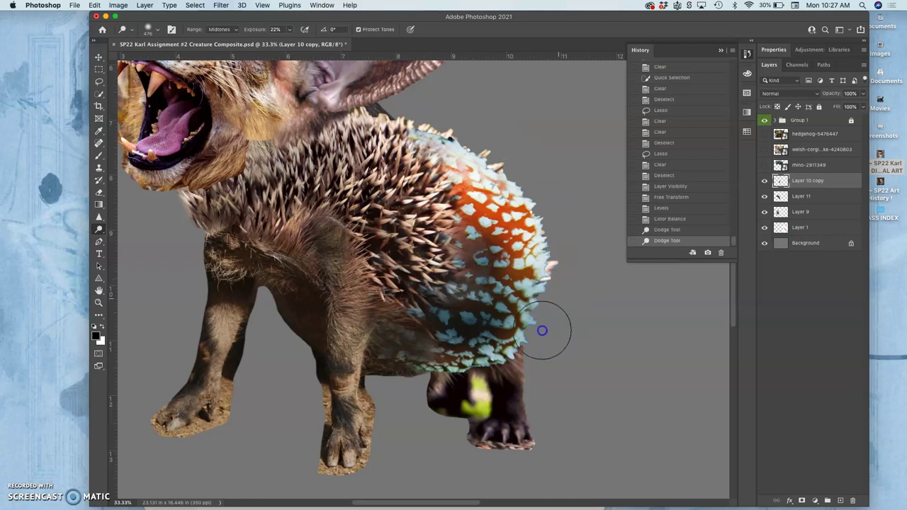
{"action": "mouse_move", "coordinate": [542, 330]}
{"action": "left_mouse_down"}
{"action": "mouse_move", "coordinate": [558, 284]}
{"action": "mouse_move", "coordinate": [429, 270]}
{"action": "mouse_move", "coordinate": [409, 251]}
{"action": "left_mouse_up"}
Lighten the scales on the lower cap, then undo that last dodge stroke.
{"action": "scroll", "coordinate": [407, 253], "scroll_direction": "up", "scroll_amount": 1}
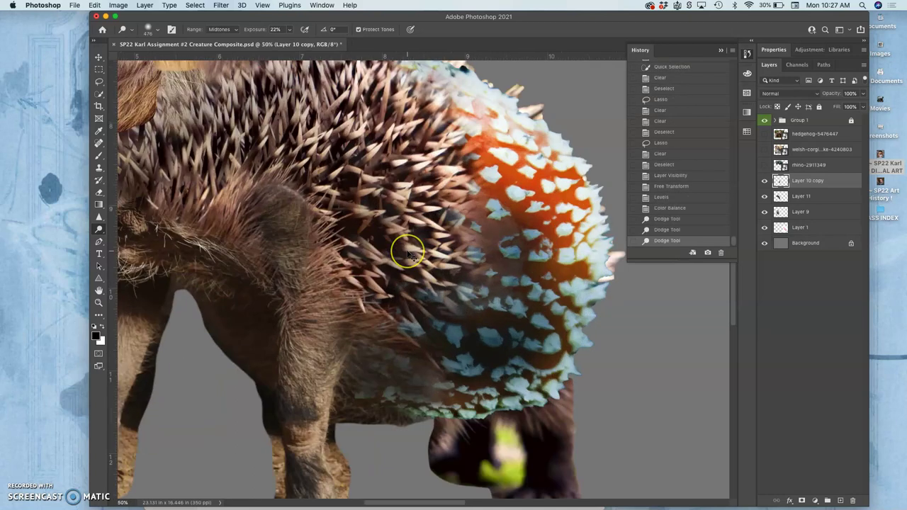
{"action": "scroll", "coordinate": [409, 253], "scroll_direction": "up", "scroll_amount": 1}
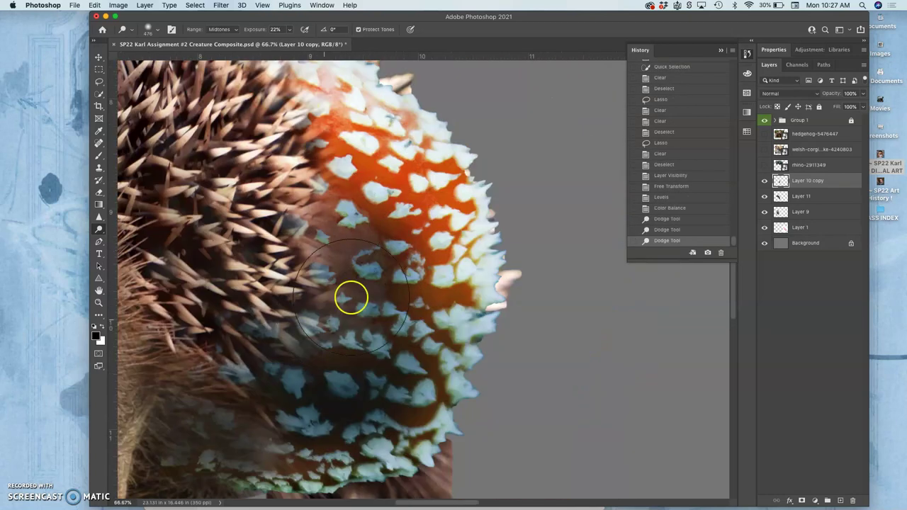
{"action": "mouse_move", "coordinate": [352, 298]}
{"action": "left_mouse_down"}
{"action": "mouse_move", "coordinate": [304, 281]}
{"action": "mouse_move", "coordinate": [344, 253]}
{"action": "mouse_move", "coordinate": [393, 262]}
{"action": "left_mouse_up"}
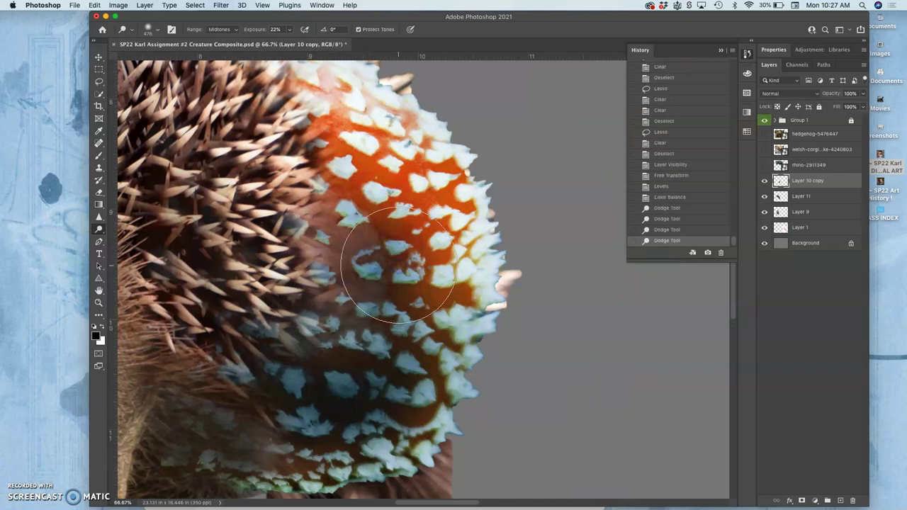
{"action": "key", "text": "super+z"}
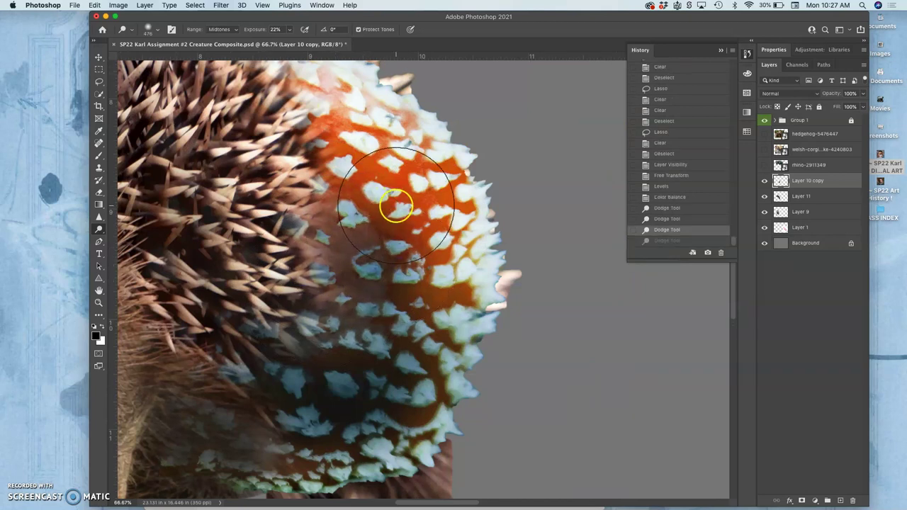
{"action": "scroll", "coordinate": [397, 207], "scroll_direction": "up", "scroll_amount": 3}
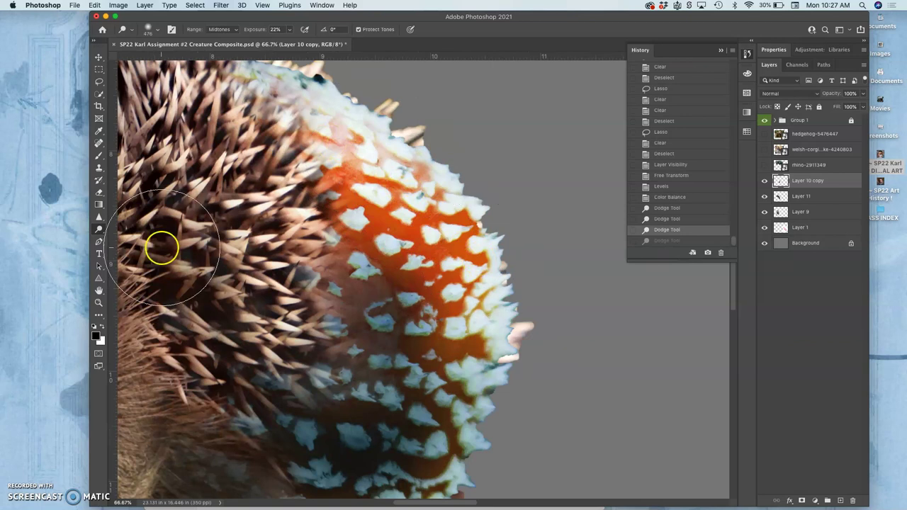
Sharpen the cap's spiky edge and blue-spotted area at 39% strength.
{"action": "left_click", "coordinate": [99, 221]}
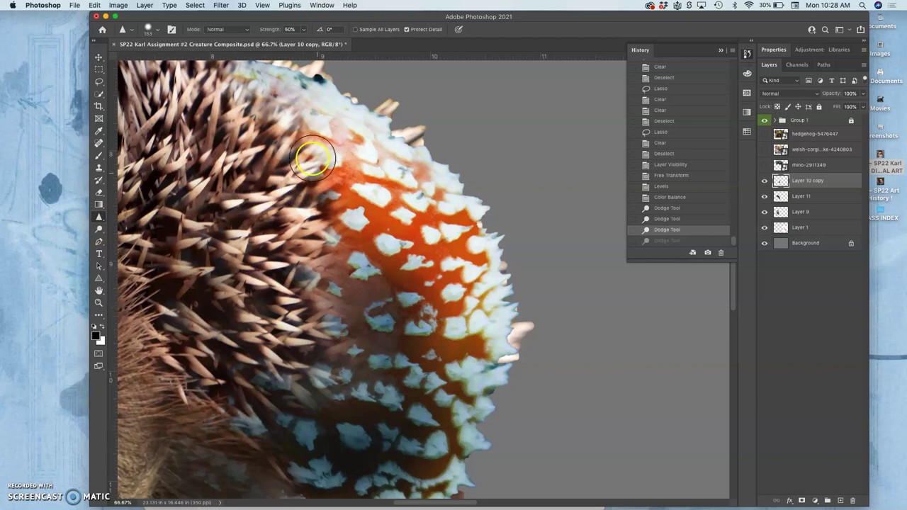
{"action": "left_click", "coordinate": [304, 30]}
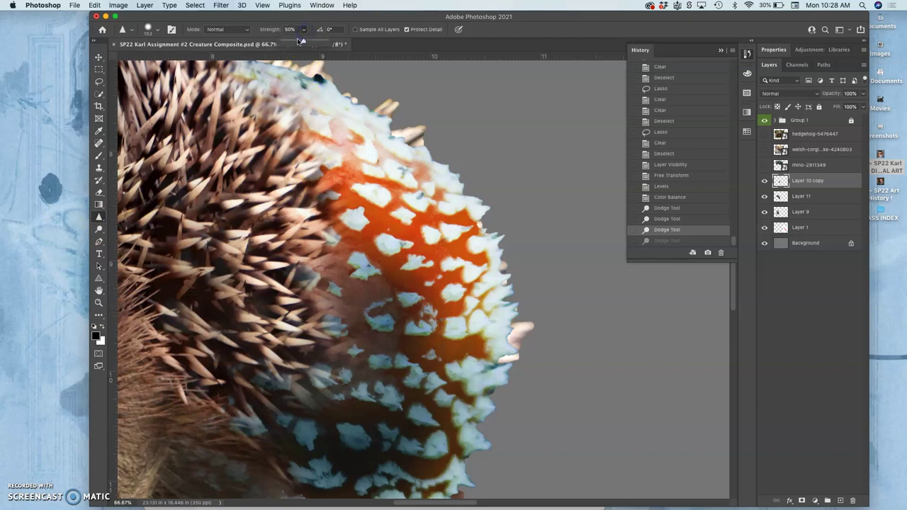
{"action": "mouse_move", "coordinate": [297, 40]}
{"action": "left_mouse_down"}
{"action": "mouse_move", "coordinate": [233, 45]}
{"action": "mouse_move", "coordinate": [298, 43]}
{"action": "left_mouse_up"}
{"action": "mouse_move", "coordinate": [393, 141]}
{"action": "left_mouse_down"}
{"action": "mouse_move", "coordinate": [283, 77]}
{"action": "mouse_move", "coordinate": [371, 105]}
{"action": "mouse_move", "coordinate": [385, 126]}
{"action": "left_mouse_up"}
{"action": "mouse_move", "coordinate": [460, 189]}
{"action": "left_mouse_down"}
{"action": "mouse_move", "coordinate": [457, 178]}
{"action": "mouse_move", "coordinate": [503, 329]}
{"action": "mouse_move", "coordinate": [503, 378]}
{"action": "mouse_move", "coordinate": [501, 362]}
{"action": "left_mouse_up"}
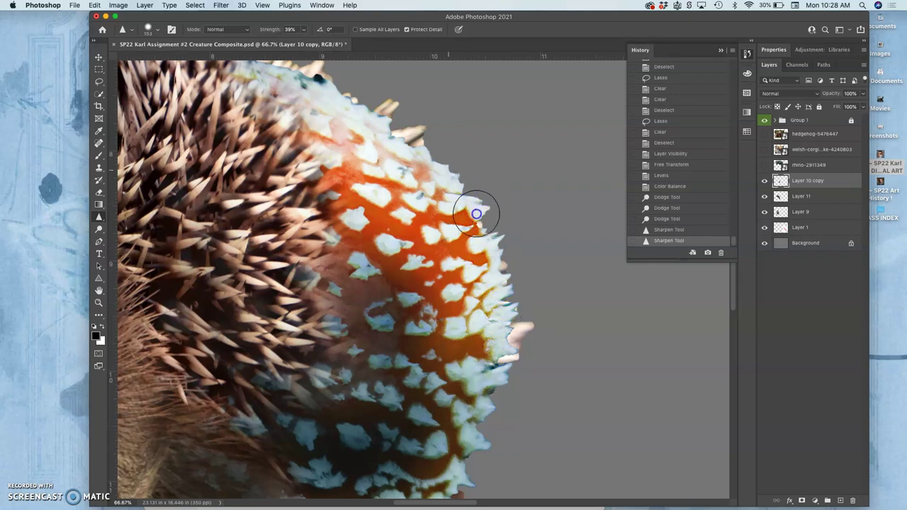
{"action": "mouse_move", "coordinate": [409, 149]}
{"action": "left_mouse_down"}
{"action": "mouse_move", "coordinate": [361, 105]}
{"action": "mouse_move", "coordinate": [270, 80]}
{"action": "mouse_move", "coordinate": [340, 102]}
{"action": "mouse_move", "coordinate": [377, 101]}
{"action": "mouse_move", "coordinate": [425, 135]}
{"action": "mouse_move", "coordinate": [442, 159]}
{"action": "mouse_move", "coordinate": [331, 147]}
{"action": "mouse_move", "coordinate": [337, 140]}
{"action": "mouse_move", "coordinate": [288, 117]}
{"action": "mouse_move", "coordinate": [335, 120]}
{"action": "mouse_move", "coordinate": [417, 195]}
{"action": "mouse_move", "coordinate": [451, 253]}
{"action": "mouse_move", "coordinate": [459, 286]}
{"action": "left_mouse_up"}
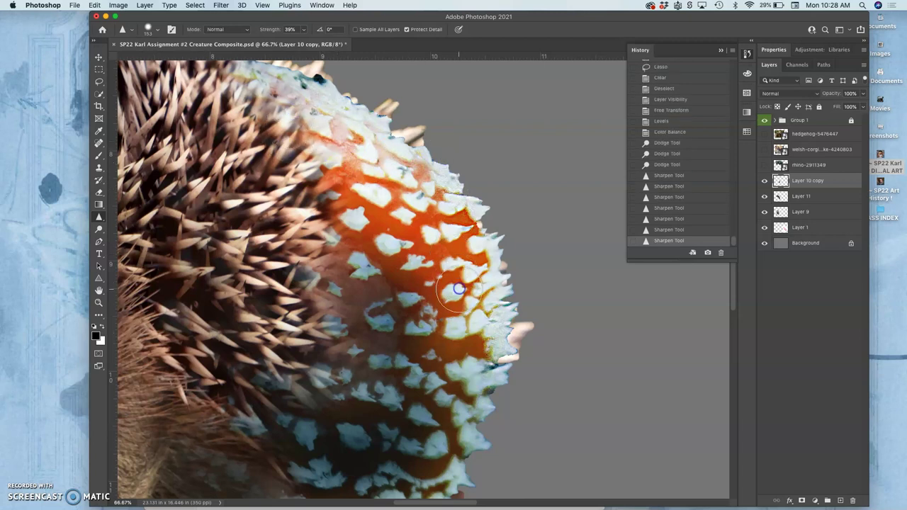
{"action": "scroll", "coordinate": [499, 295], "scroll_direction": "down", "scroll_amount": 3}
{"action": "scroll", "coordinate": [499, 294], "scroll_direction": "left", "scroll_amount": 2}
{"action": "mouse_move", "coordinate": [522, 323]}
{"action": "left_mouse_down"}
{"action": "mouse_move", "coordinate": [482, 385]}
{"action": "mouse_move", "coordinate": [497, 350]}
{"action": "mouse_move", "coordinate": [470, 350]}
{"action": "mouse_move", "coordinate": [458, 321]}
{"action": "mouse_move", "coordinate": [368, 315]}
{"action": "mouse_move", "coordinate": [409, 281]}
{"action": "mouse_move", "coordinate": [384, 292]}
{"action": "mouse_move", "coordinate": [396, 289]}
{"action": "mouse_move", "coordinate": [372, 314]}
{"action": "mouse_move", "coordinate": [420, 388]}
{"action": "mouse_move", "coordinate": [414, 396]}
{"action": "mouse_move", "coordinate": [462, 378]}
{"action": "mouse_move", "coordinate": [482, 394]}
{"action": "left_mouse_up"}
Sharpen the blue spots up close, then revert that stroke in History.
{"action": "key", "text": "super+equal"}
{"action": "key", "text": "super+equal"}
{"action": "key", "text": "super+equal"}
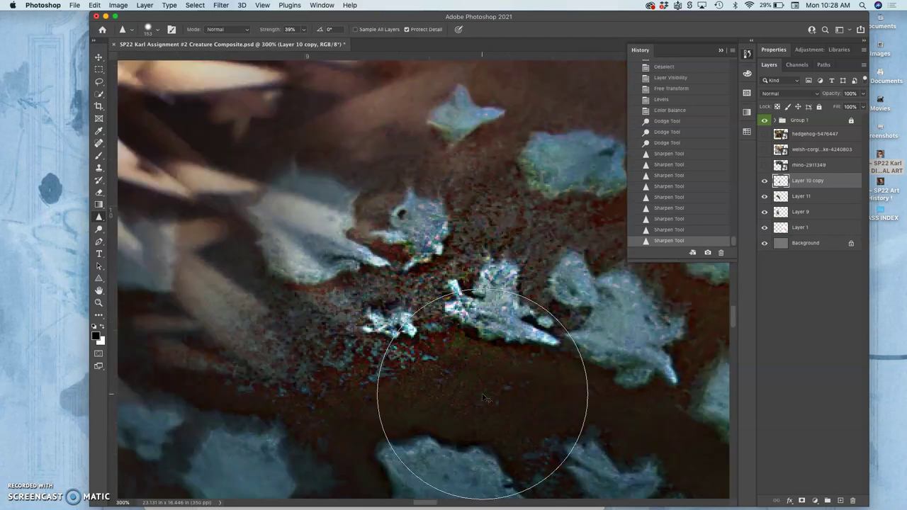
{"action": "left_click", "coordinate": [535, 365]}
{"action": "mouse_move", "coordinate": [535, 365]}
{"action": "left_mouse_down"}
{"action": "mouse_move", "coordinate": [494, 427]}
{"action": "mouse_move", "coordinate": [537, 447]}
{"action": "left_mouse_up"}
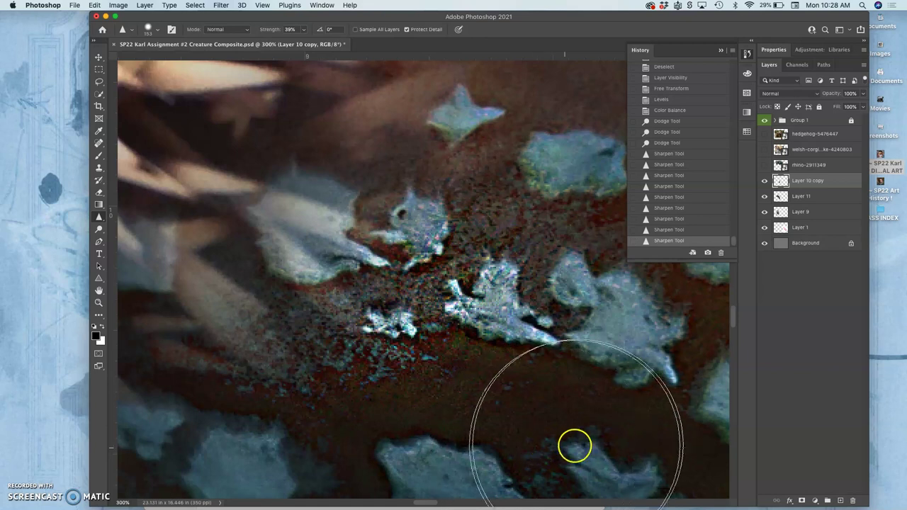
{"action": "left_click", "coordinate": [670, 229]}
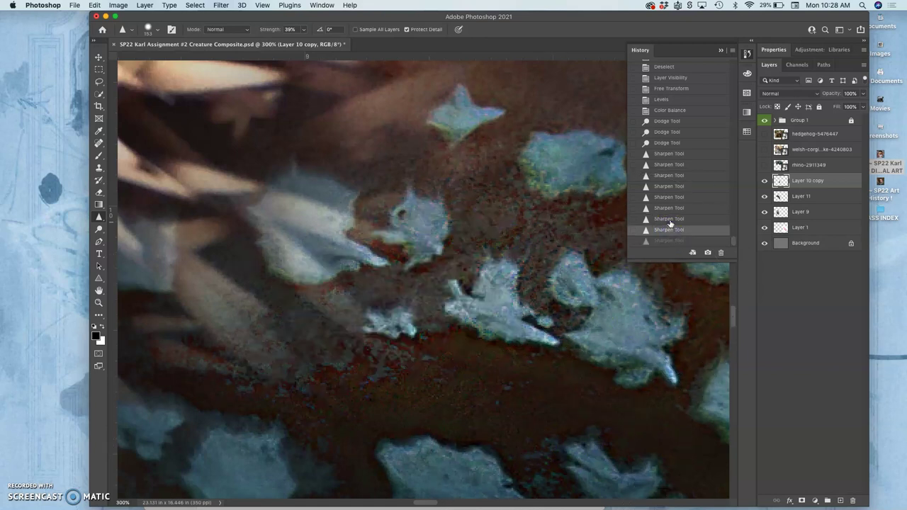
{"action": "left_click", "coordinate": [518, 293]}
Resharpen the top of the orange patch and zoom out to the whole creature.
{"action": "key", "text": "super+minus"}
{"action": "key", "text": "super+minus"}
{"action": "key", "text": "super+minus"}
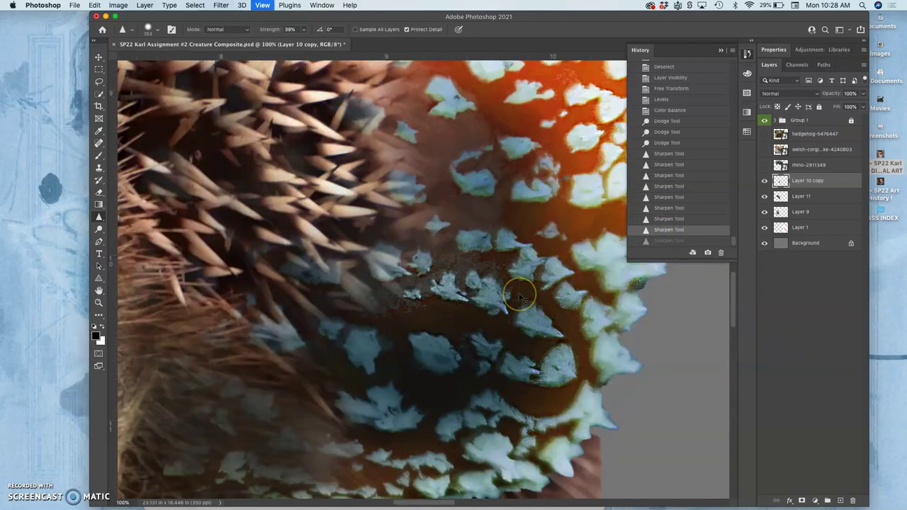
{"action": "key", "text": "super+minus"}
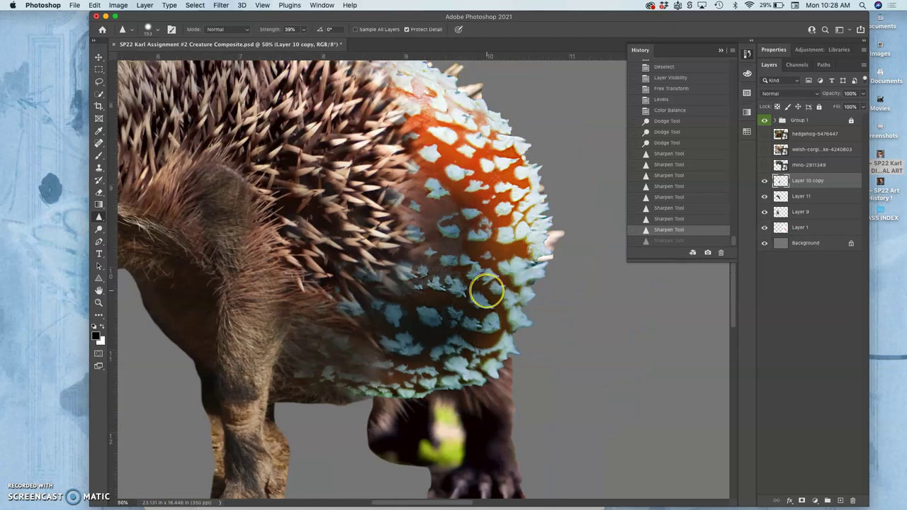
{"action": "scroll", "coordinate": [486, 290], "scroll_direction": "up", "scroll_amount": 3}
{"action": "scroll", "coordinate": [486, 291], "scroll_direction": "left", "scroll_amount": 2}
{"action": "scroll", "coordinate": [486, 291], "scroll_direction": "up", "scroll_amount": 2}
{"action": "mouse_move", "coordinate": [454, 146]}
{"action": "left_mouse_down"}
{"action": "mouse_move", "coordinate": [453, 157]}
{"action": "mouse_move", "coordinate": [496, 155]}
{"action": "left_mouse_up"}
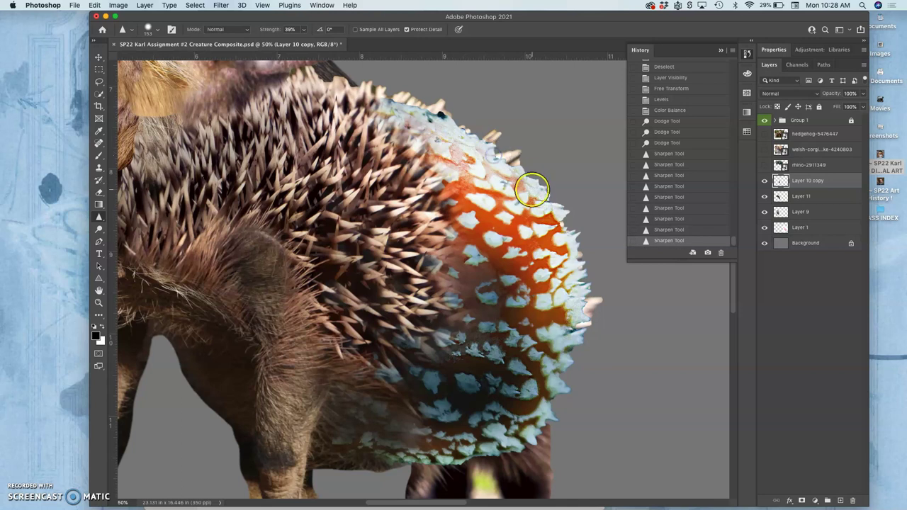
{"action": "key", "text": "super+minus"}
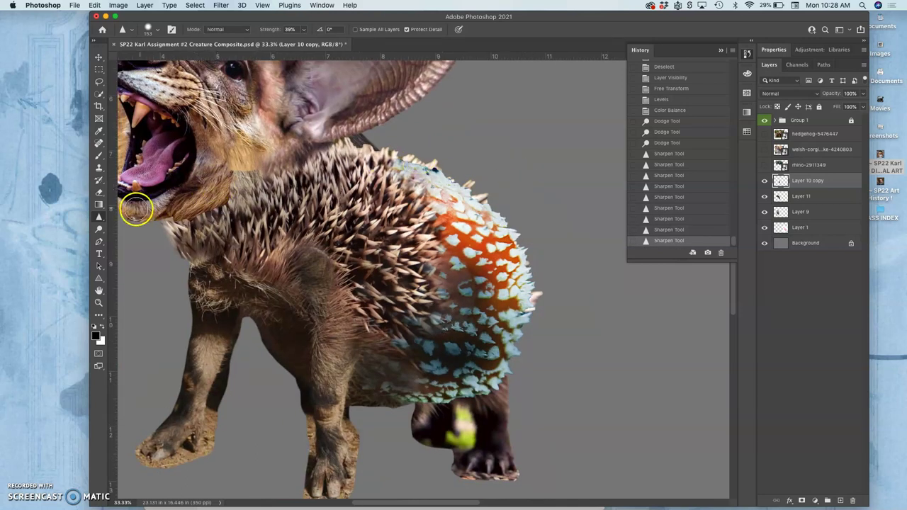
Soften the fur where head meets body with the Blur tool.
{"action": "left_click", "coordinate": [100, 221]}
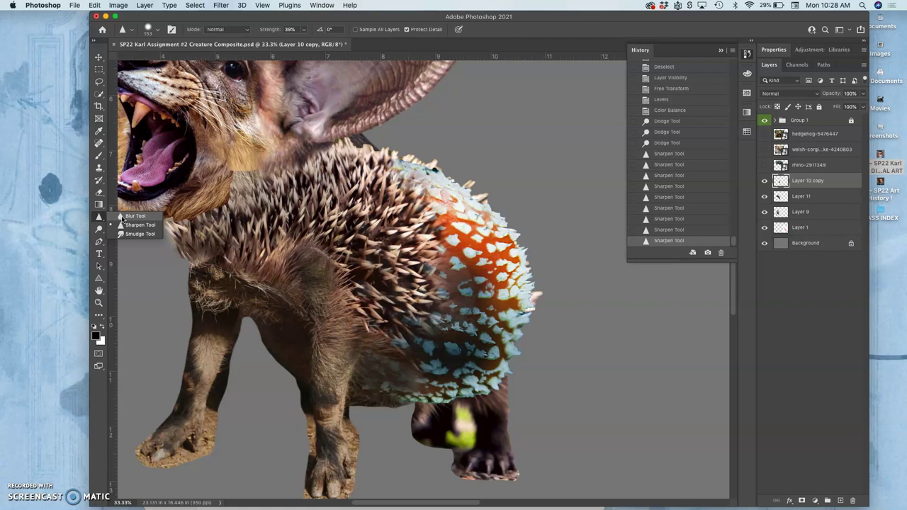
{"action": "left_click", "coordinate": [121, 216]}
{"action": "mouse_move", "coordinate": [278, 210]}
{"action": "left_mouse_down"}
{"action": "mouse_move", "coordinate": [243, 212]}
{"action": "mouse_move", "coordinate": [236, 222]}
{"action": "mouse_move", "coordinate": [232, 190]}
{"action": "left_mouse_up"}
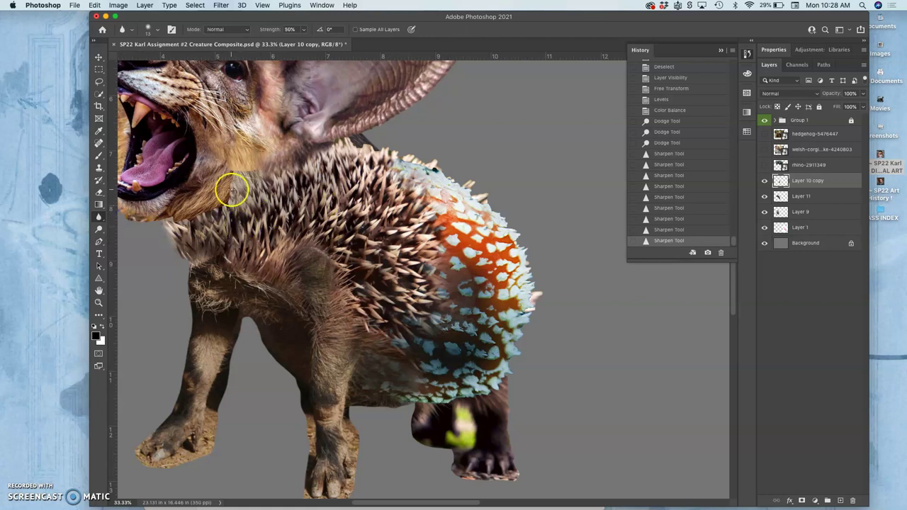
Erase the cap along the hedgehog's top edge so the brown spines show through.
{"action": "left_click", "coordinate": [99, 192]}
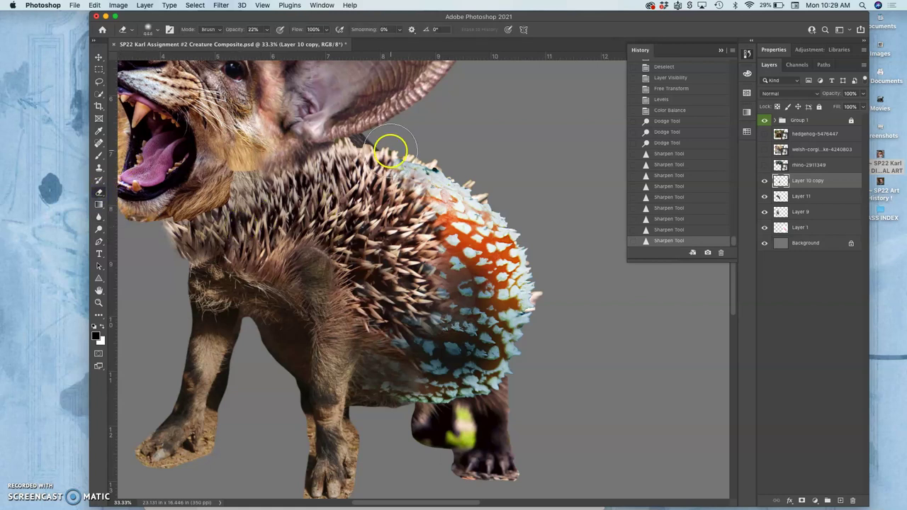
{"action": "mouse_move", "coordinate": [390, 149]}
{"action": "left_mouse_down"}
{"action": "mouse_move", "coordinate": [416, 184]}
{"action": "mouse_move", "coordinate": [442, 159]}
{"action": "mouse_move", "coordinate": [491, 168]}
{"action": "mouse_move", "coordinate": [472, 178]}
{"action": "mouse_move", "coordinate": [466, 212]}
{"action": "mouse_move", "coordinate": [433, 246]}
{"action": "mouse_move", "coordinate": [440, 273]}
{"action": "mouse_move", "coordinate": [443, 245]}
{"action": "mouse_move", "coordinate": [443, 296]}
{"action": "mouse_move", "coordinate": [434, 299]}
{"action": "mouse_move", "coordinate": [423, 280]}
{"action": "mouse_move", "coordinate": [411, 321]}
{"action": "mouse_move", "coordinate": [429, 285]}
{"action": "mouse_move", "coordinate": [436, 221]}
{"action": "left_mouse_up"}
{"action": "left_click", "coordinate": [415, 172]}
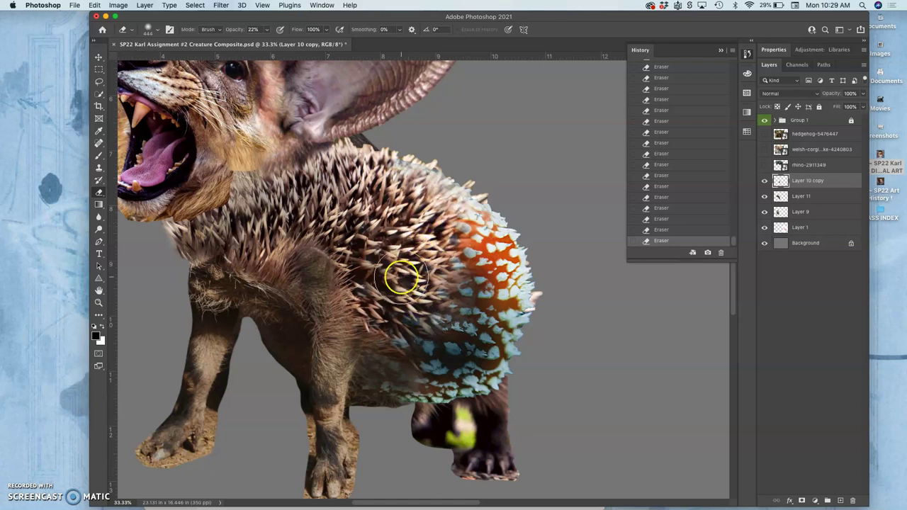
{"action": "key", "text": "super+equal"}
{"action": "key", "text": "super+equal"}
{"action": "key", "text": "super+equal"}
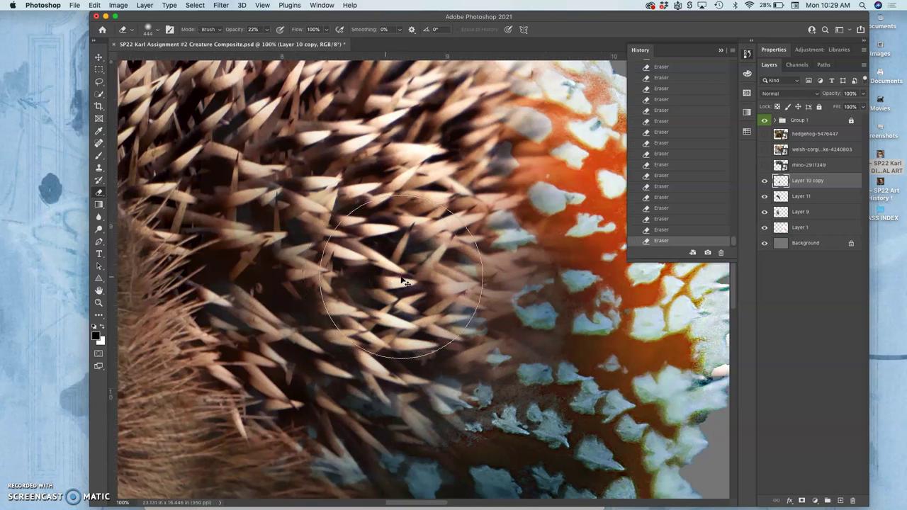
{"action": "scroll", "coordinate": [400, 277], "scroll_direction": "right", "scroll_amount": 5}
{"action": "left_click", "coordinate": [124, 145]}
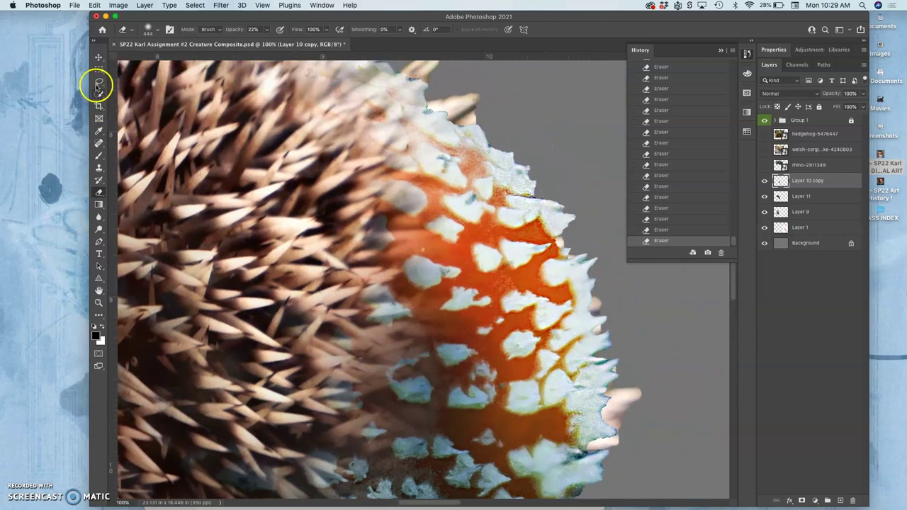
Lasso the mushroom cap's left border on Layer 10 copy, then invert the selection.
{"action": "left_click", "coordinate": [99, 82]}
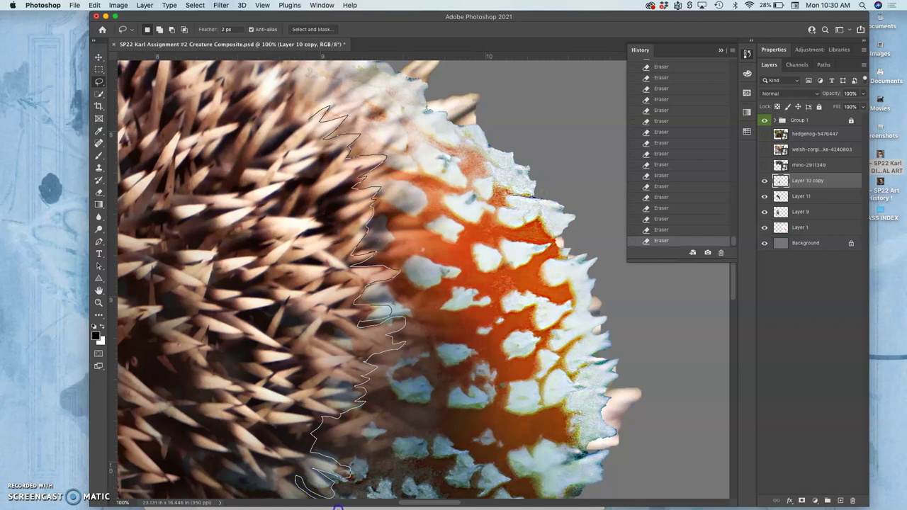
{"action": "mouse_move", "coordinate": [468, 448]}
{"action": "left_mouse_down"}
{"action": "mouse_move", "coordinate": [573, 294]}
{"action": "mouse_move", "coordinate": [502, 131]}
{"action": "left_mouse_up"}
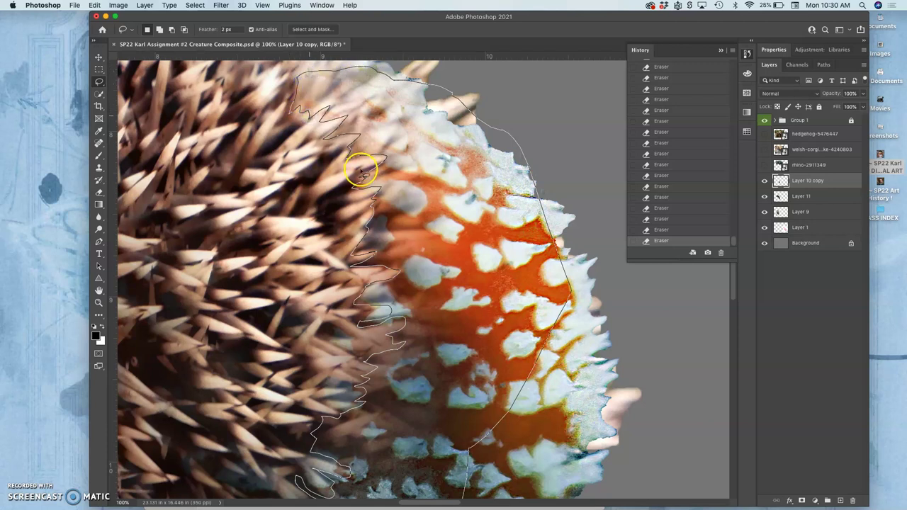
{"action": "left_click_drag", "start_coordinate": [363, 178], "coordinate": [365, 180]}
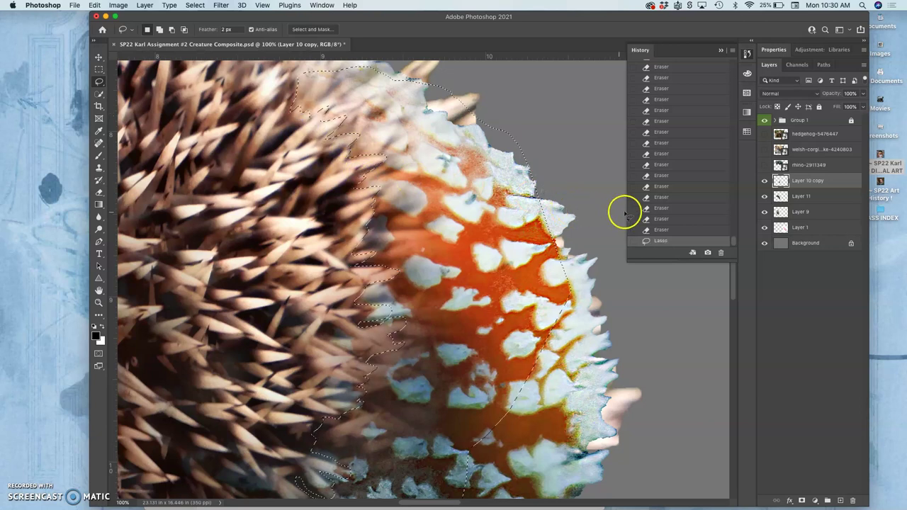
{"action": "left_click", "coordinate": [765, 180]}
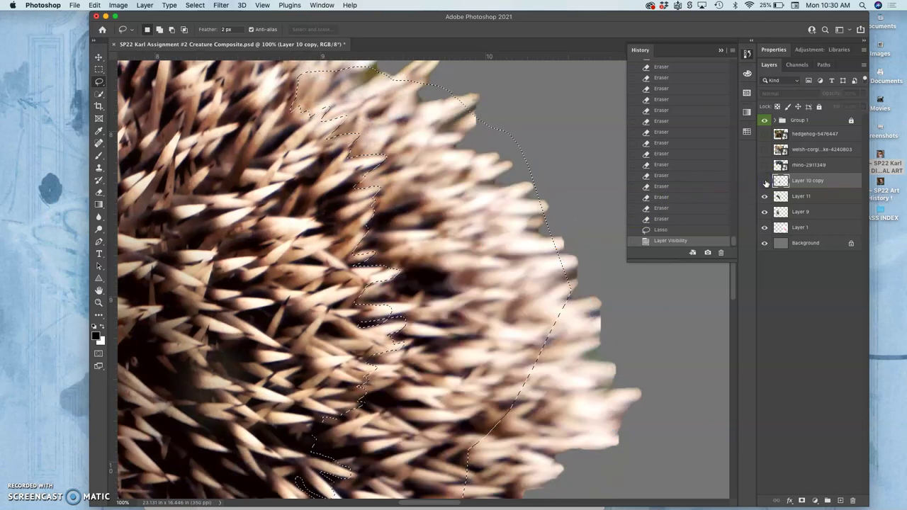
{"action": "left_click", "coordinate": [764, 181]}
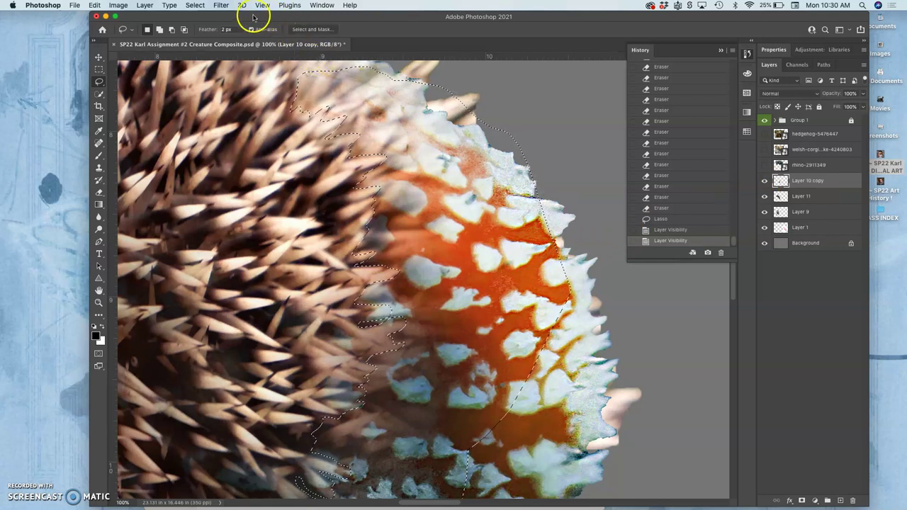
{"action": "left_click", "coordinate": [195, 5]}
{"action": "left_click", "coordinate": [202, 48]}
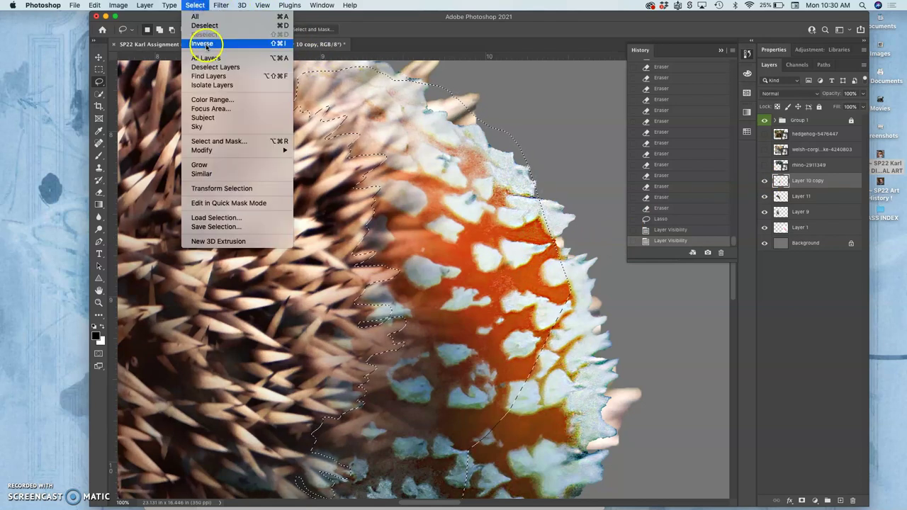
With the Eraser at 22% opacity, soften cap remnants over the spines along the cap edge.
{"action": "left_click", "coordinate": [98, 191]}
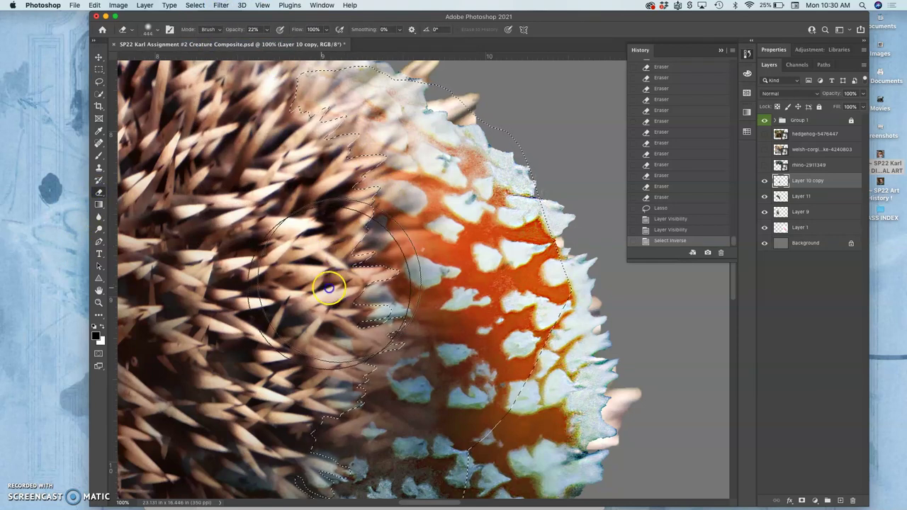
{"action": "mouse_move", "coordinate": [330, 283]}
{"action": "left_mouse_down"}
{"action": "mouse_move", "coordinate": [358, 238]}
{"action": "mouse_move", "coordinate": [342, 207]}
{"action": "mouse_move", "coordinate": [290, 208]}
{"action": "mouse_move", "coordinate": [314, 324]}
{"action": "mouse_move", "coordinate": [340, 347]}
{"action": "mouse_move", "coordinate": [324, 333]}
{"action": "mouse_move", "coordinate": [318, 348]}
{"action": "mouse_move", "coordinate": [304, 344]}
{"action": "mouse_move", "coordinate": [320, 345]}
{"action": "mouse_move", "coordinate": [292, 389]}
{"action": "mouse_move", "coordinate": [334, 274]}
{"action": "mouse_move", "coordinate": [314, 243]}
{"action": "mouse_move", "coordinate": [323, 237]}
{"action": "left_mouse_up"}
{"action": "scroll", "coordinate": [323, 237], "scroll_direction": "left", "scroll_amount": 5}
{"action": "left_click", "coordinate": [348, 253]}
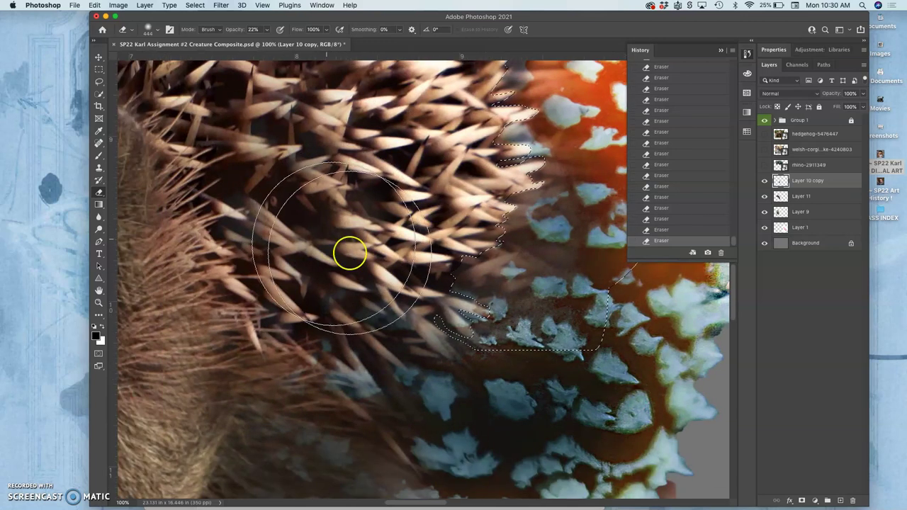
{"action": "mouse_move", "coordinate": [420, 278]}
{"action": "left_mouse_down"}
{"action": "mouse_move", "coordinate": [346, 319]}
{"action": "mouse_move", "coordinate": [329, 313]}
{"action": "mouse_move", "coordinate": [354, 288]}
{"action": "mouse_move", "coordinate": [336, 319]}
{"action": "mouse_move", "coordinate": [360, 340]}
{"action": "mouse_move", "coordinate": [364, 360]}
{"action": "mouse_move", "coordinate": [348, 360]}
{"action": "mouse_move", "coordinate": [391, 345]}
{"action": "left_mouse_up"}
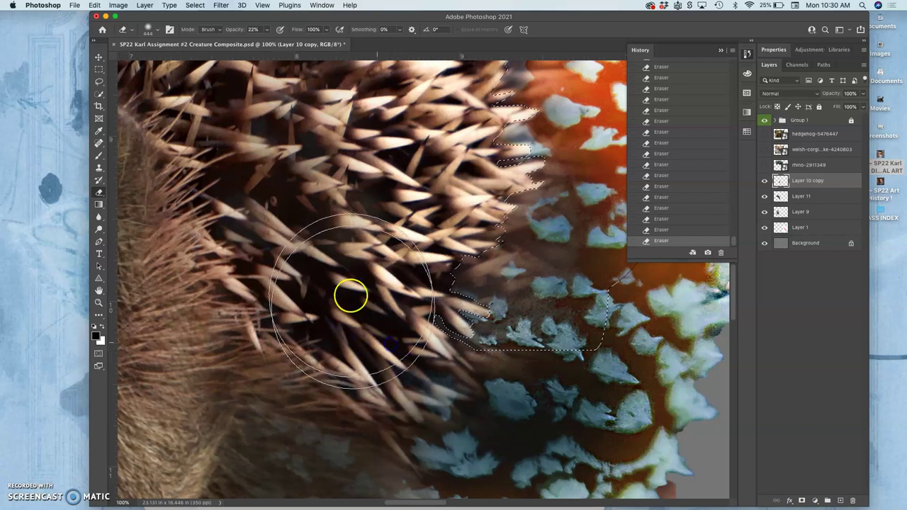
{"action": "scroll", "coordinate": [350, 297], "scroll_direction": "up", "scroll_amount": 2}
{"action": "scroll", "coordinate": [371, 347], "scroll_direction": "down", "scroll_amount": 3}
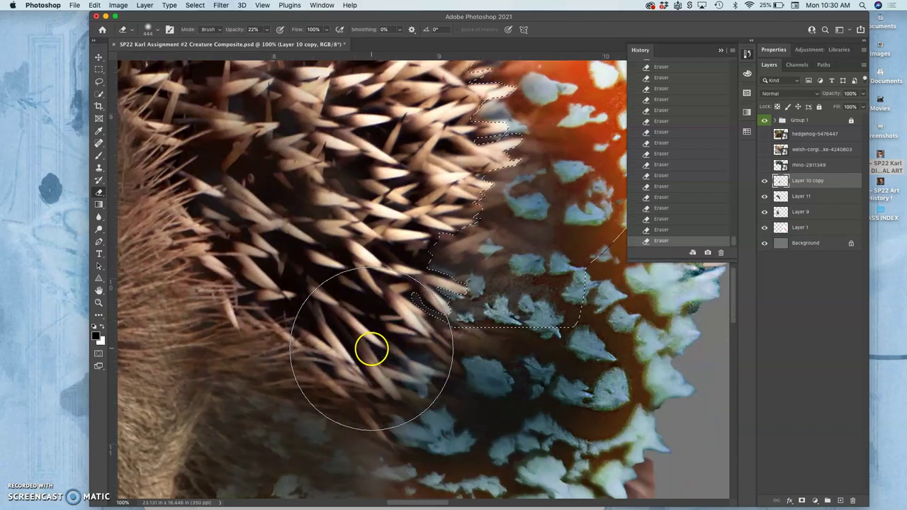
{"action": "left_click_drag", "start_coordinate": [371, 345], "coordinate": [364, 345]}
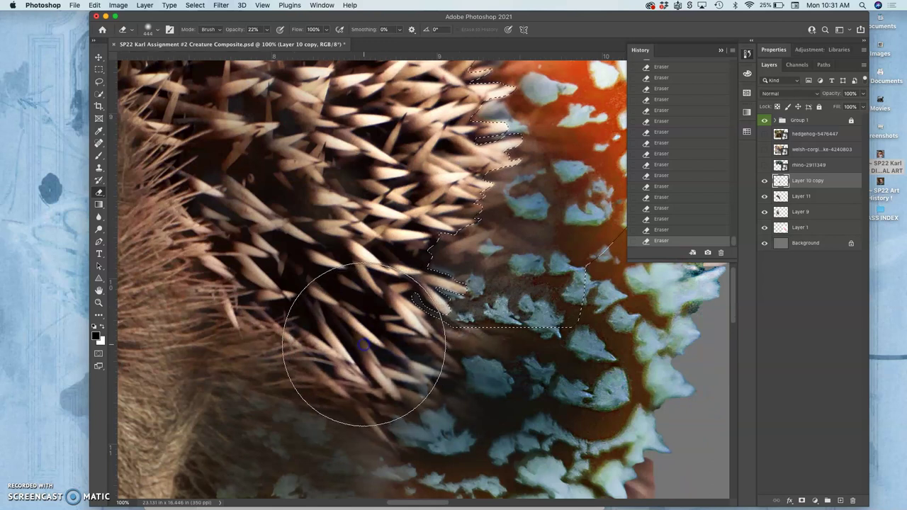
{"action": "left_click", "coordinate": [304, 328]}
{"action": "key", "text": "super+minus"}
{"action": "key", "text": "super+minus"}
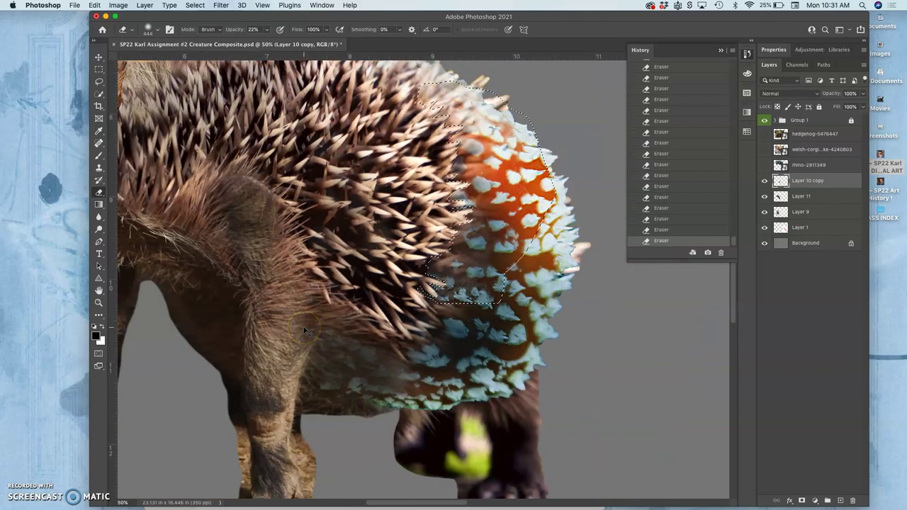
{"action": "mouse_move", "coordinate": [394, 354]}
{"action": "left_mouse_down"}
{"action": "mouse_move", "coordinate": [468, 362]}
{"action": "mouse_move", "coordinate": [501, 396]}
{"action": "mouse_move", "coordinate": [415, 340]}
{"action": "mouse_move", "coordinate": [387, 346]}
{"action": "mouse_move", "coordinate": [547, 358]}
{"action": "mouse_move", "coordinate": [504, 397]}
{"action": "mouse_move", "coordinate": [425, 401]}
{"action": "mouse_move", "coordinate": [415, 425]}
{"action": "mouse_move", "coordinate": [385, 415]}
{"action": "mouse_move", "coordinate": [434, 413]}
{"action": "mouse_move", "coordinate": [430, 432]}
{"action": "mouse_move", "coordinate": [399, 432]}
{"action": "mouse_move", "coordinate": [330, 405]}
{"action": "mouse_move", "coordinate": [334, 381]}
{"action": "mouse_move", "coordinate": [322, 362]}
{"action": "mouse_move", "coordinate": [330, 391]}
{"action": "left_mouse_up"}
Erase the blue spots on the leg and the lower-body spines, deselecting and zooming out to check.
{"action": "left_click", "coordinate": [418, 467]}
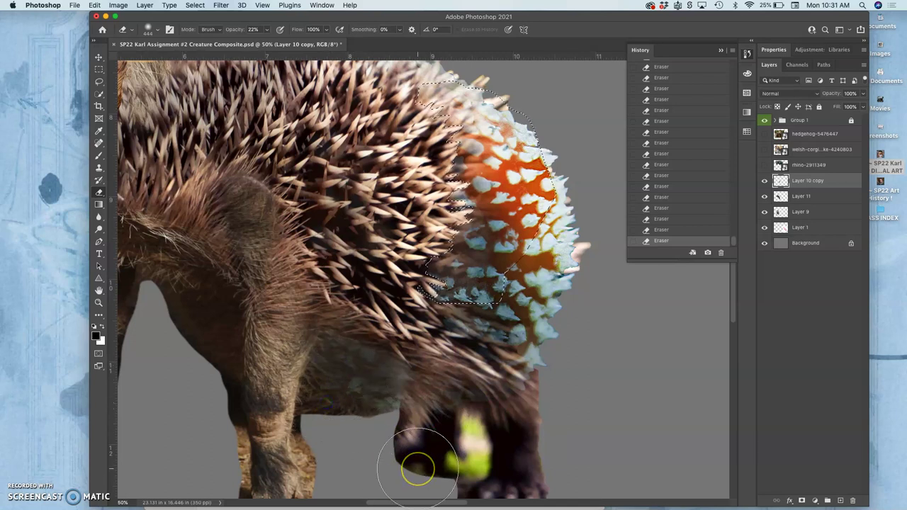
{"action": "scroll", "coordinate": [418, 468], "scroll_direction": "up", "scroll_amount": 1}
{"action": "left_click", "coordinate": [409, 378]}
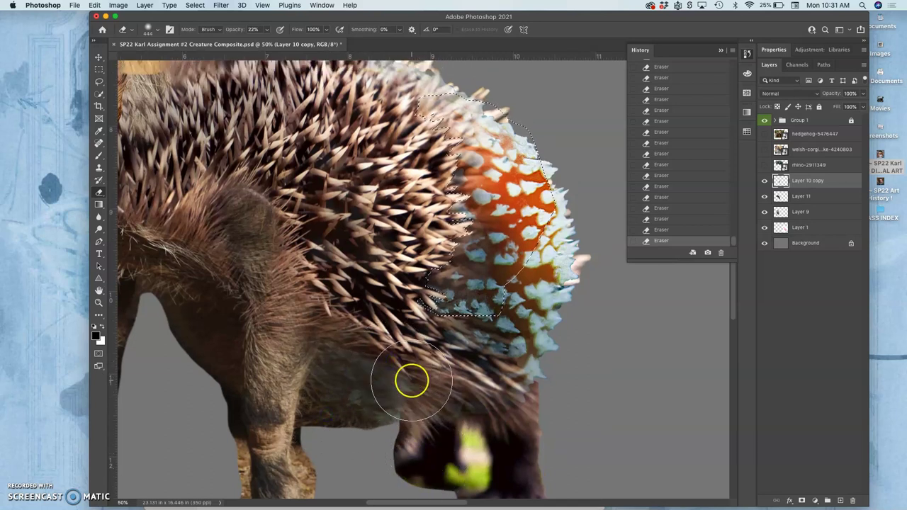
{"action": "scroll", "coordinate": [409, 379], "scroll_direction": "left", "scroll_amount": 5}
{"action": "scroll", "coordinate": [409, 379], "scroll_direction": "up", "scroll_amount": 2}
{"action": "left_click", "coordinate": [397, 371]}
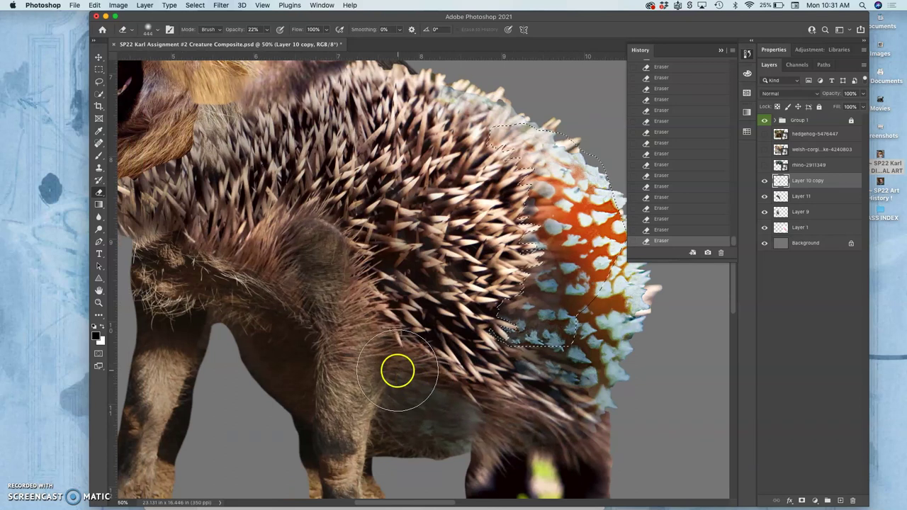
{"action": "key", "text": "super+d"}
{"action": "left_click", "coordinate": [381, 352]}
{"action": "scroll", "coordinate": [382, 352], "scroll_direction": "right", "scroll_amount": 4}
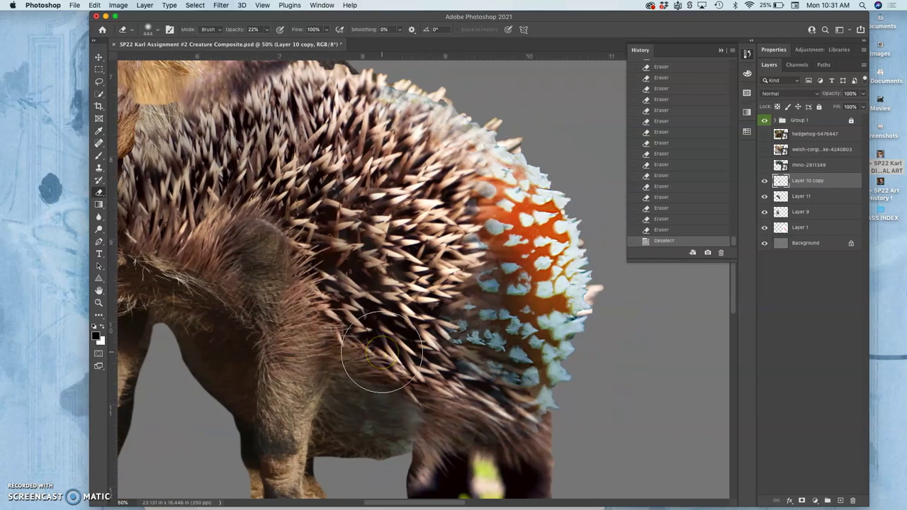
{"action": "key", "text": "super+minus"}
{"action": "key", "text": "super+minus"}
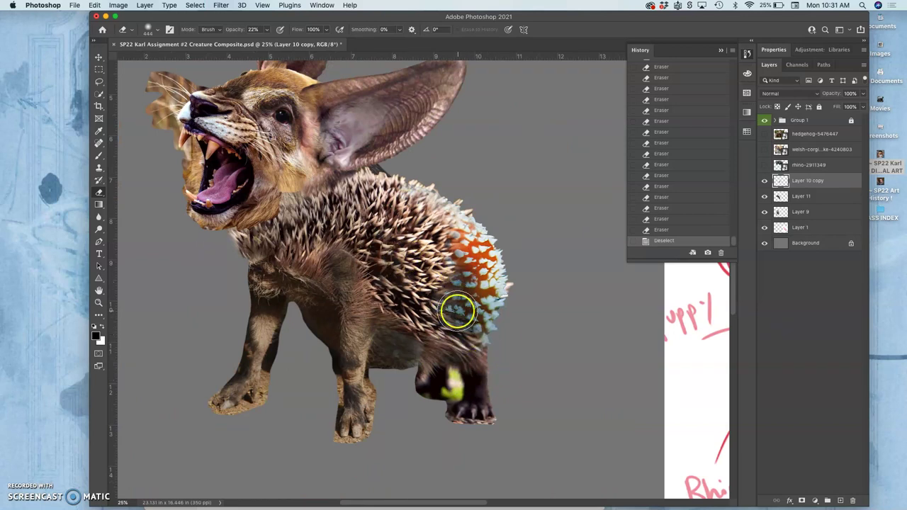
{"action": "mouse_move", "coordinate": [457, 308]}
{"action": "left_mouse_down"}
{"action": "mouse_move", "coordinate": [480, 365]}
{"action": "mouse_move", "coordinate": [495, 364]}
{"action": "left_mouse_up"}
{"action": "scroll", "coordinate": [480, 365], "scroll_direction": "down", "scroll_amount": 1}
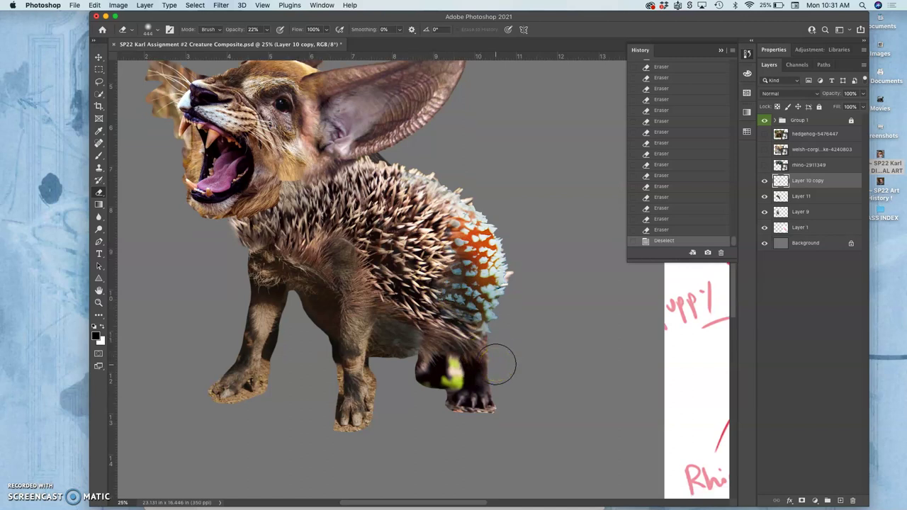
{"action": "scroll", "coordinate": [500, 365], "scroll_direction": "up", "scroll_amount": 5}
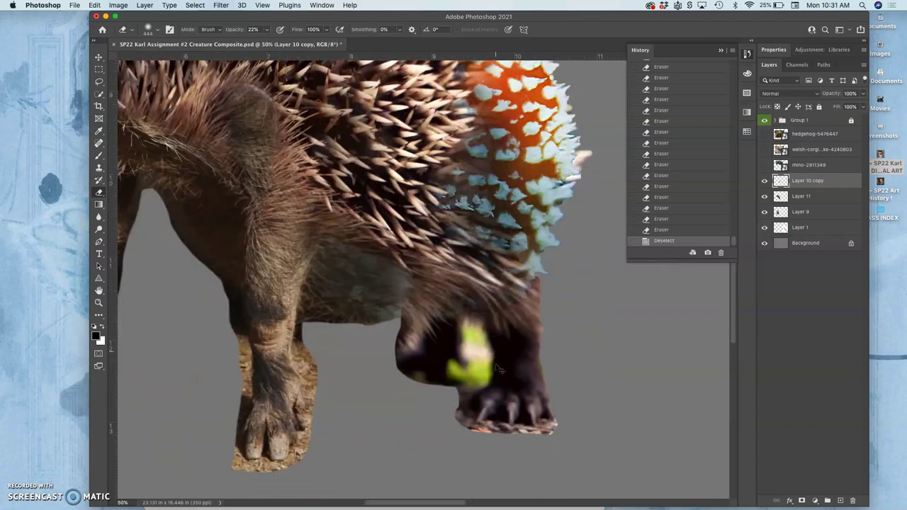
Touch up near the back foot, lasso the back paw, and copy it to Layer 12.
{"action": "left_click", "coordinate": [509, 359]}
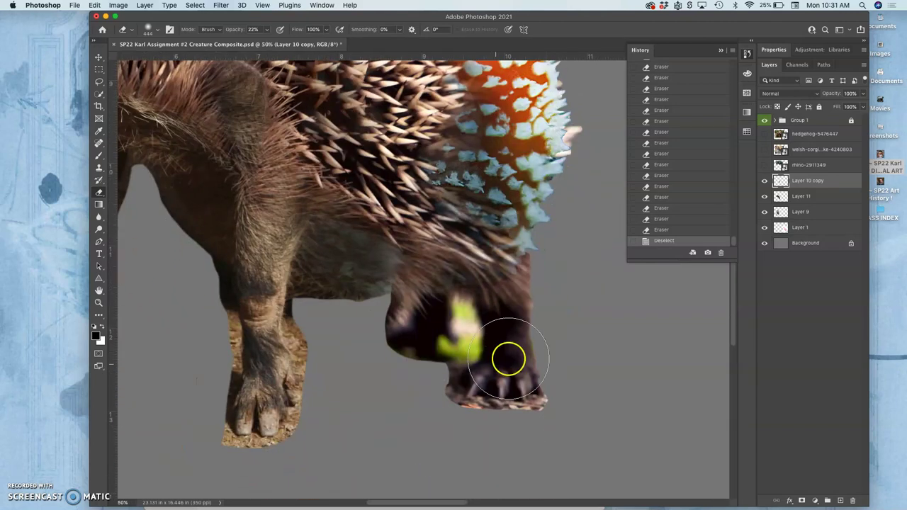
{"action": "left_click", "coordinate": [99, 83]}
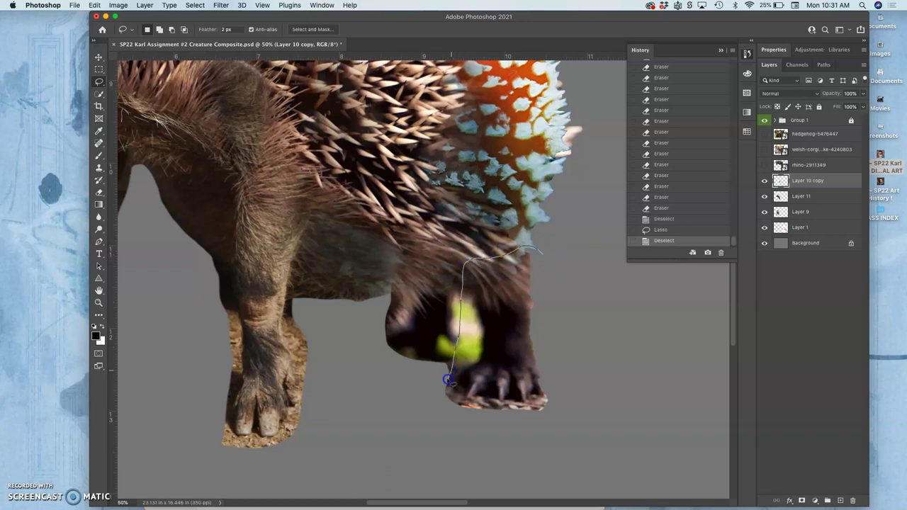
{"action": "mouse_move", "coordinate": [451, 432]}
{"action": "left_mouse_down"}
{"action": "mouse_move", "coordinate": [556, 452]}
{"action": "mouse_move", "coordinate": [559, 340]}
{"action": "mouse_move", "coordinate": [541, 263]}
{"action": "left_mouse_up"}
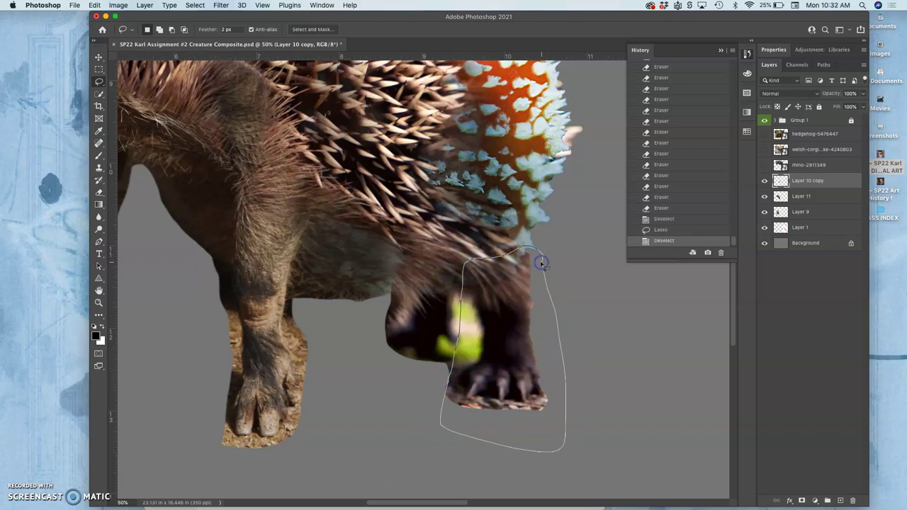
{"action": "left_click", "coordinate": [765, 196]}
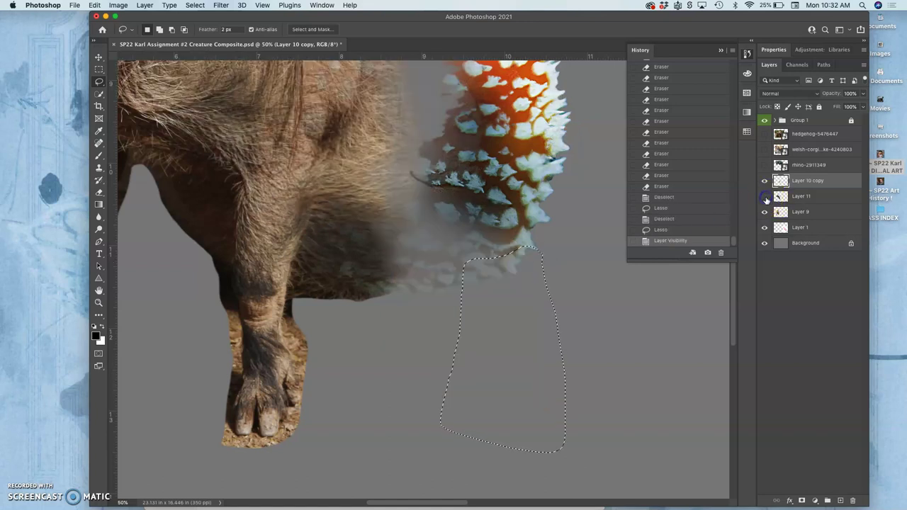
{"action": "left_click", "coordinate": [765, 196]}
{"action": "key", "text": "super+j"}
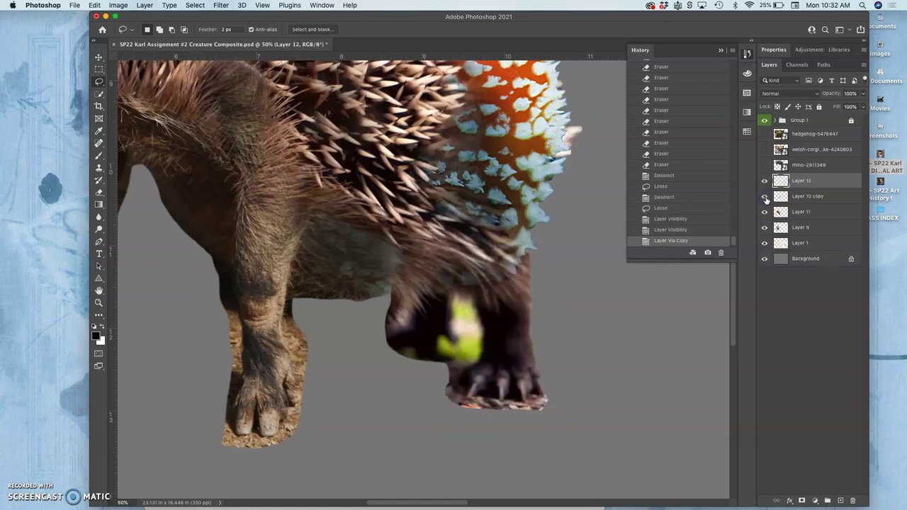
{"action": "left_click", "coordinate": [764, 181]}
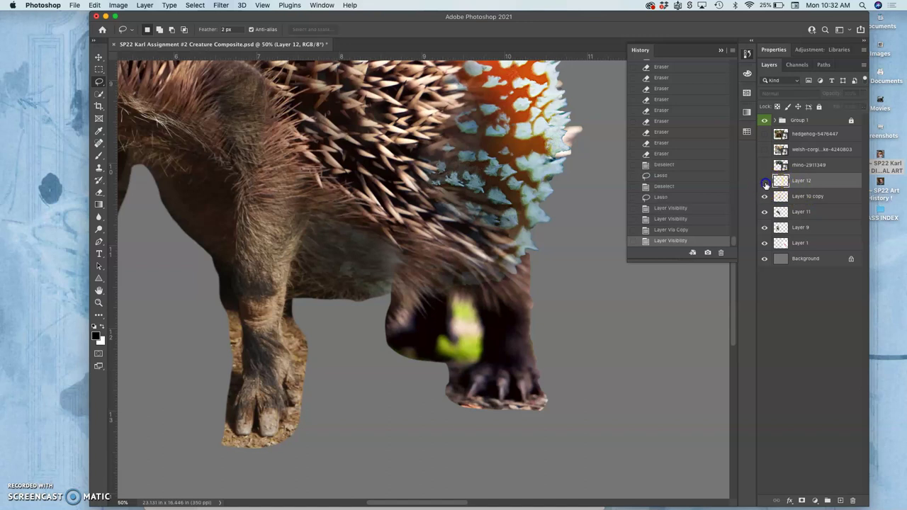
{"action": "left_click", "coordinate": [764, 181]}
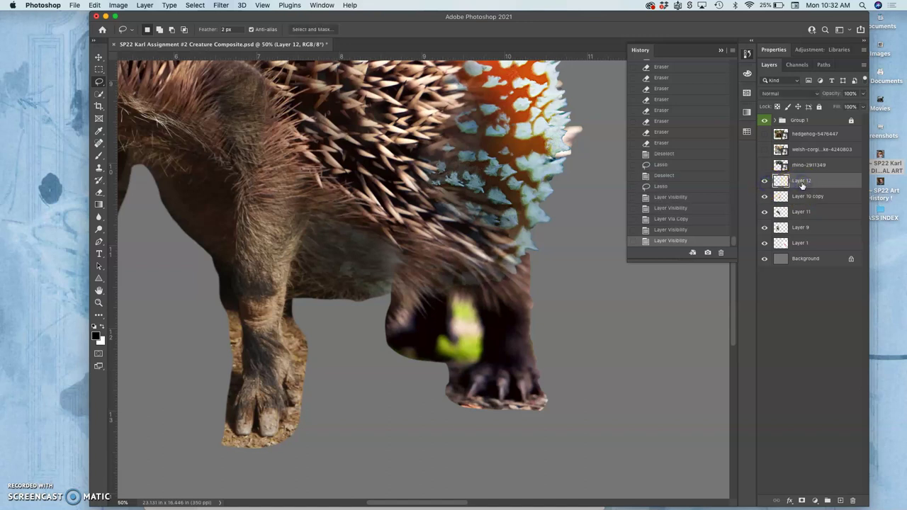
Delete the stray Layer 12 and redraw the lasso selection around the back paw.
{"action": "key", "text": "BackSpace"}
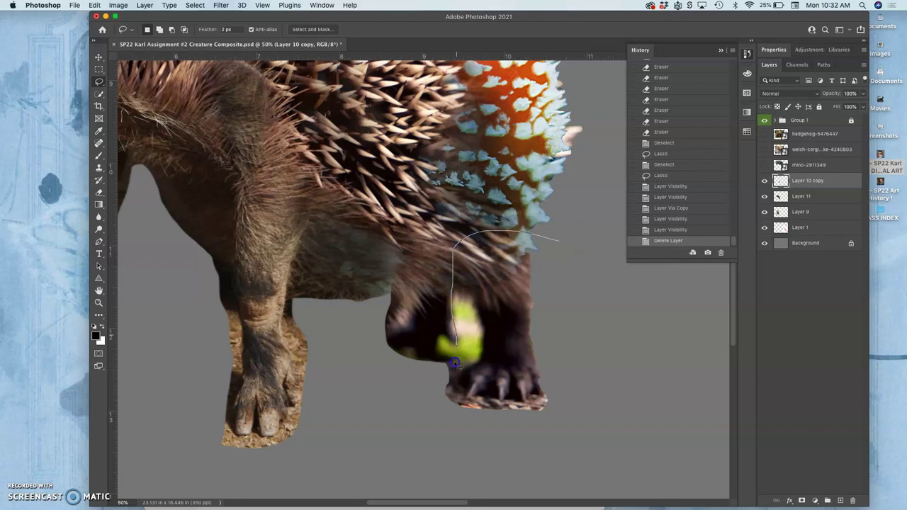
{"action": "mouse_move", "coordinate": [430, 404]}
{"action": "left_mouse_down"}
{"action": "mouse_move", "coordinate": [554, 442]}
{"action": "mouse_move", "coordinate": [569, 295]}
{"action": "mouse_move", "coordinate": [562, 252]}
{"action": "left_mouse_up"}
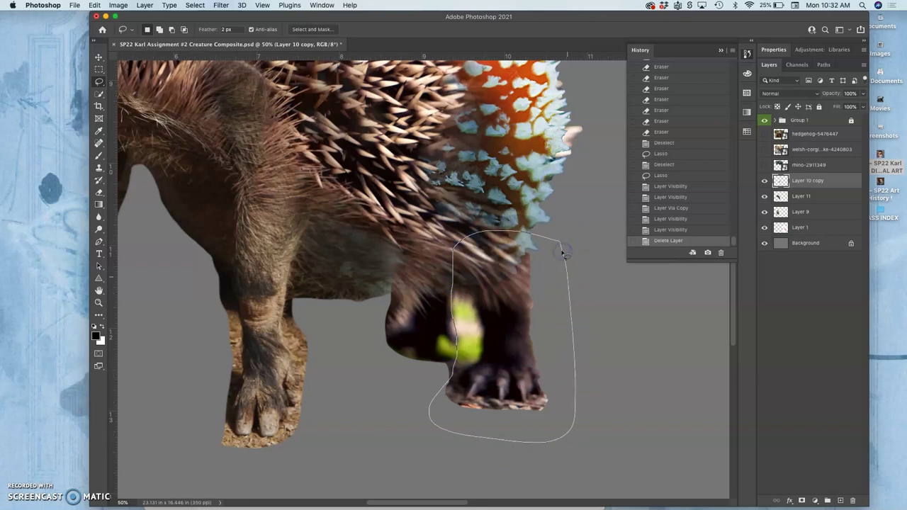
{"action": "left_click", "coordinate": [757, 202]}
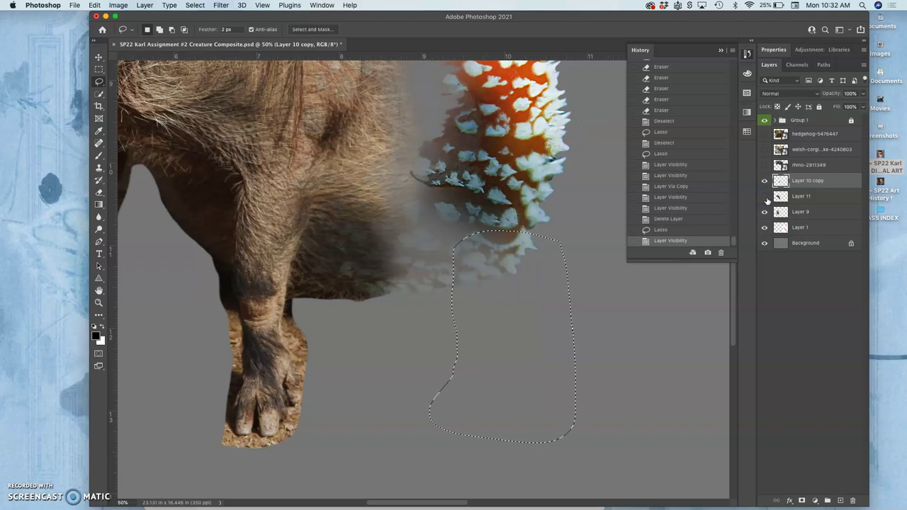
{"action": "left_click", "coordinate": [764, 197]}
Copy the paw from Layer 11 to a new Layer 12, flip it horizontally, and shift it left.
{"action": "left_click", "coordinate": [806, 201]}
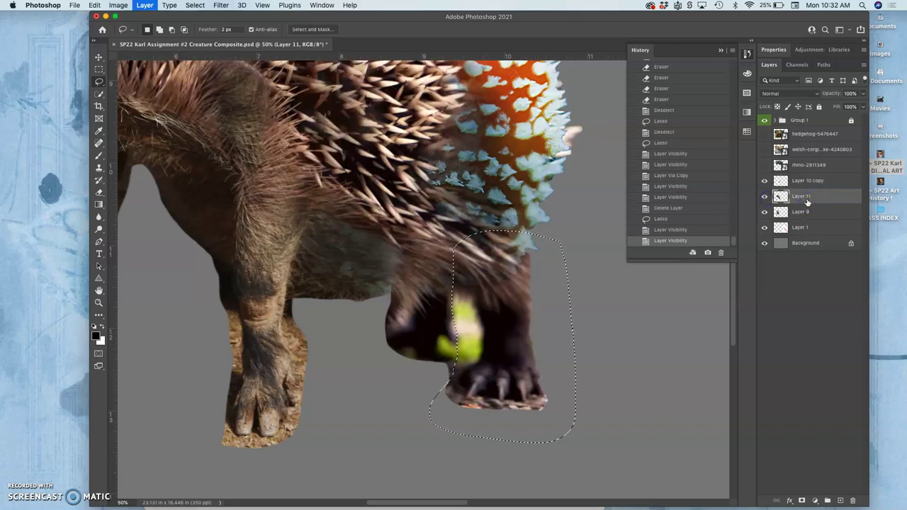
{"action": "key", "text": "ctrl+j"}
{"action": "key", "text": "ctrl+t"}
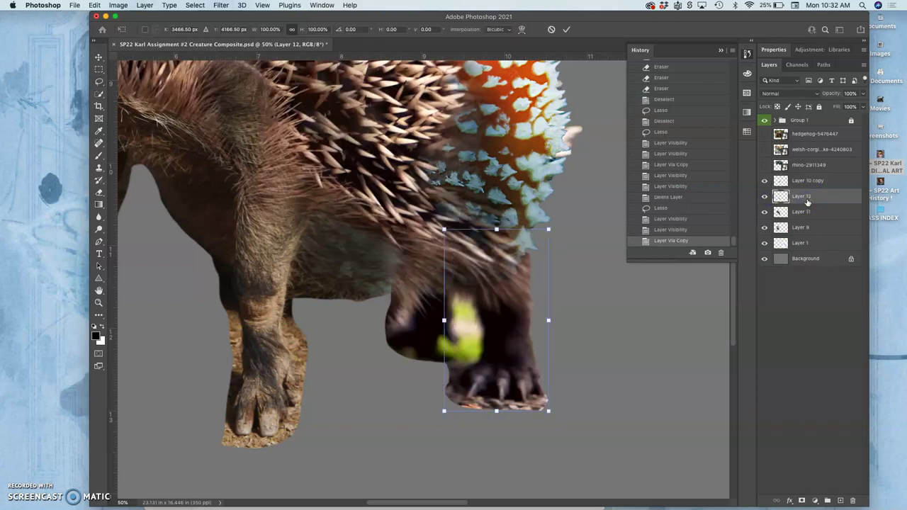
{"action": "right_click", "coordinate": [507, 317]}
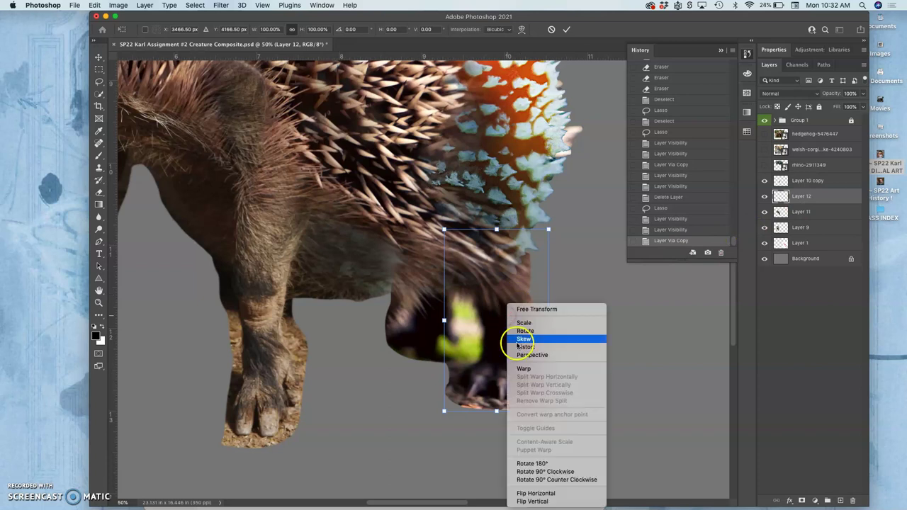
{"action": "left_click", "coordinate": [535, 494]}
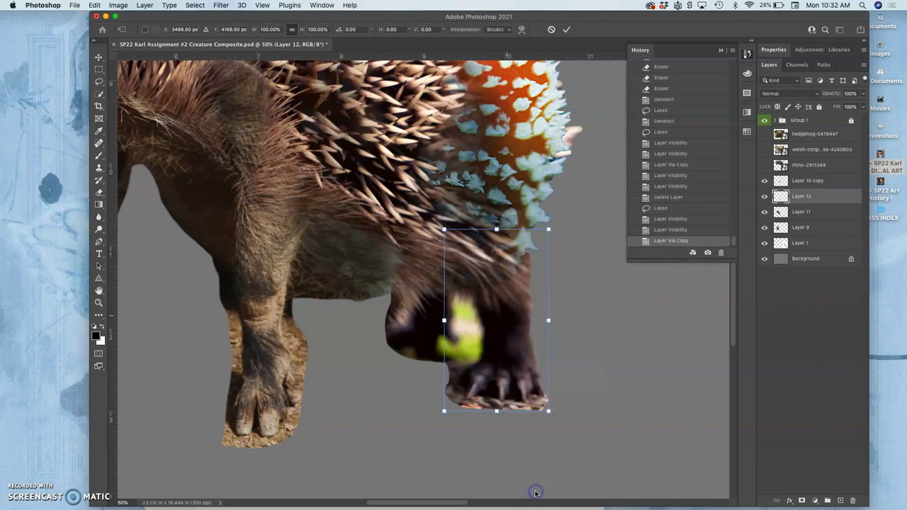
{"action": "left_click_drag", "start_coordinate": [496, 360], "coordinate": [399, 356]}
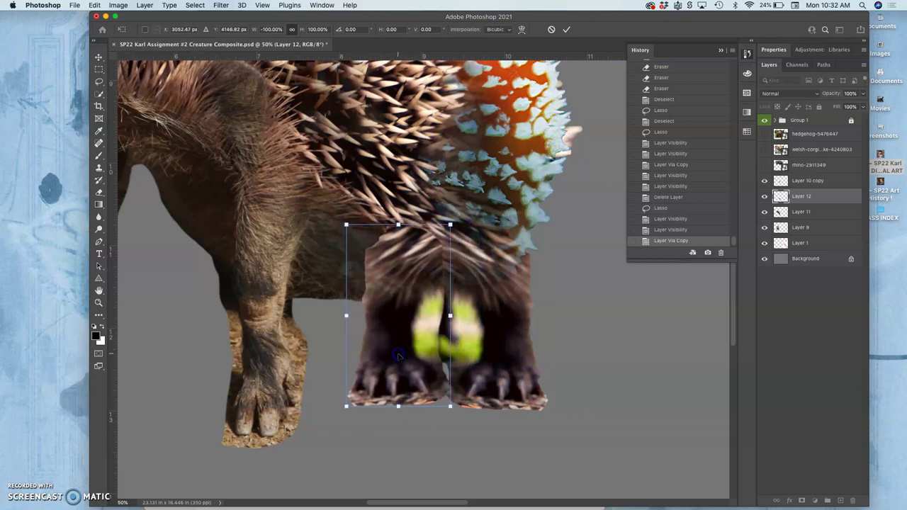
{"action": "right_click", "coordinate": [412, 314]}
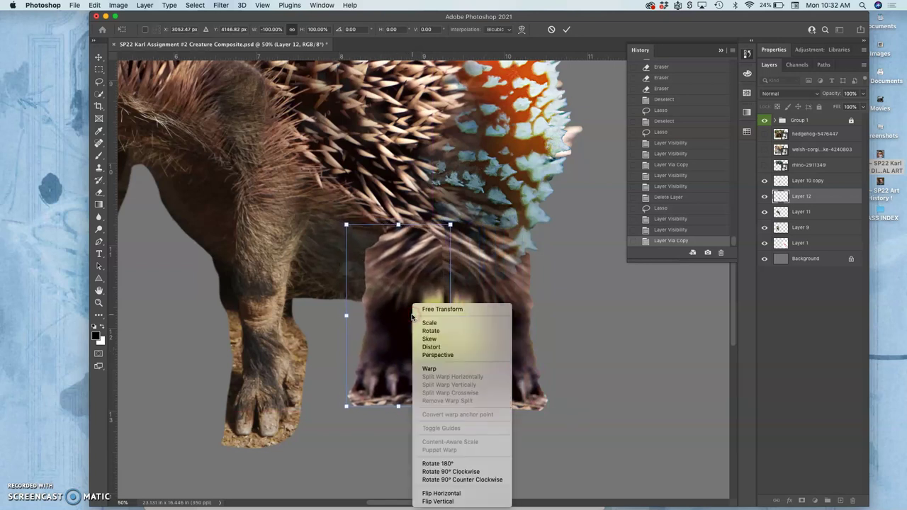